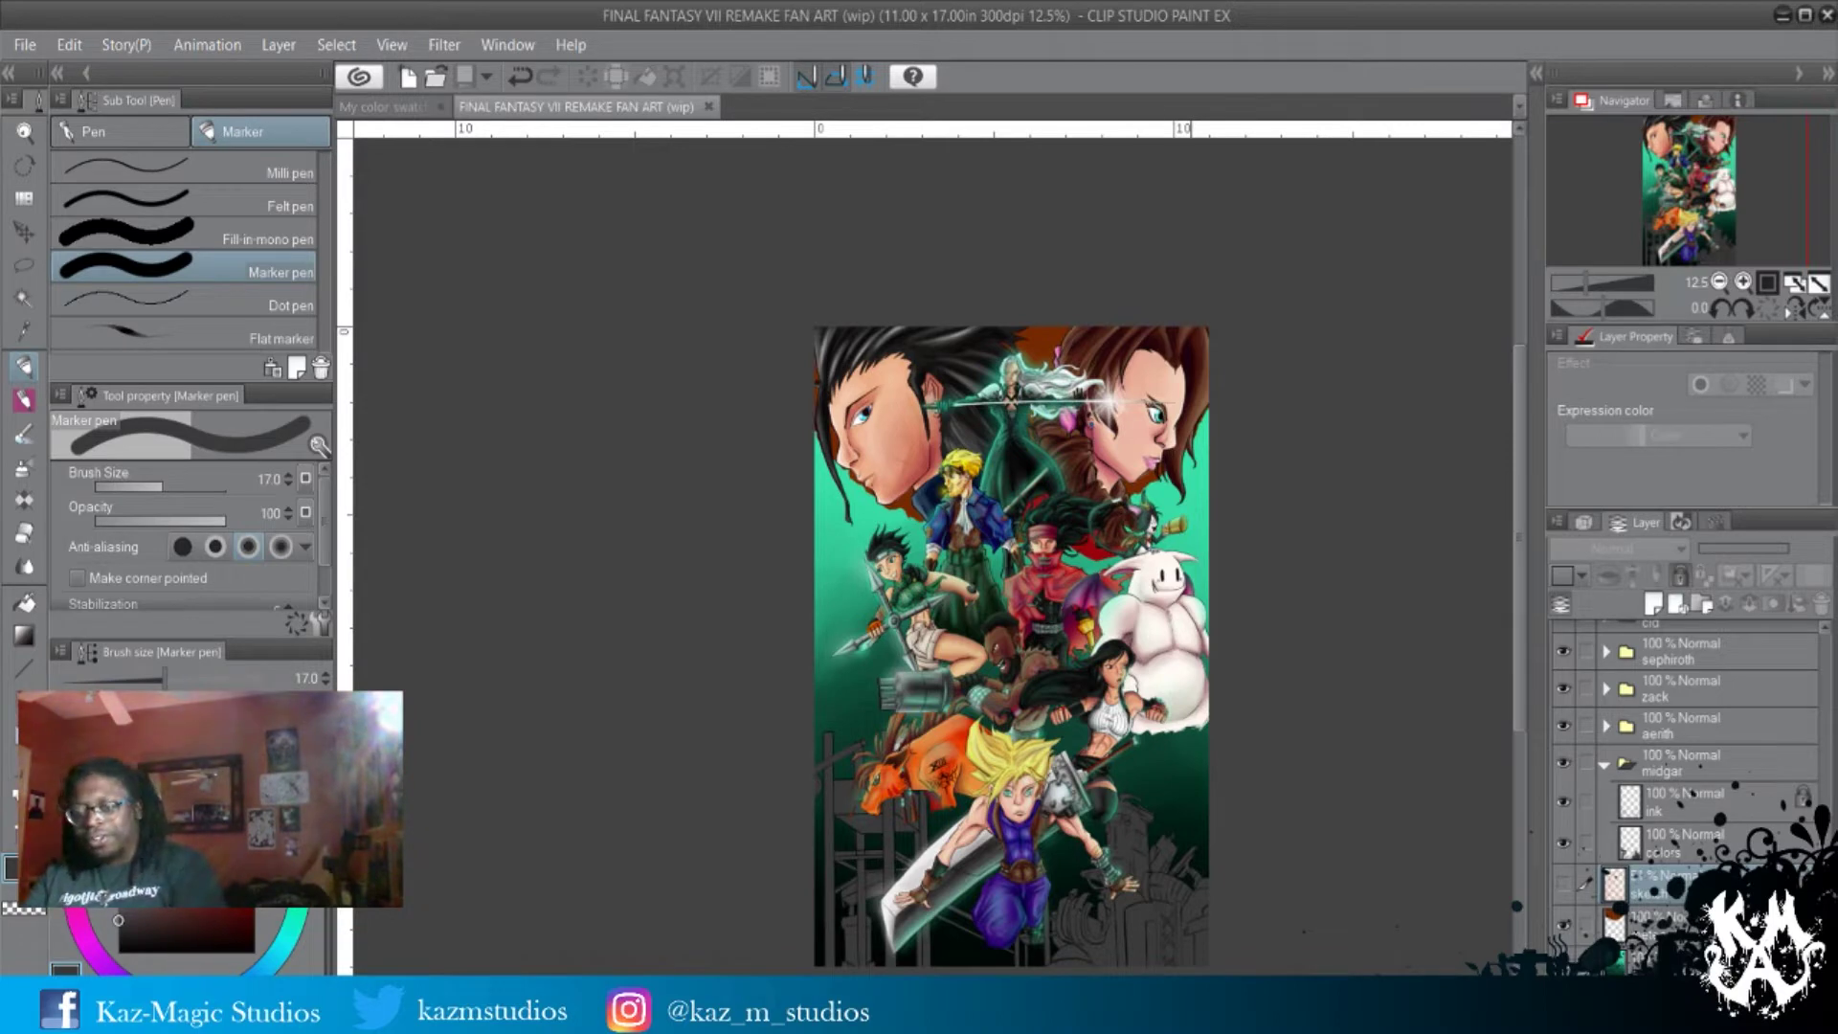
Look over the colored characters and the flat gray Midgar ruins across the artwork.
scroll(1207, 675, "up", 2)
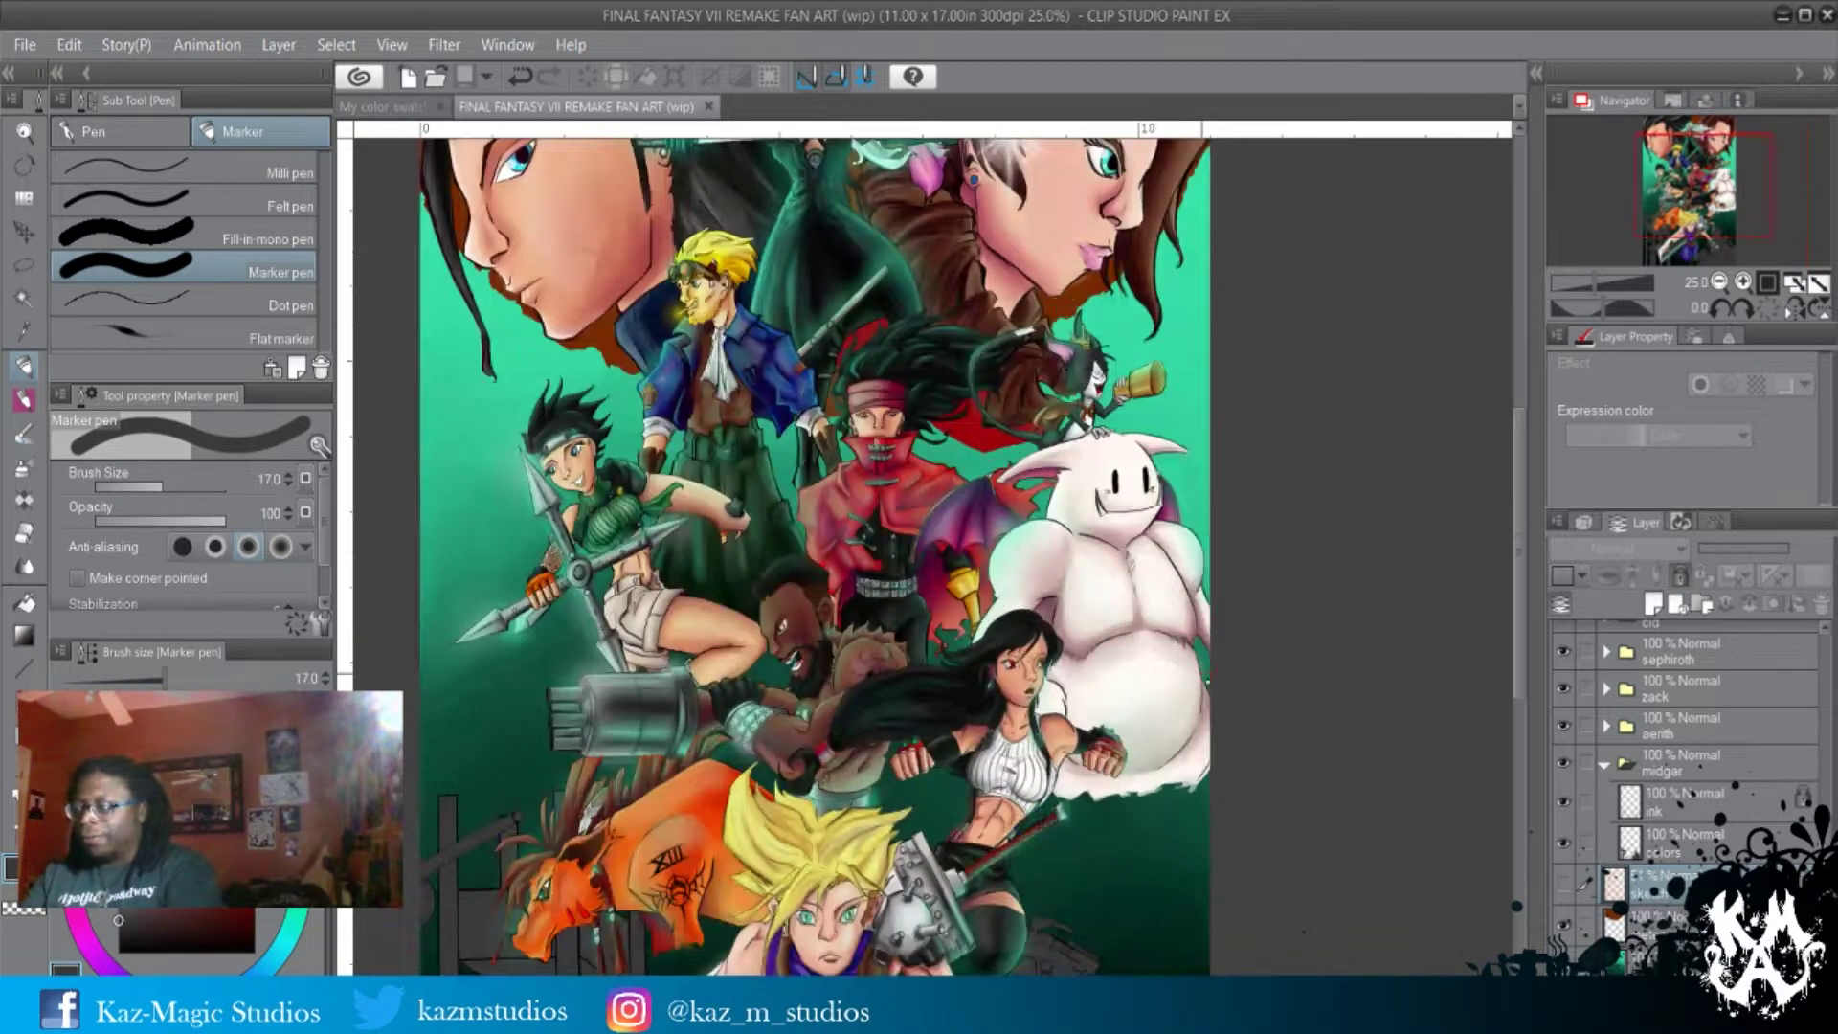
scroll(1201, 681, "up", 1)
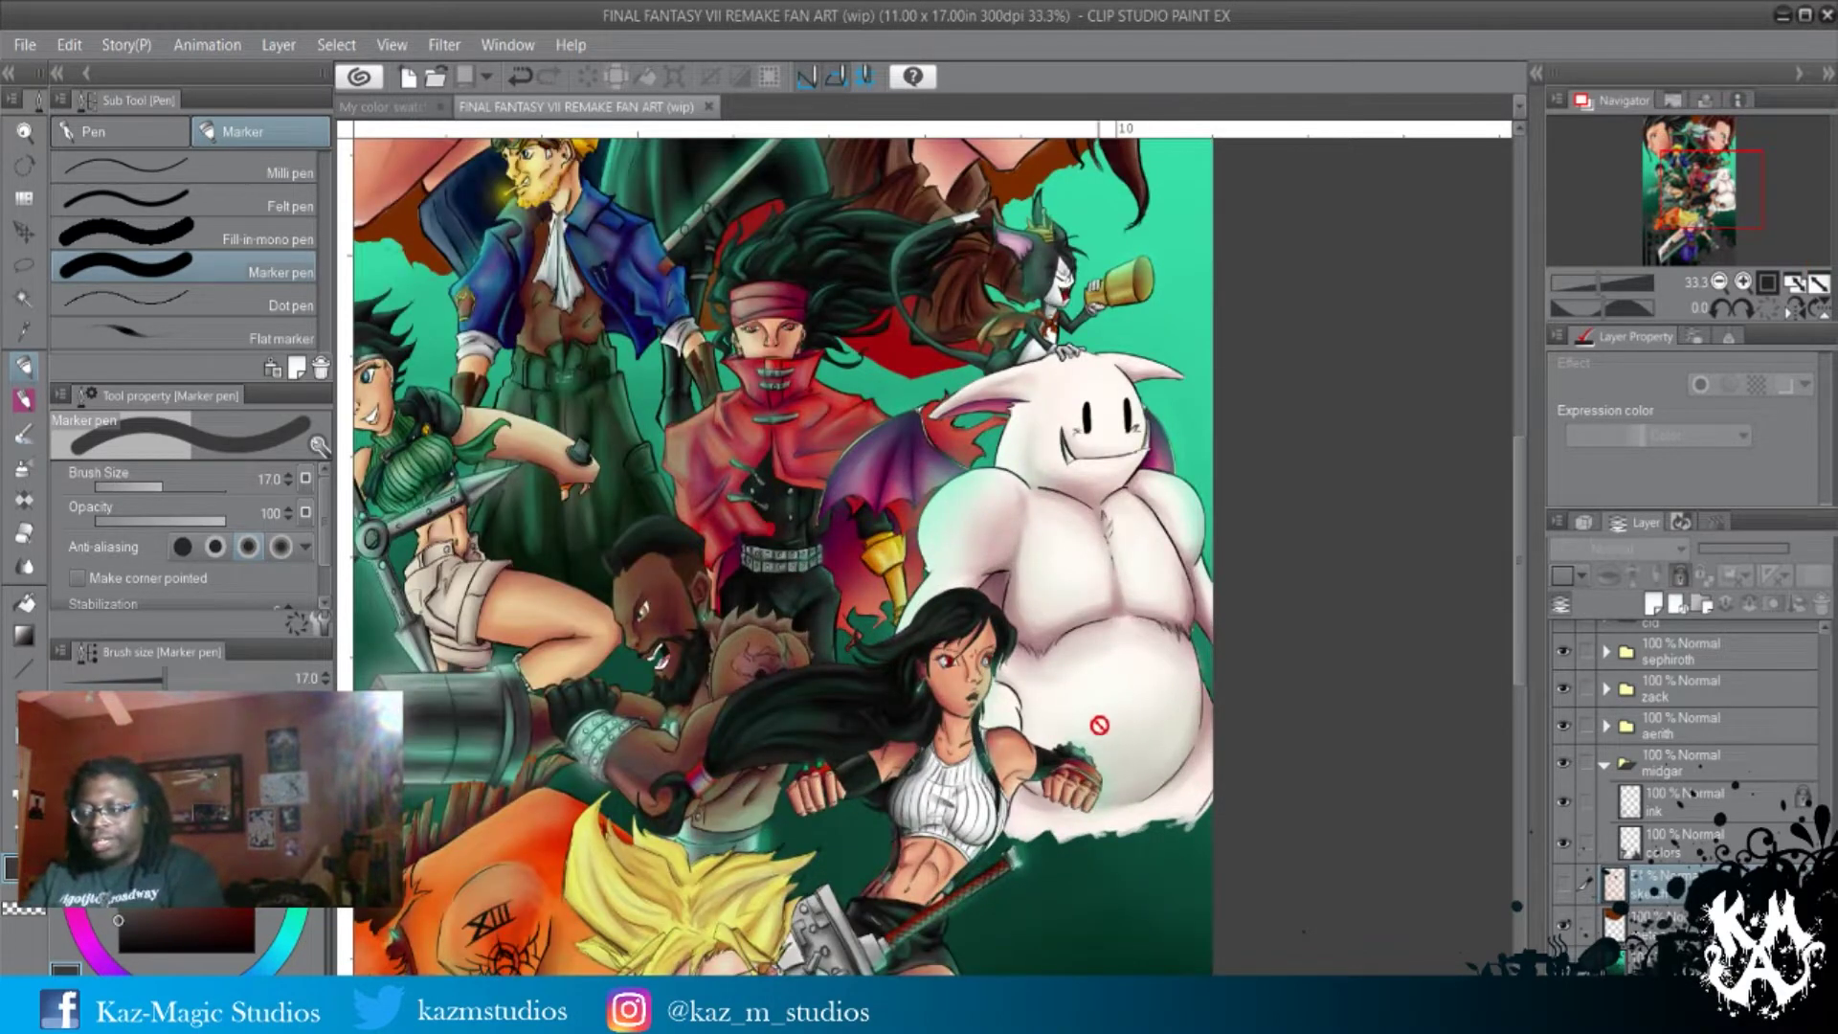
left_click_drag(1098, 724, 1187, 612)
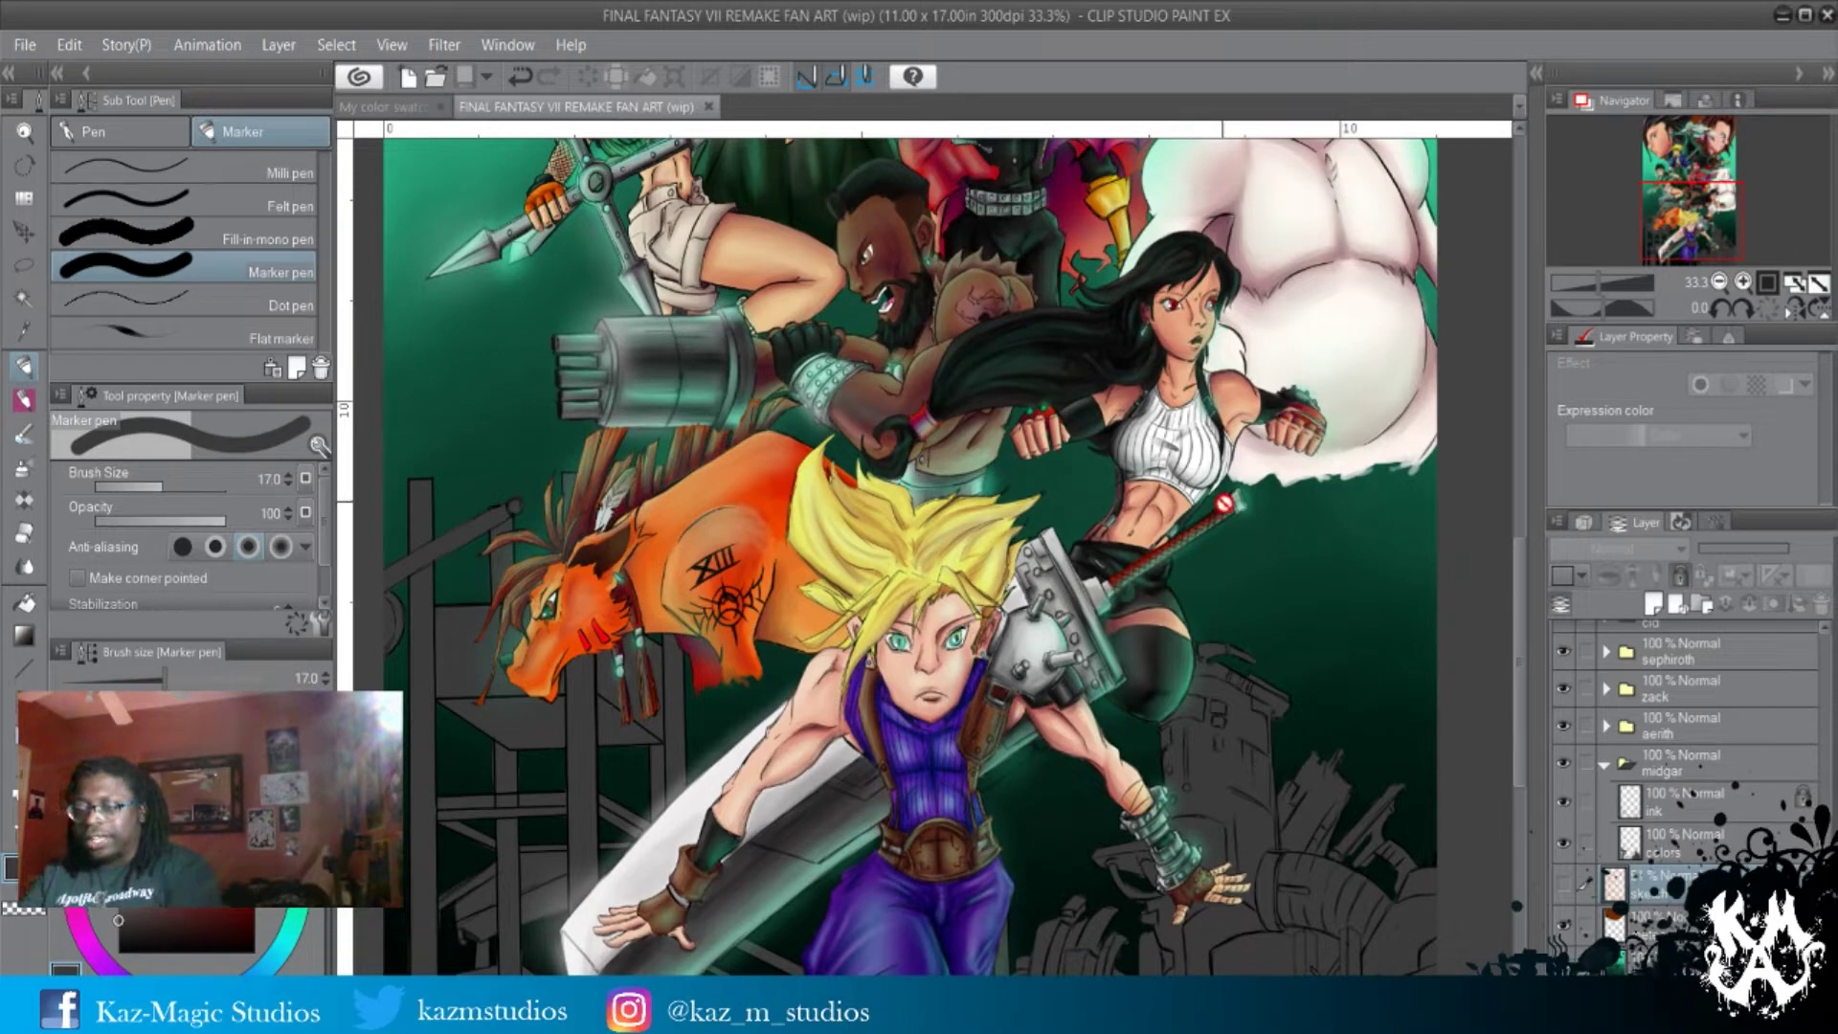
left_click_drag(1159, 469, 1177, 794)
left_click_drag(1179, 670, 1157, 833)
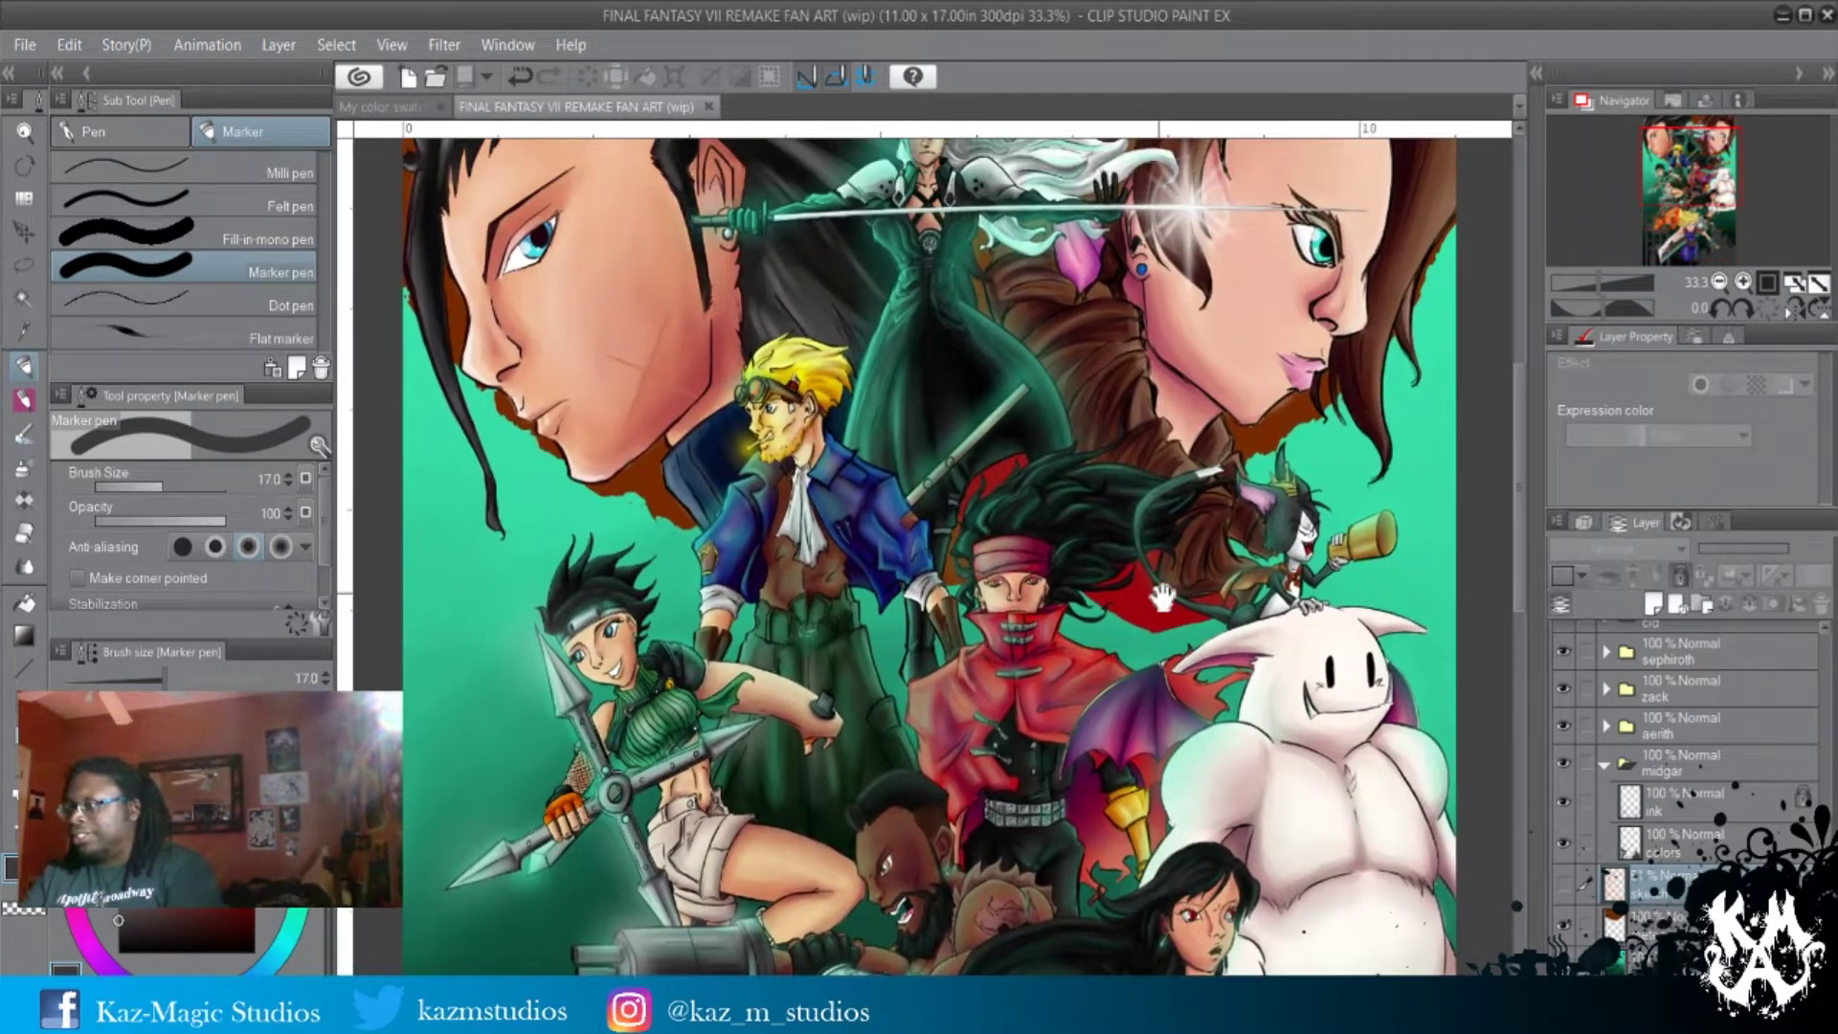
left_click_drag(1150, 560, 1138, 771)
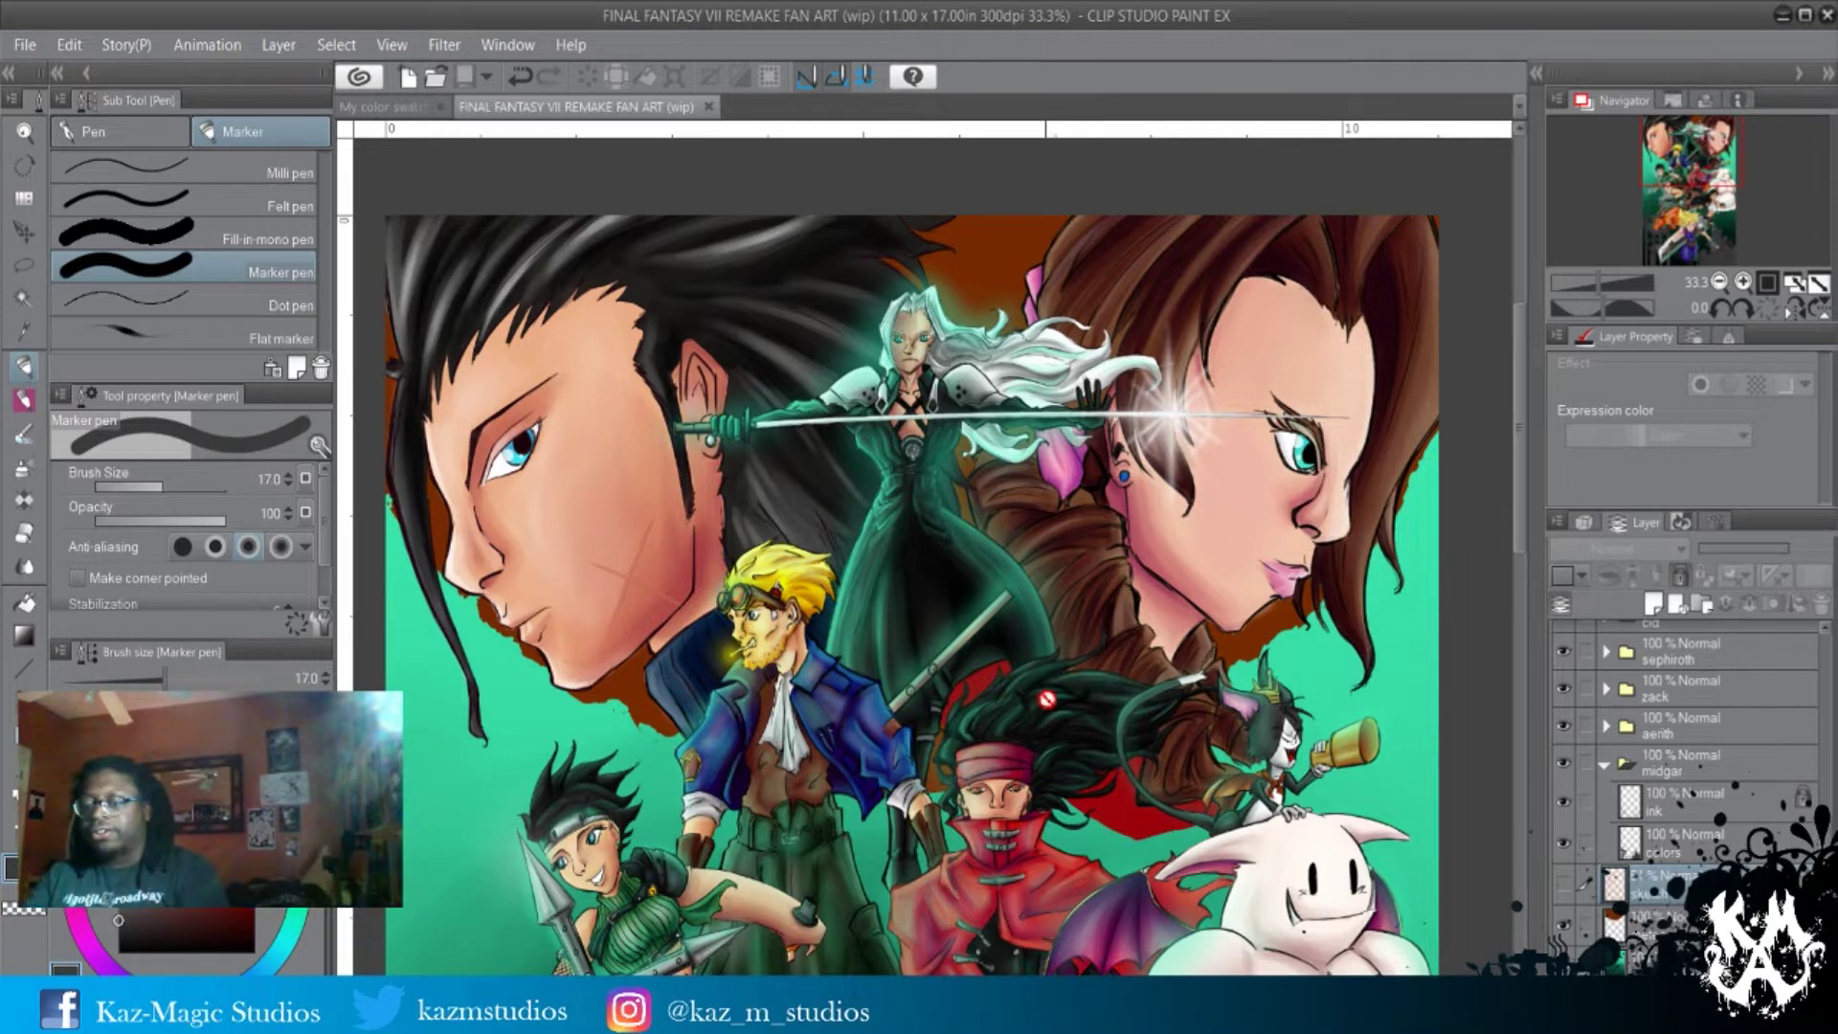
left_click_drag(1101, 790, 1097, 644)
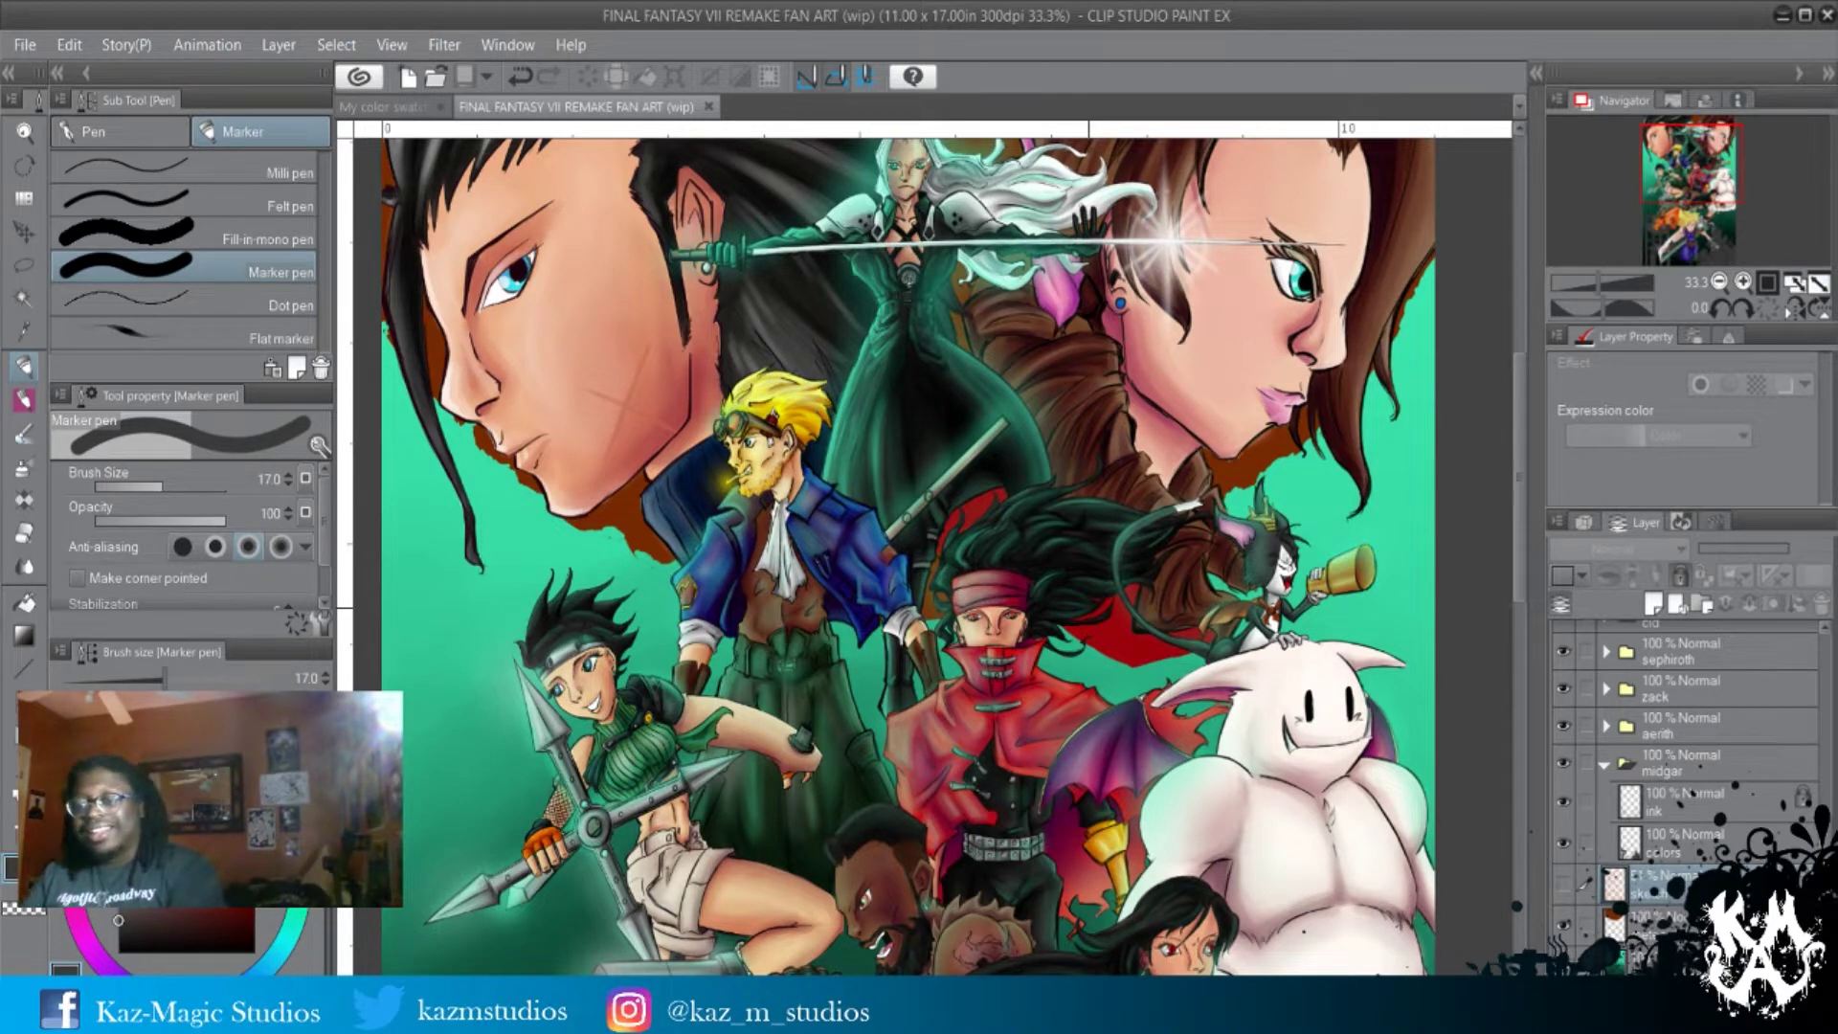
left_click_drag(1191, 780, 1221, 612)
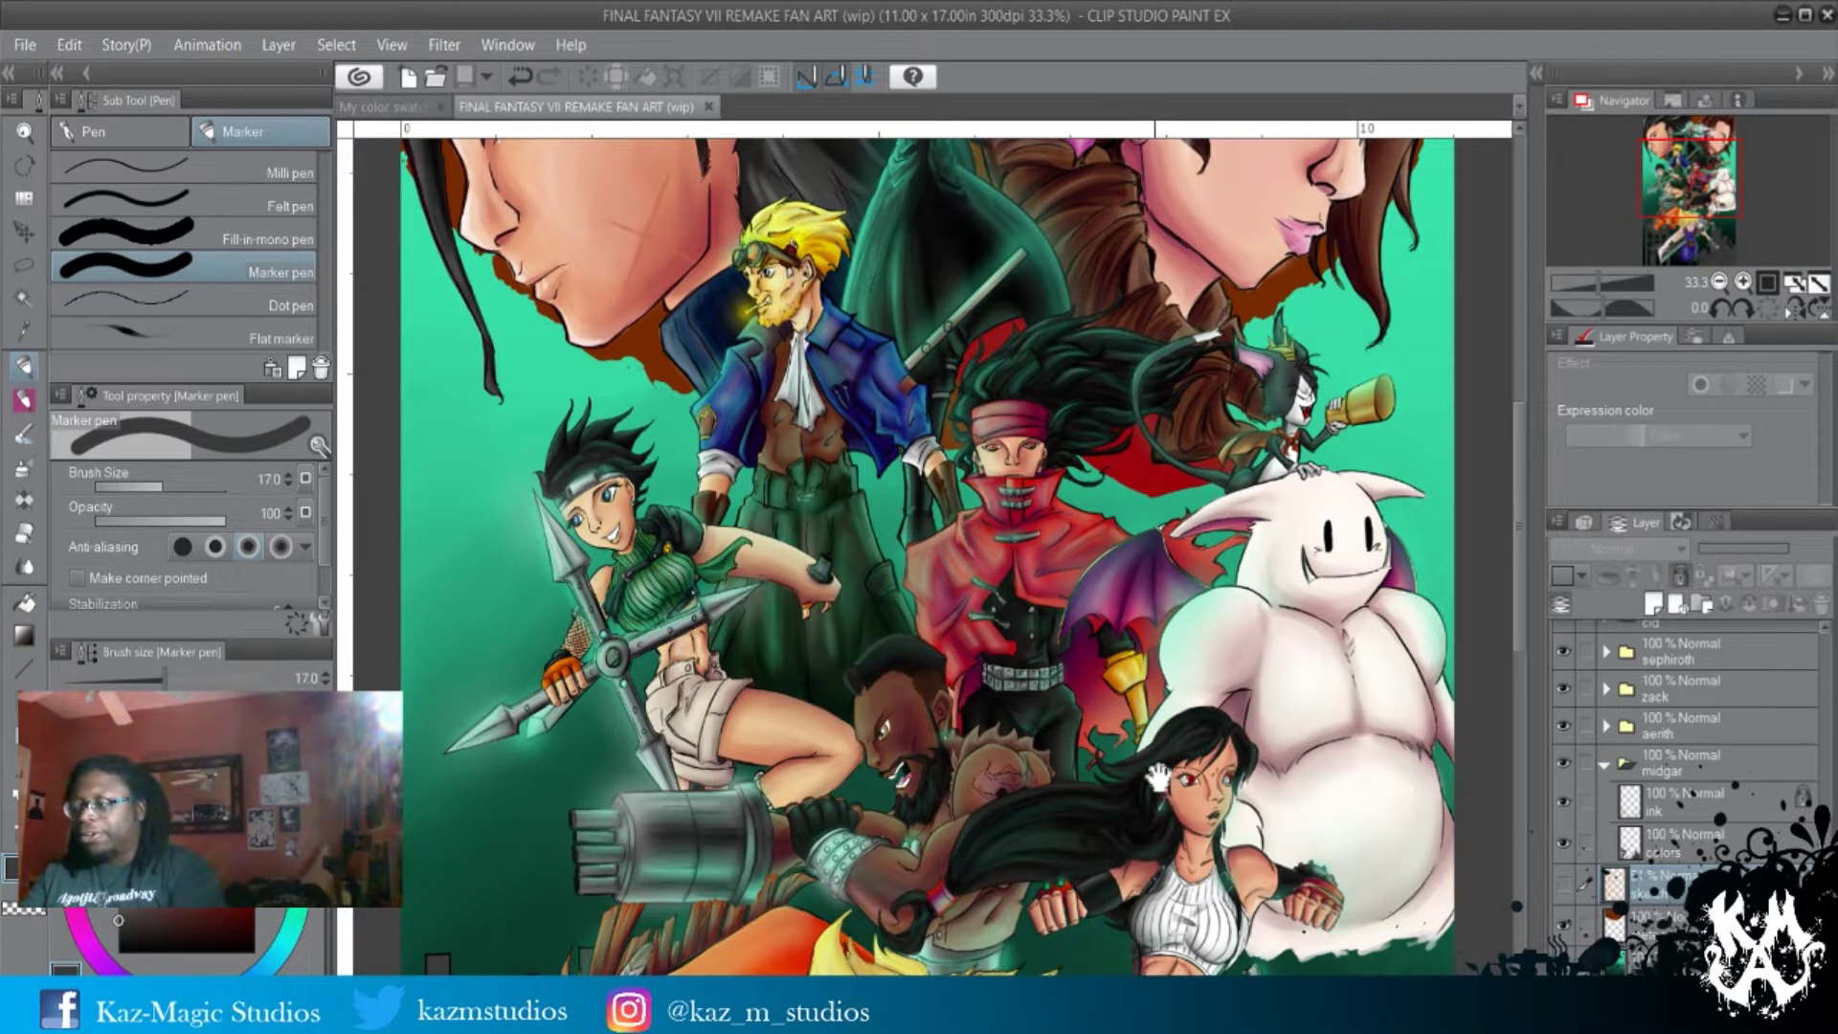
left_click_drag(1156, 773, 1144, 534)
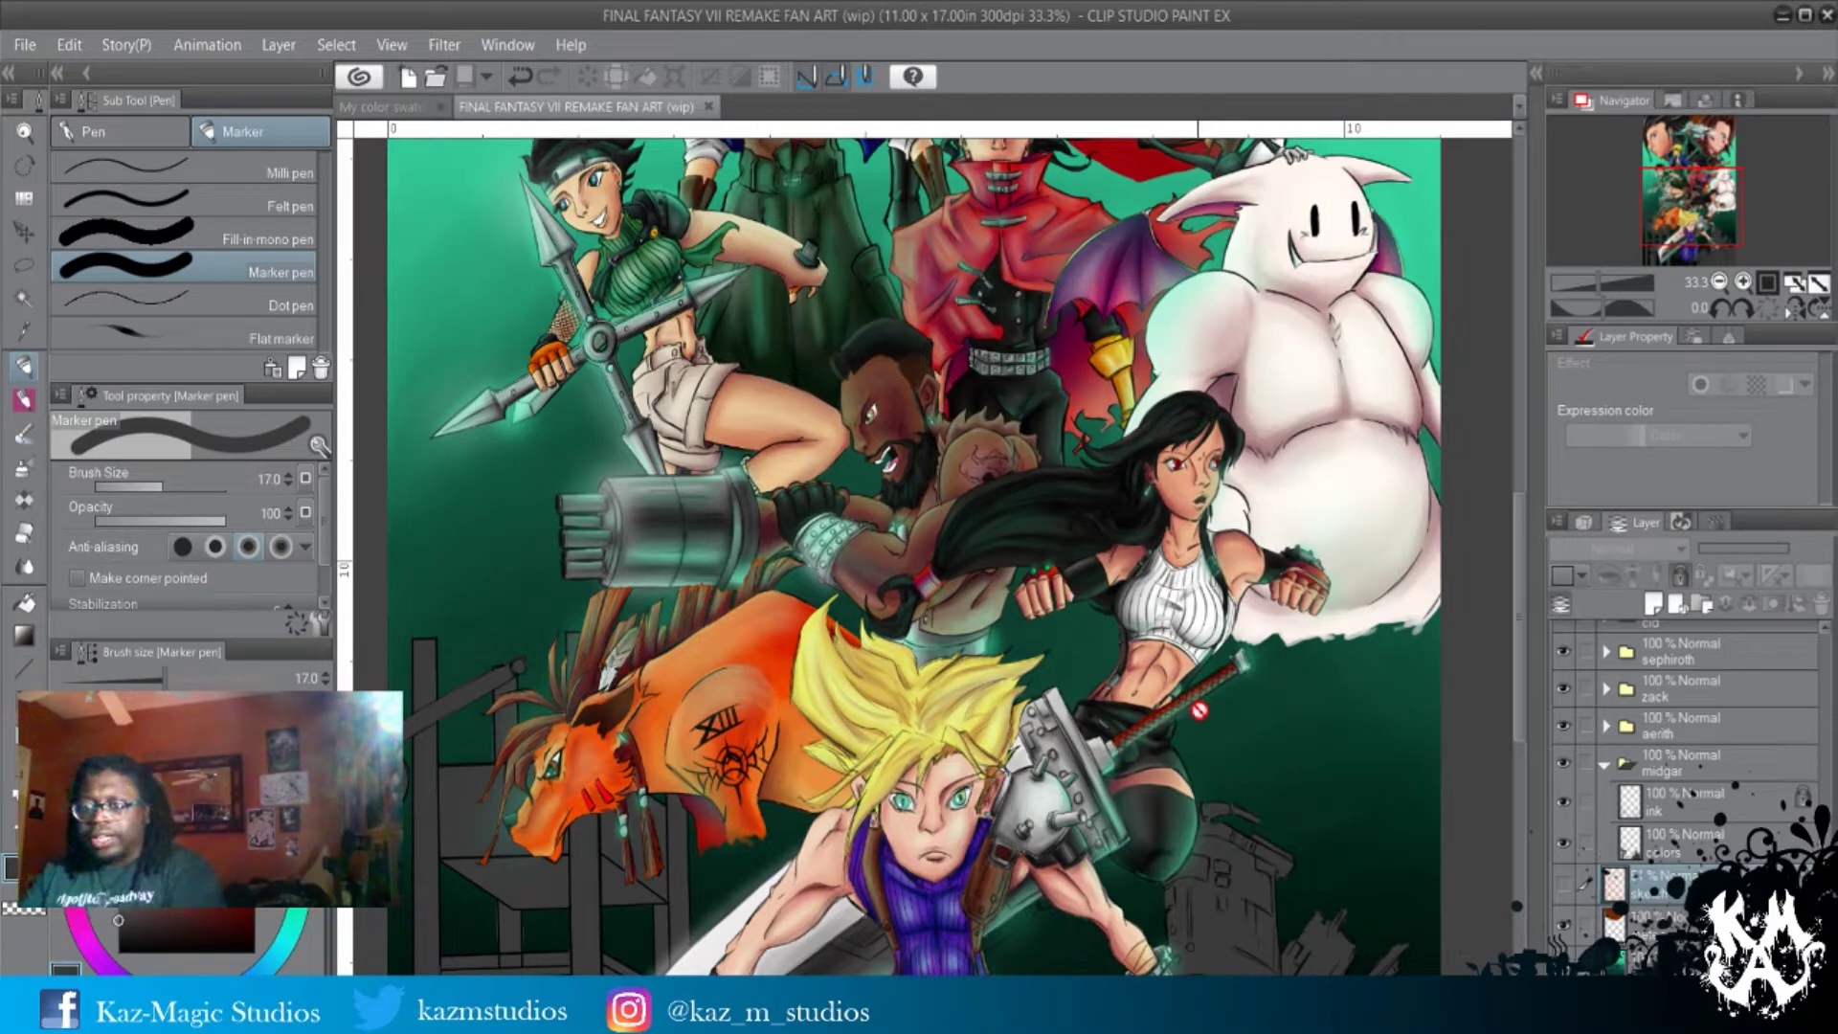
scroll(1198, 710, "up", 1)
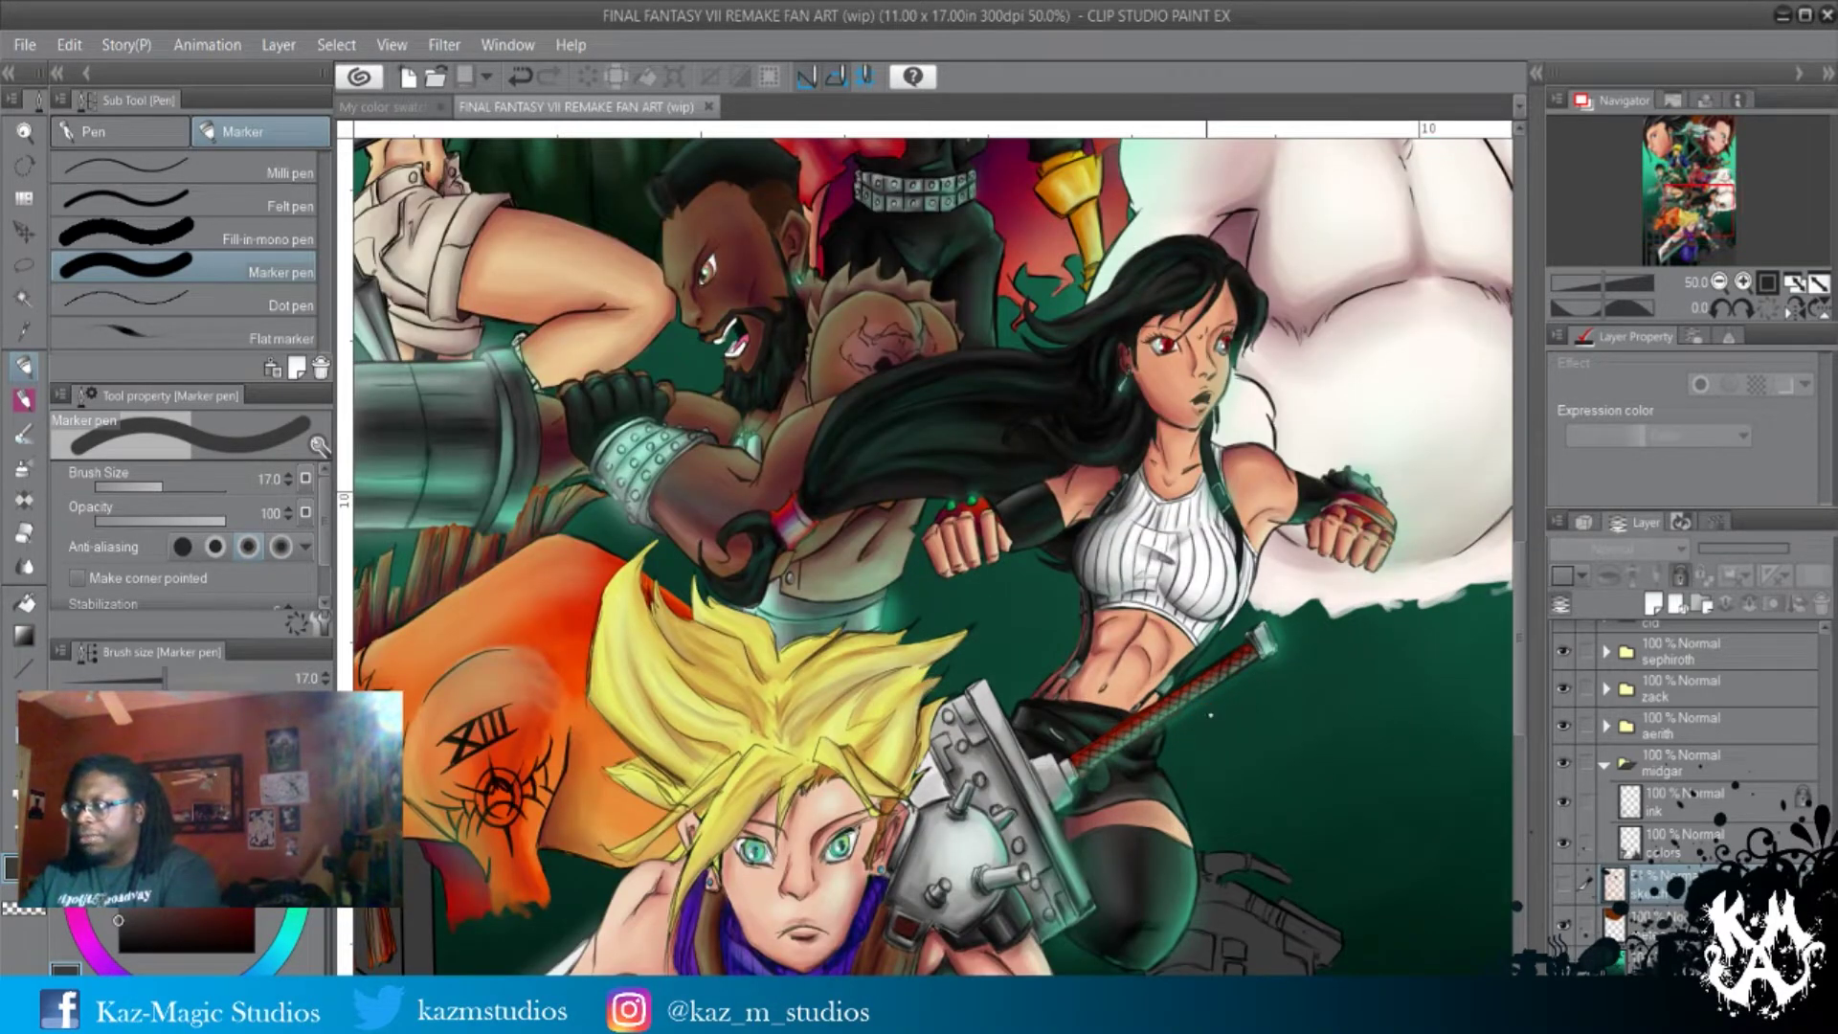
scroll(1190, 771, "up", 1)
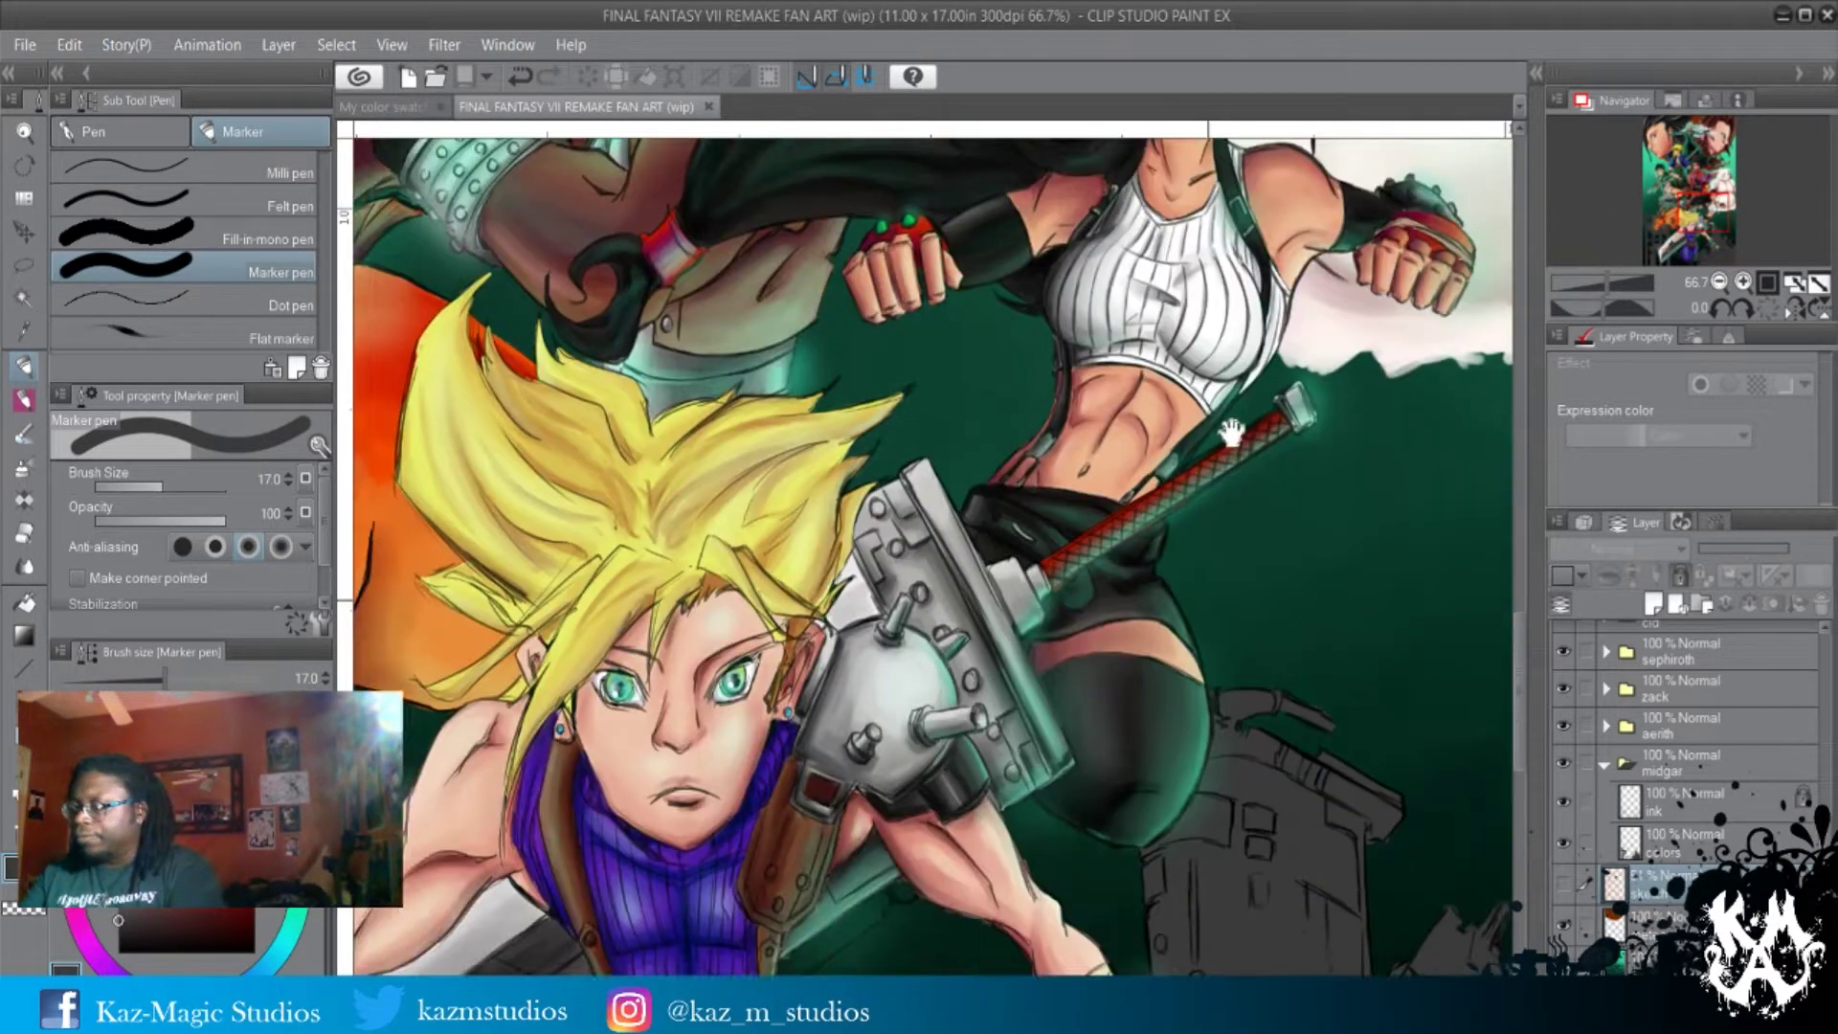
scroll(1231, 433, "down", 10)
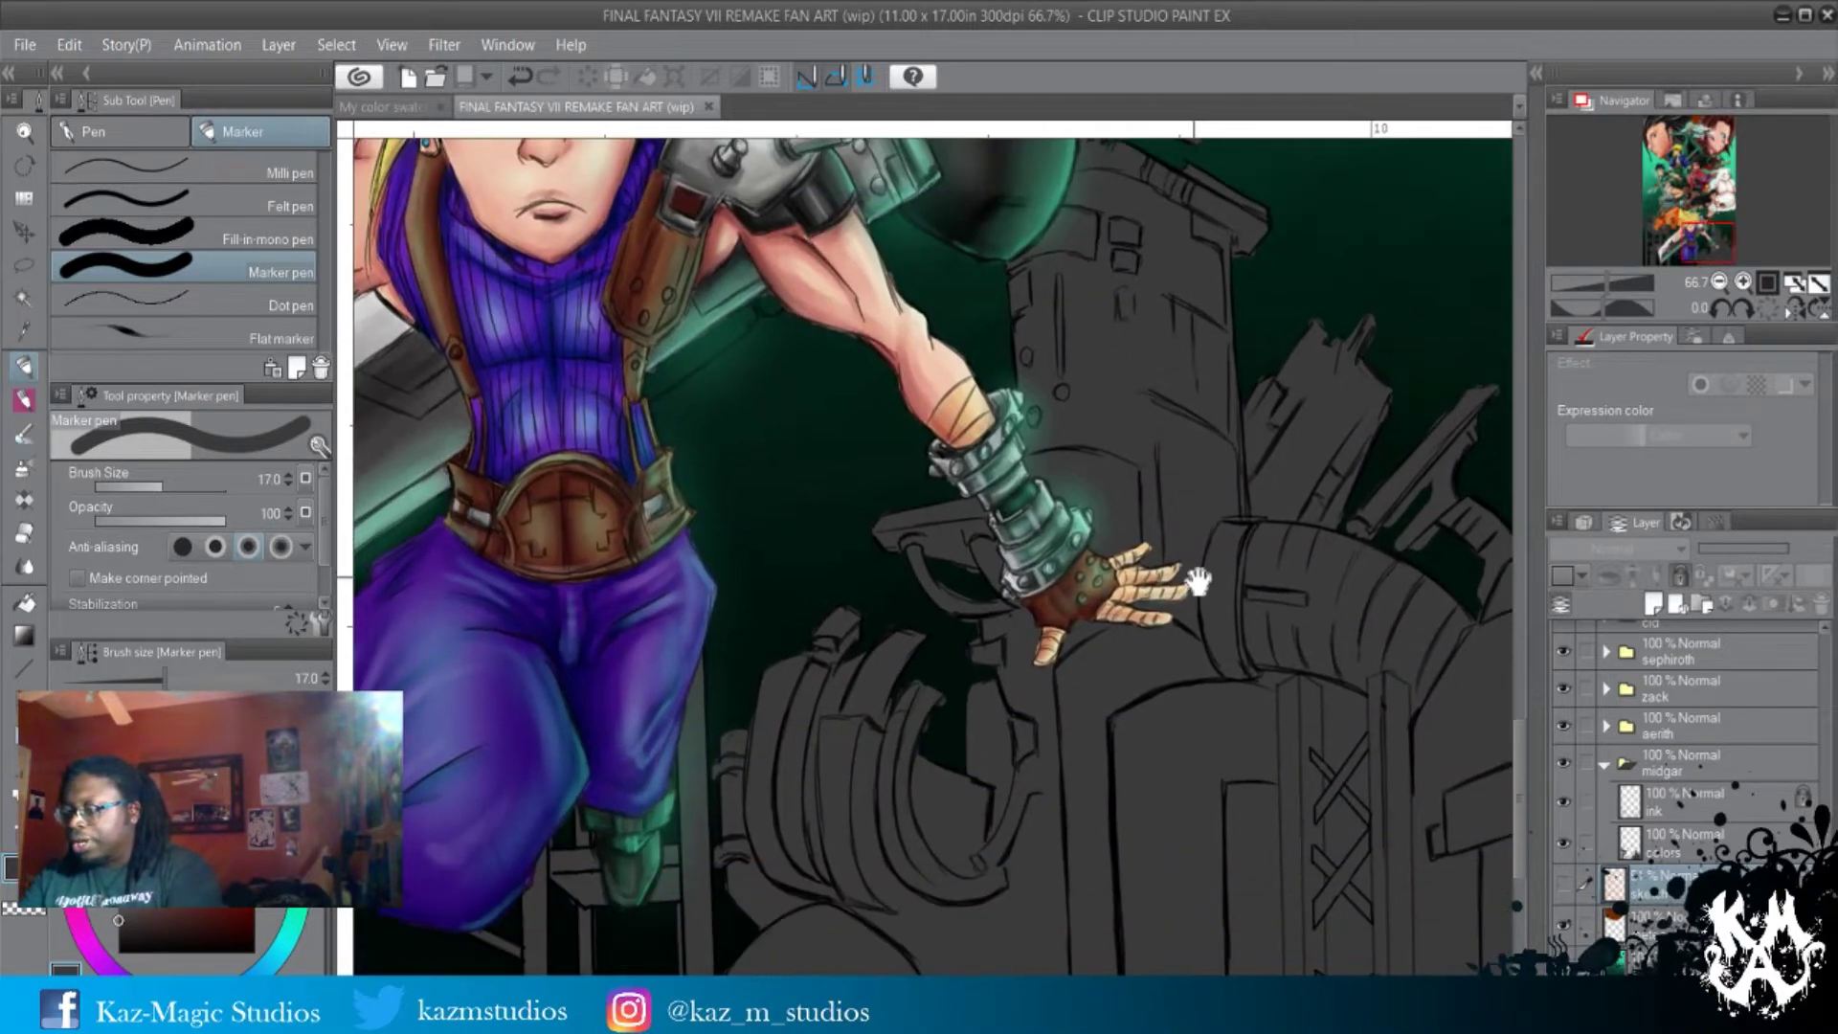
scroll(1198, 581, "down", 3)
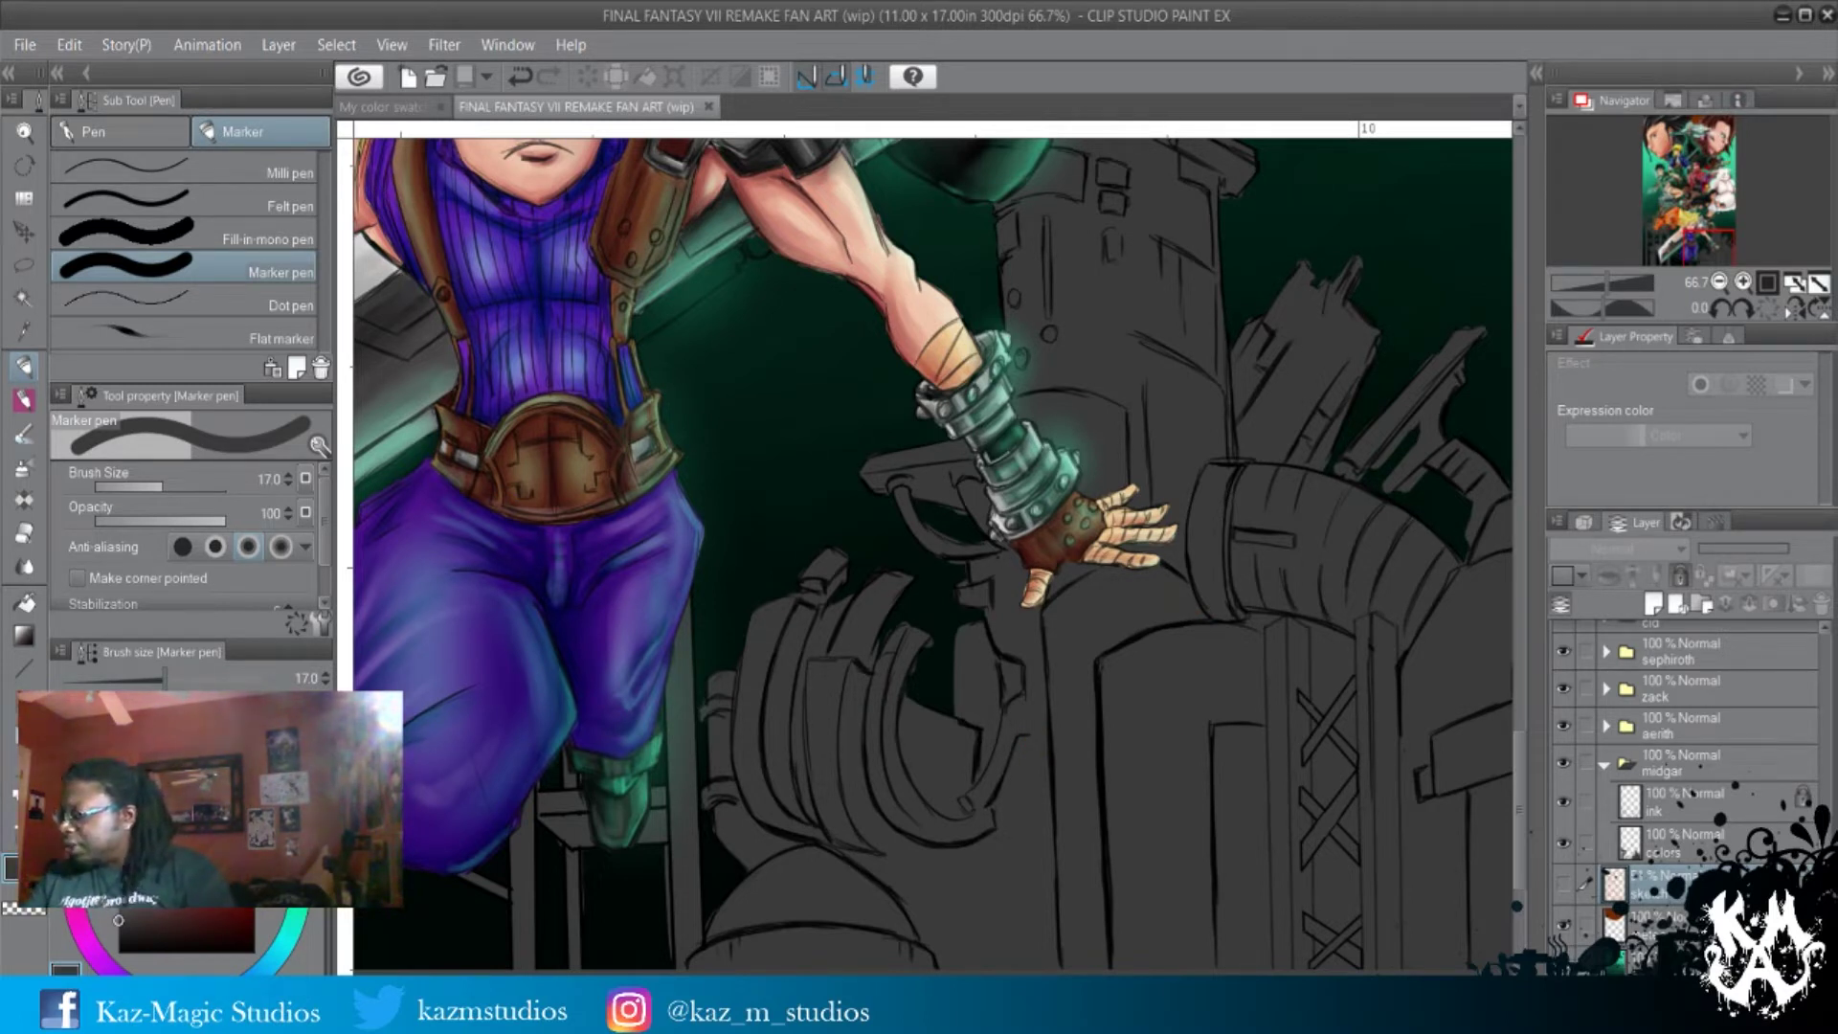
On the midgar colors layer, erase stray gray around the beams below the swordsman's boot with the hard eraser at size 15.
left_click(1684, 842)
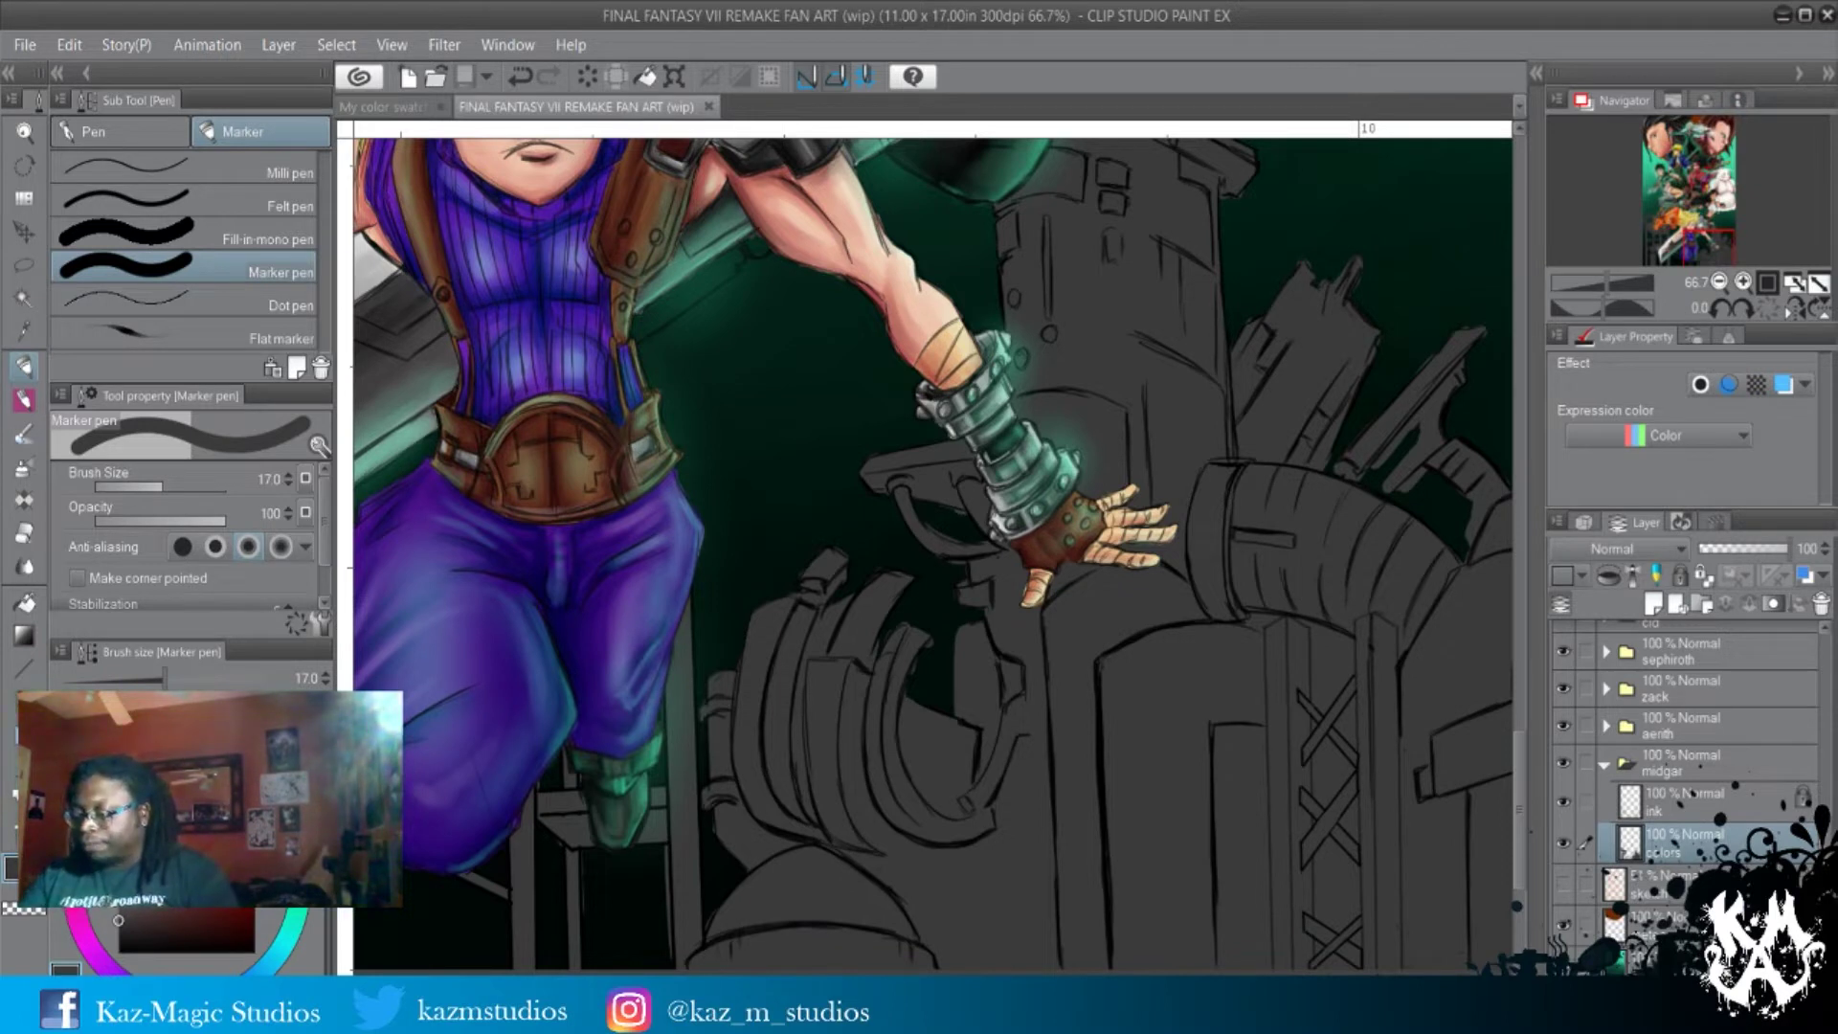
key("e")
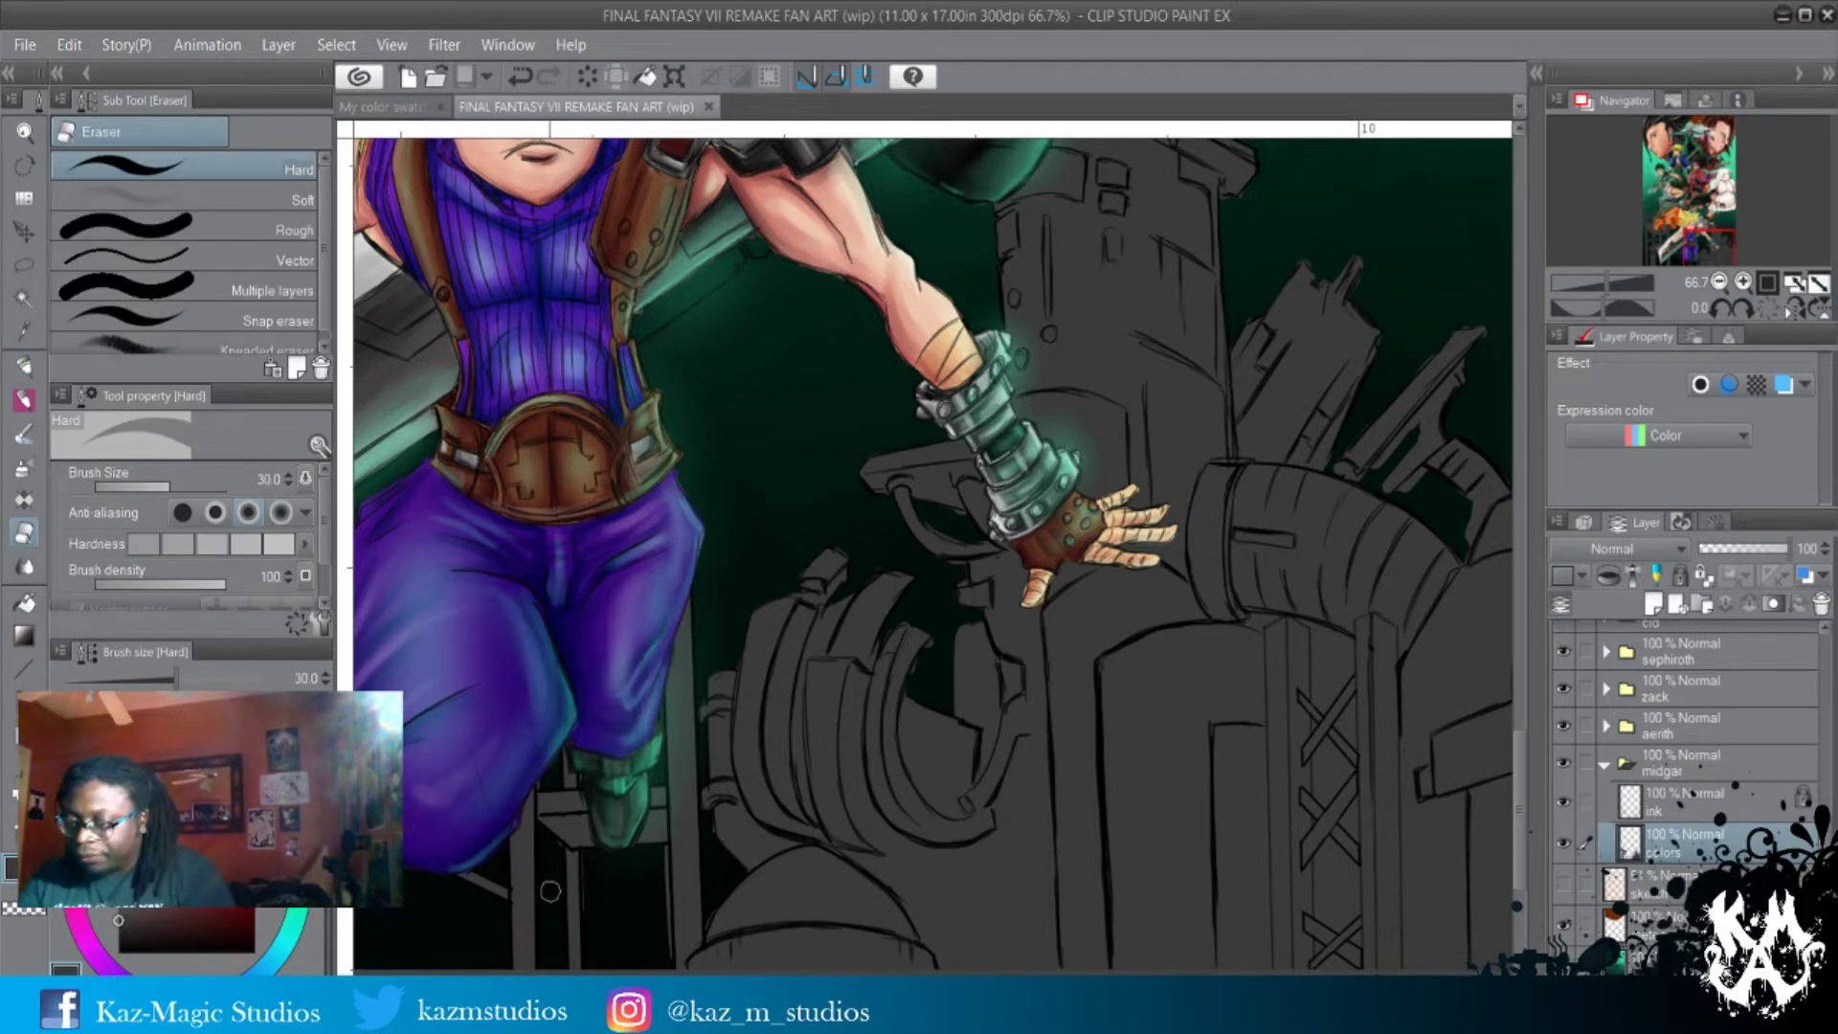
key("bracketleft")
key("bracketleft")
key("bracketleft")
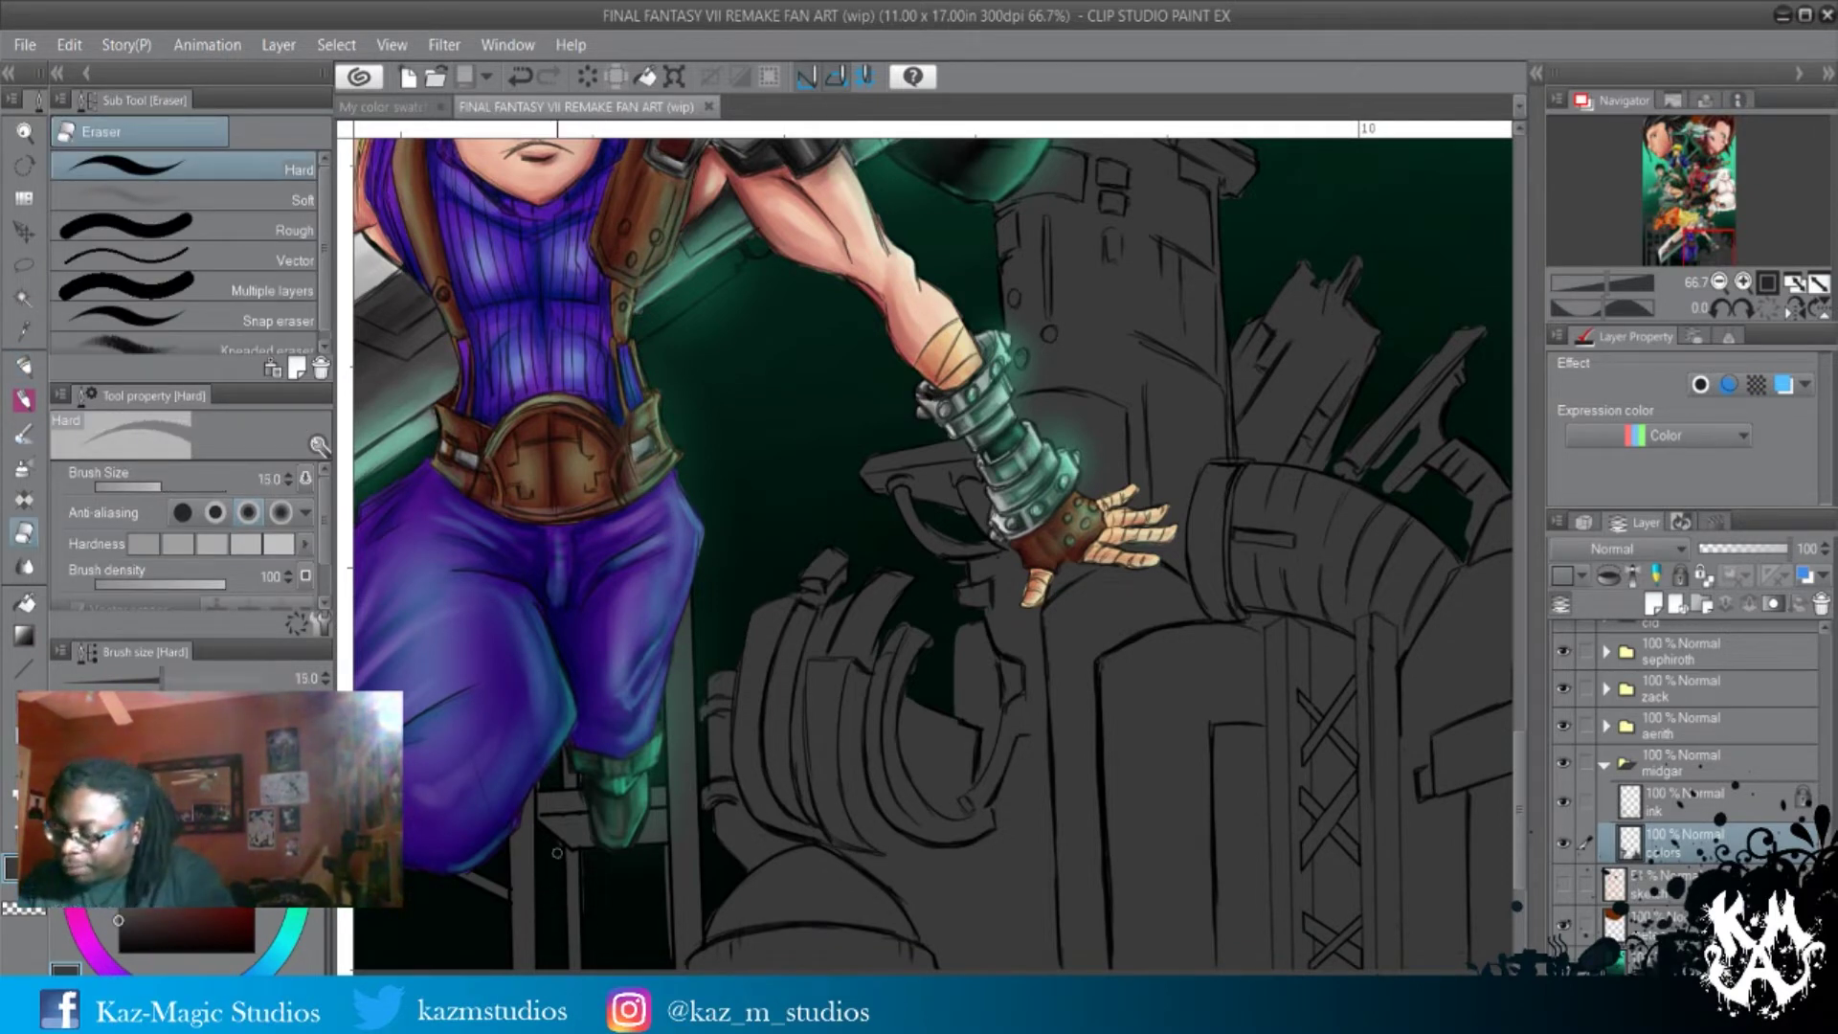
left_click_drag(557, 844, 568, 867)
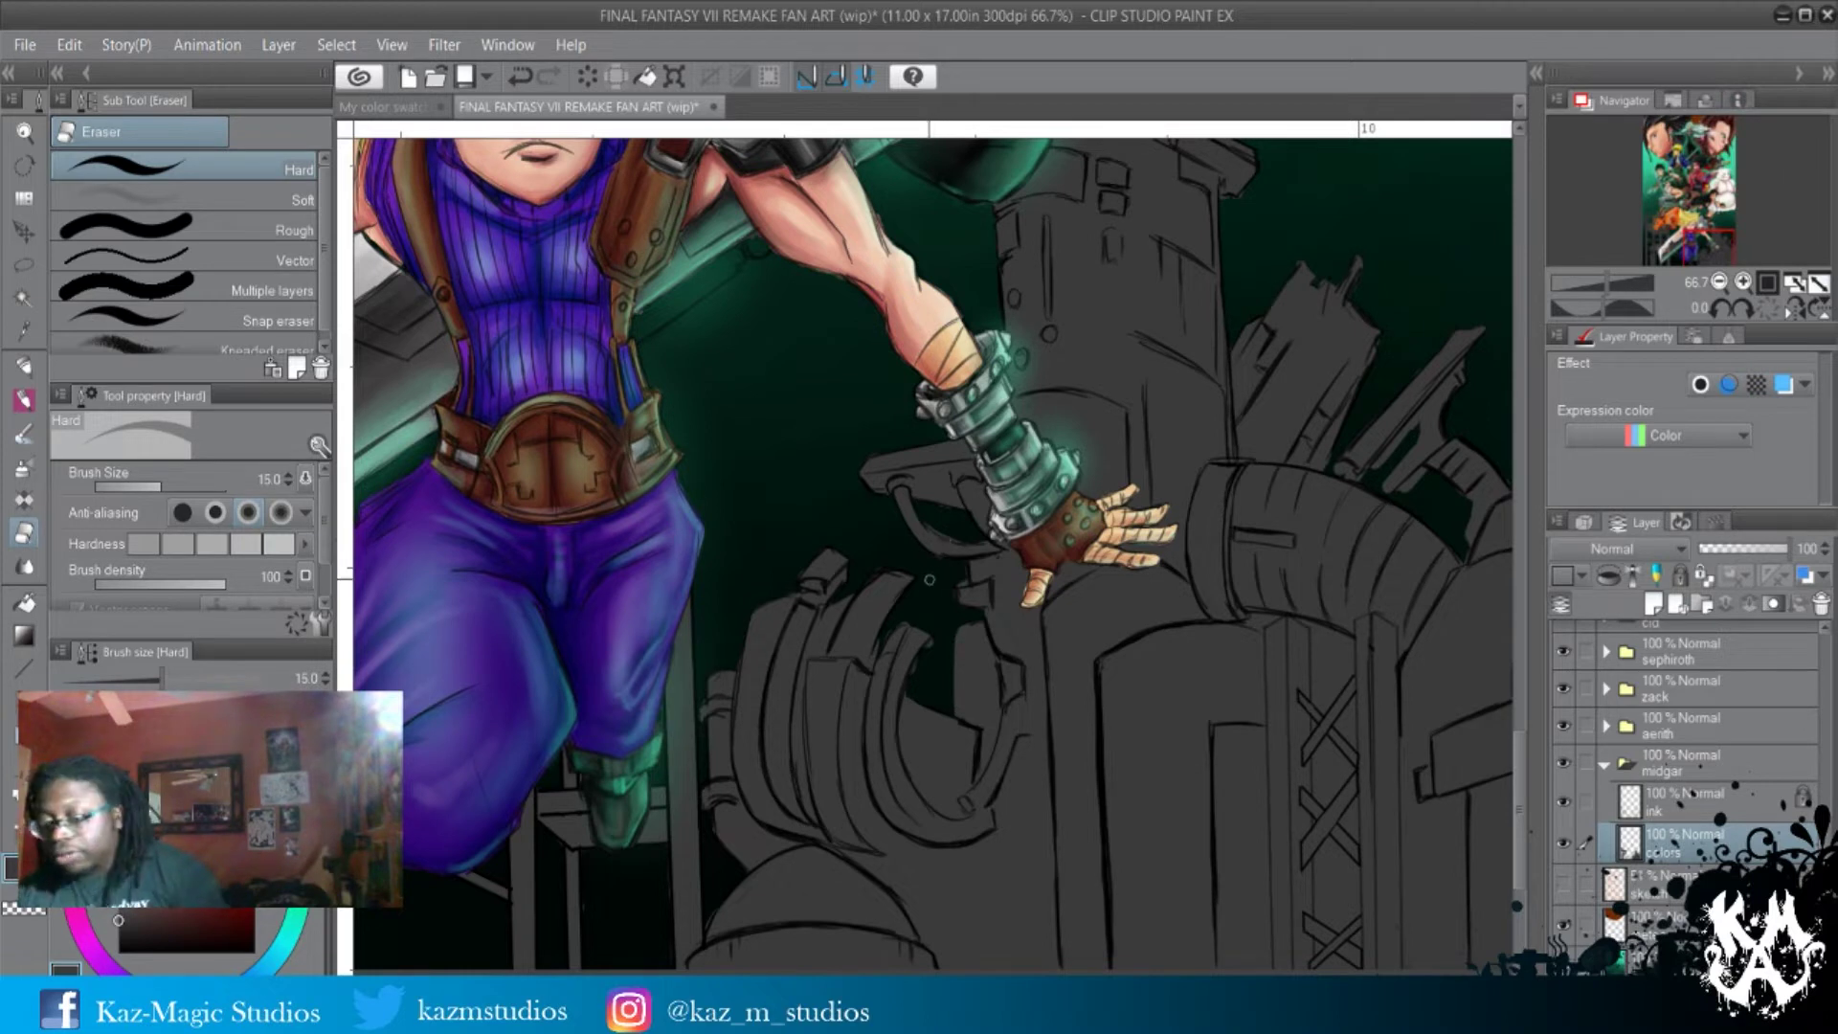
key("ctrl+z")
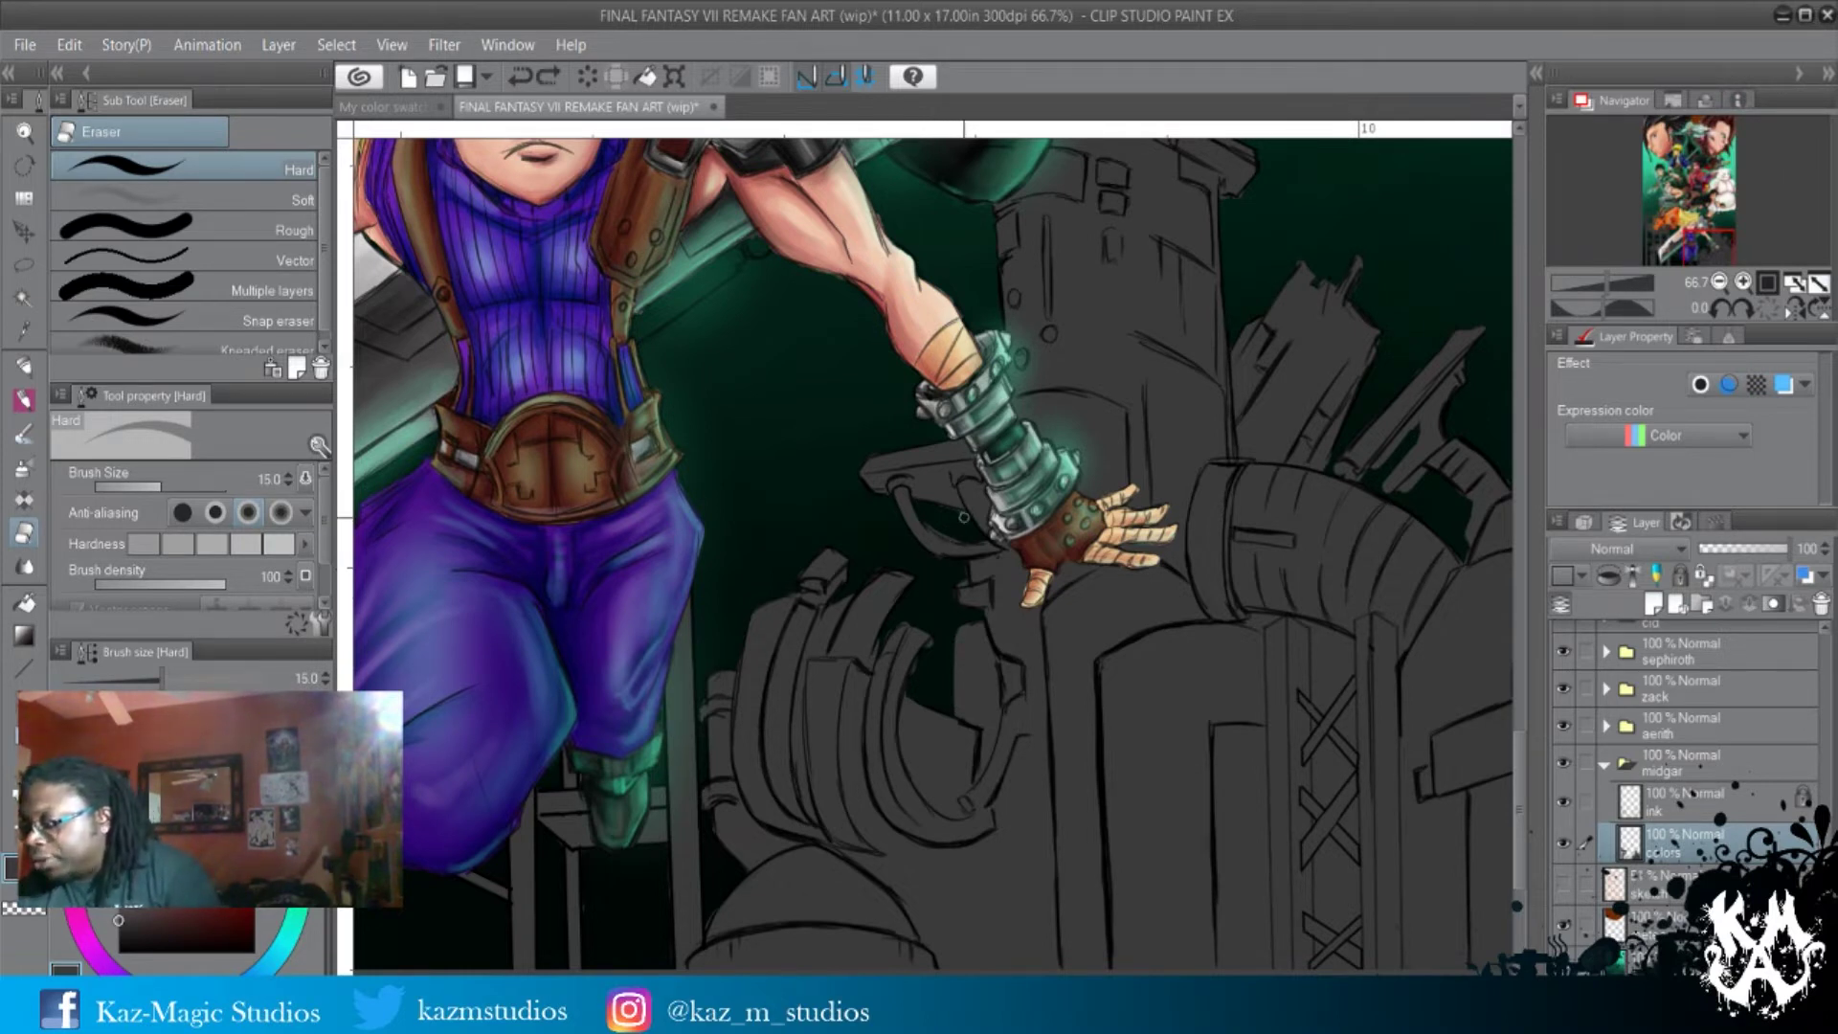
key("ctrl+y")
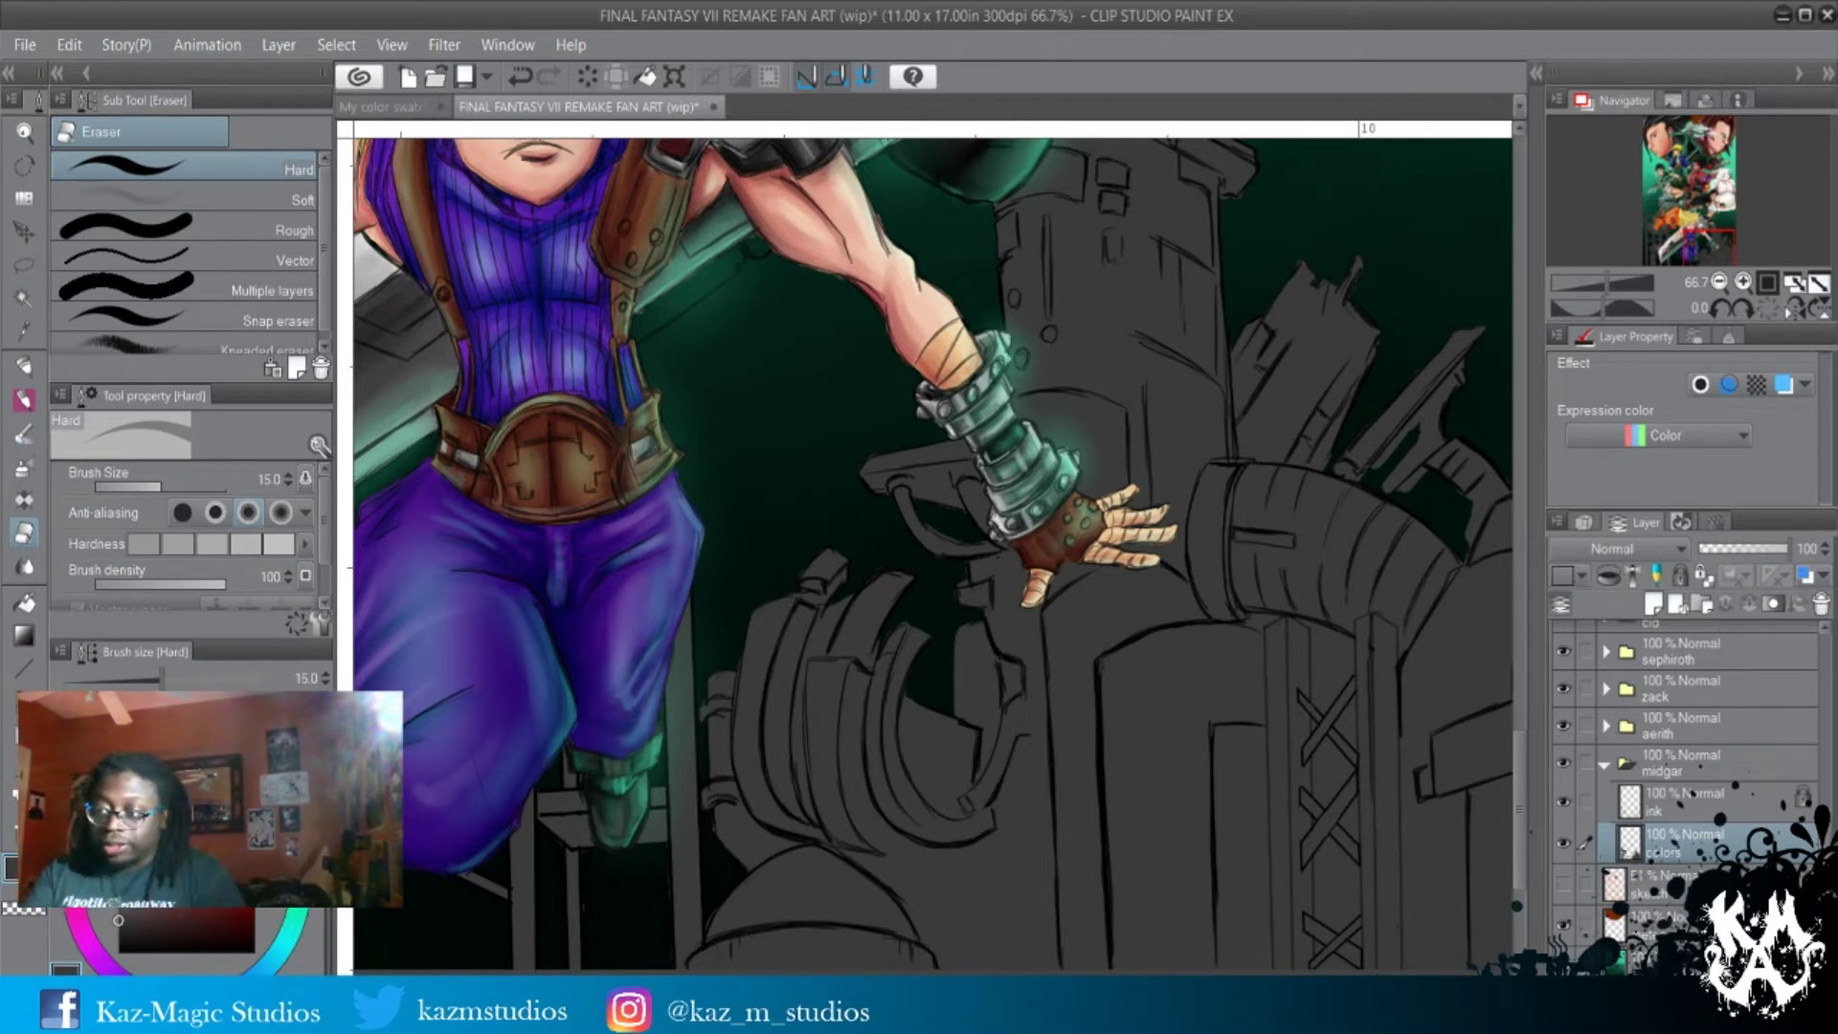
Erase excess gray around the scaffold ruins beside the tip of the large sword with the hard eraser.
key("p")
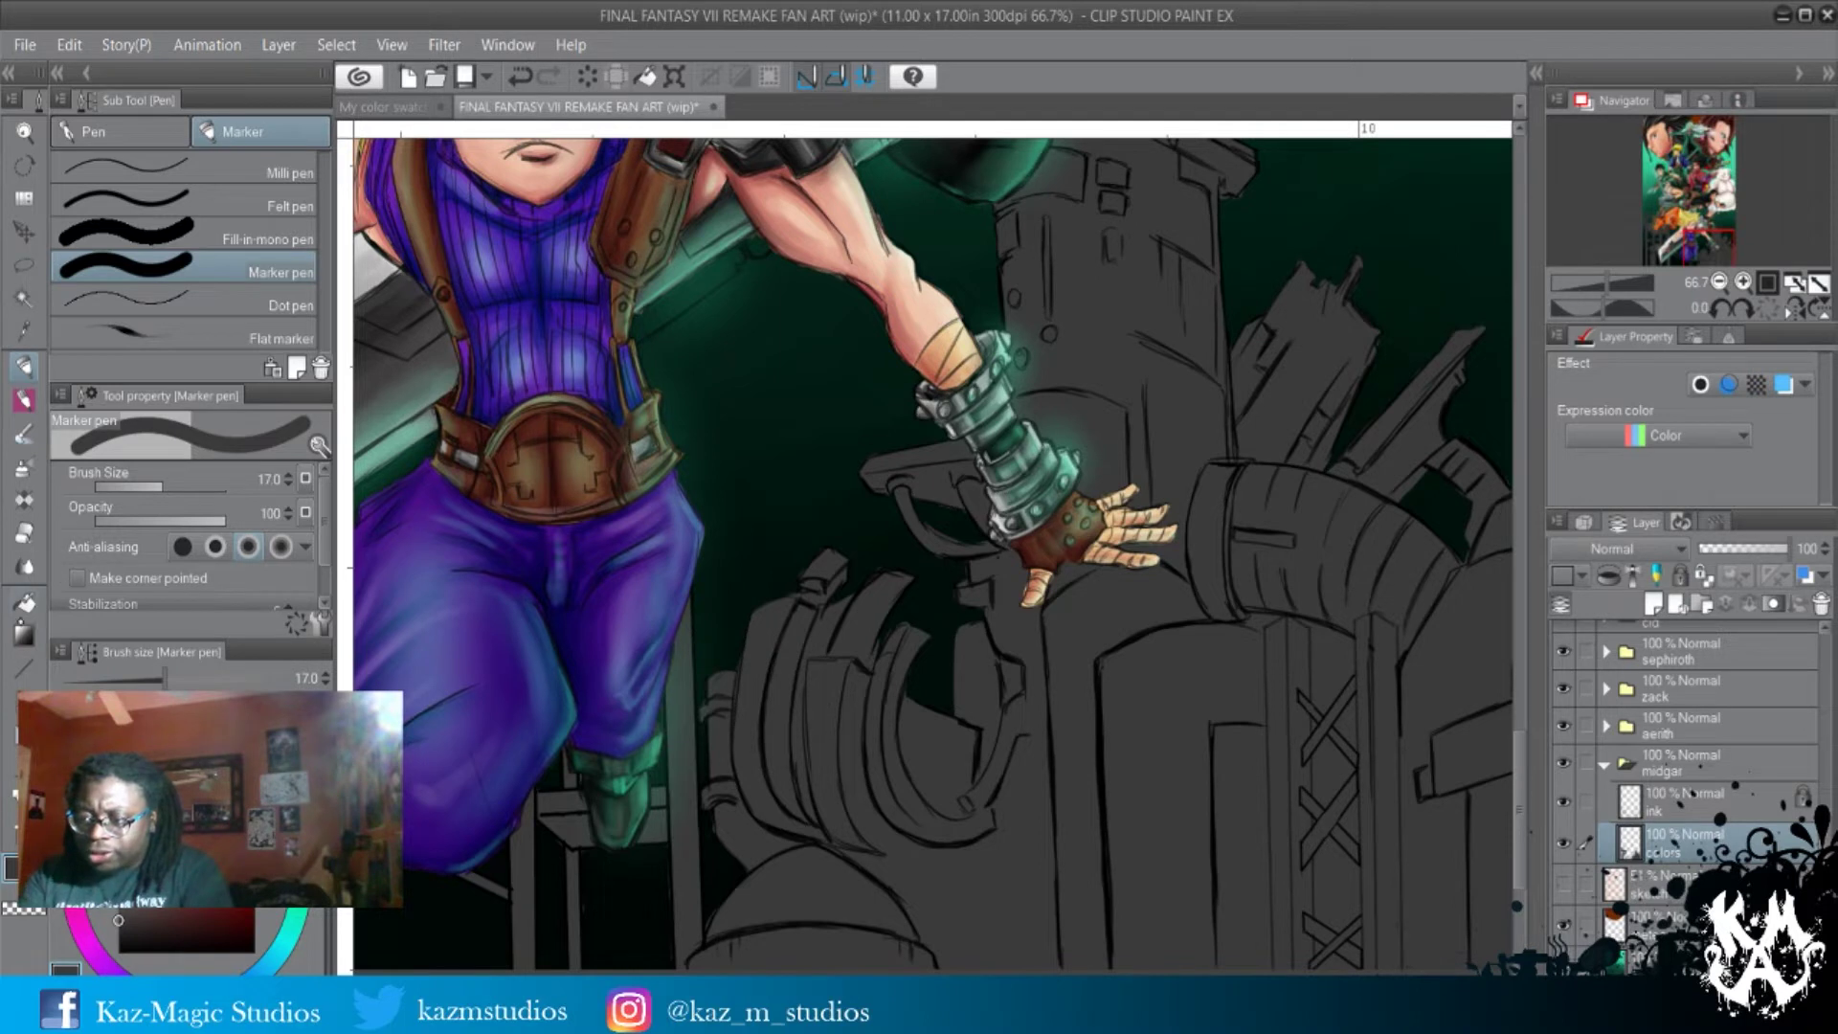
key("b")
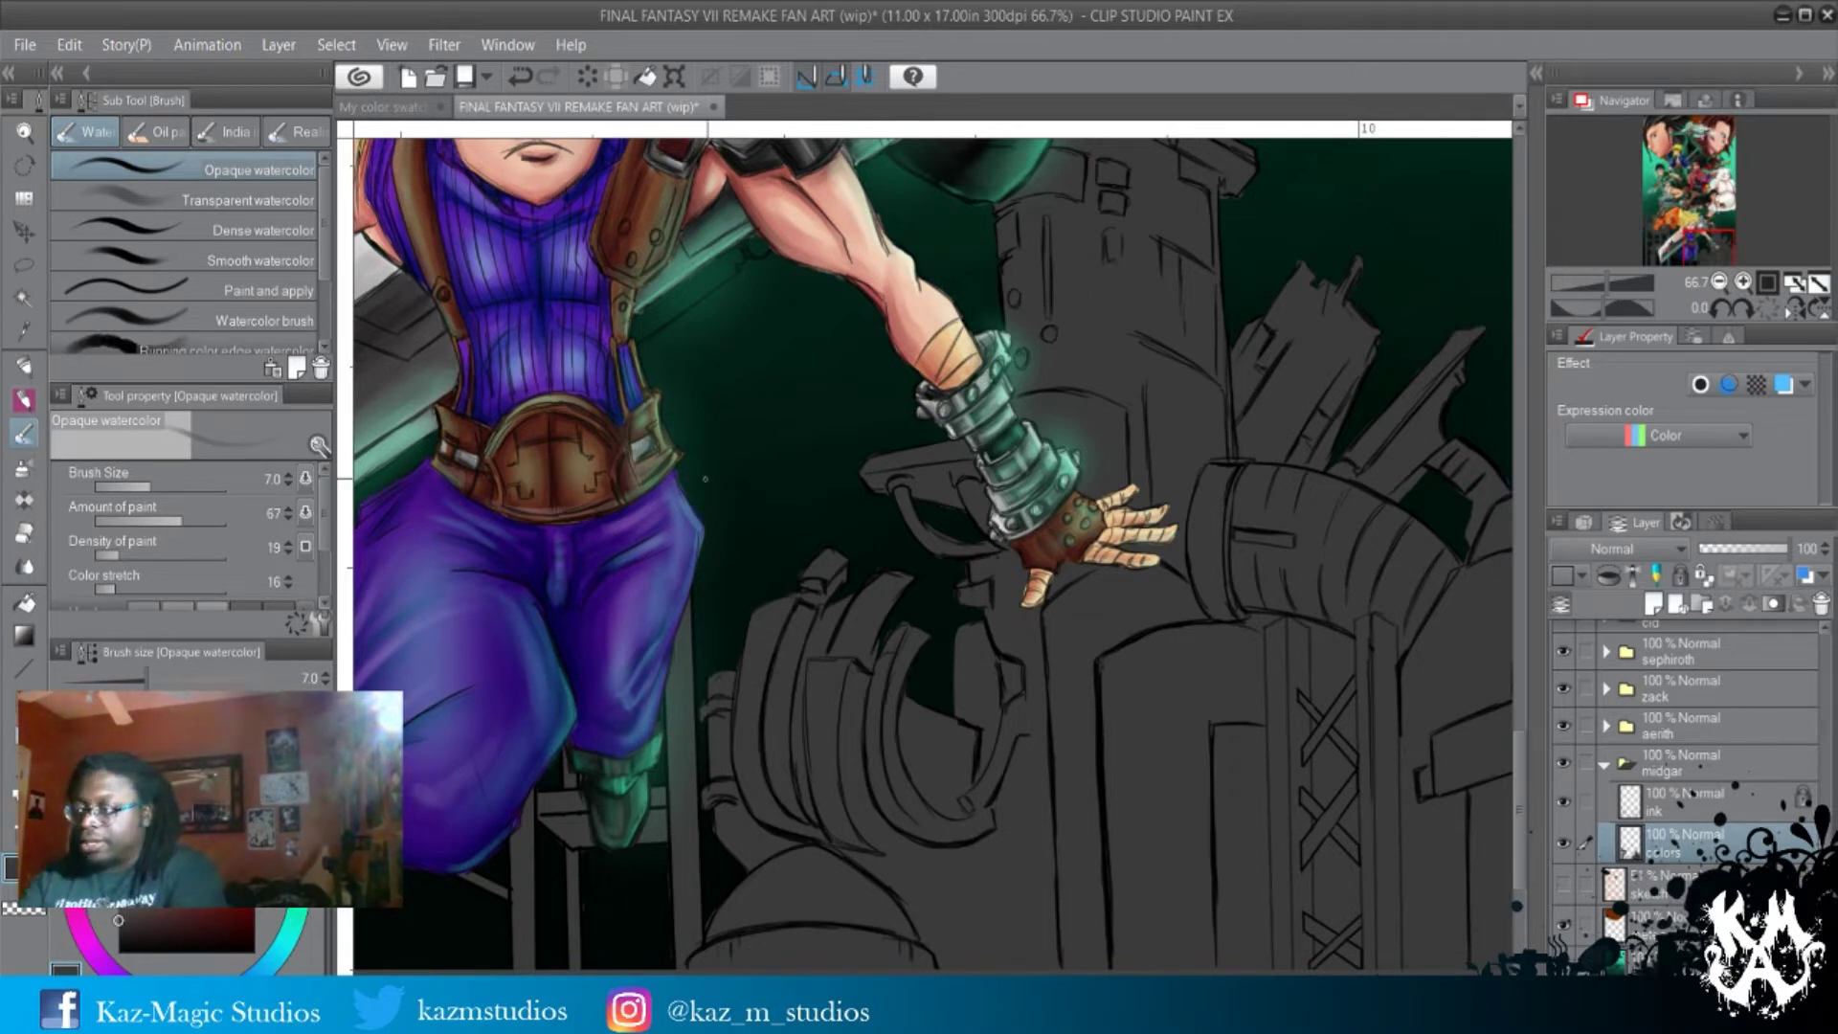
key("e")
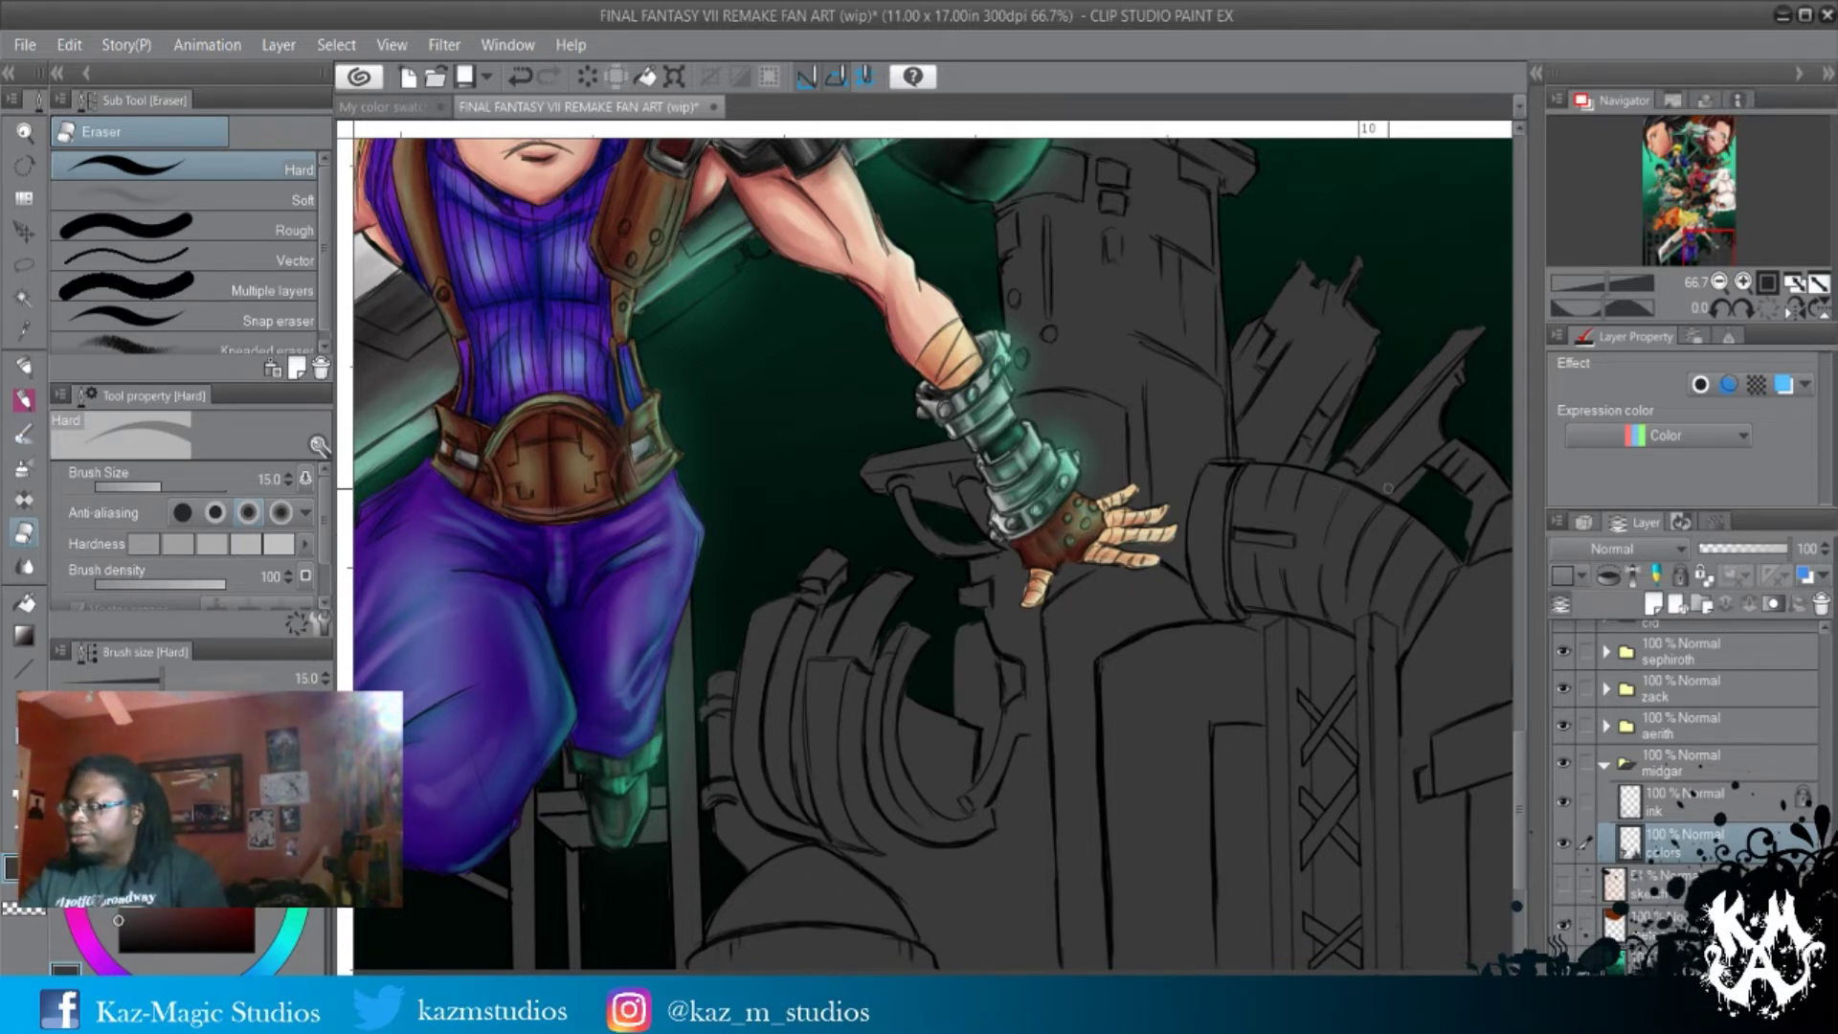
left_click_drag(1106, 746, 1216, 852)
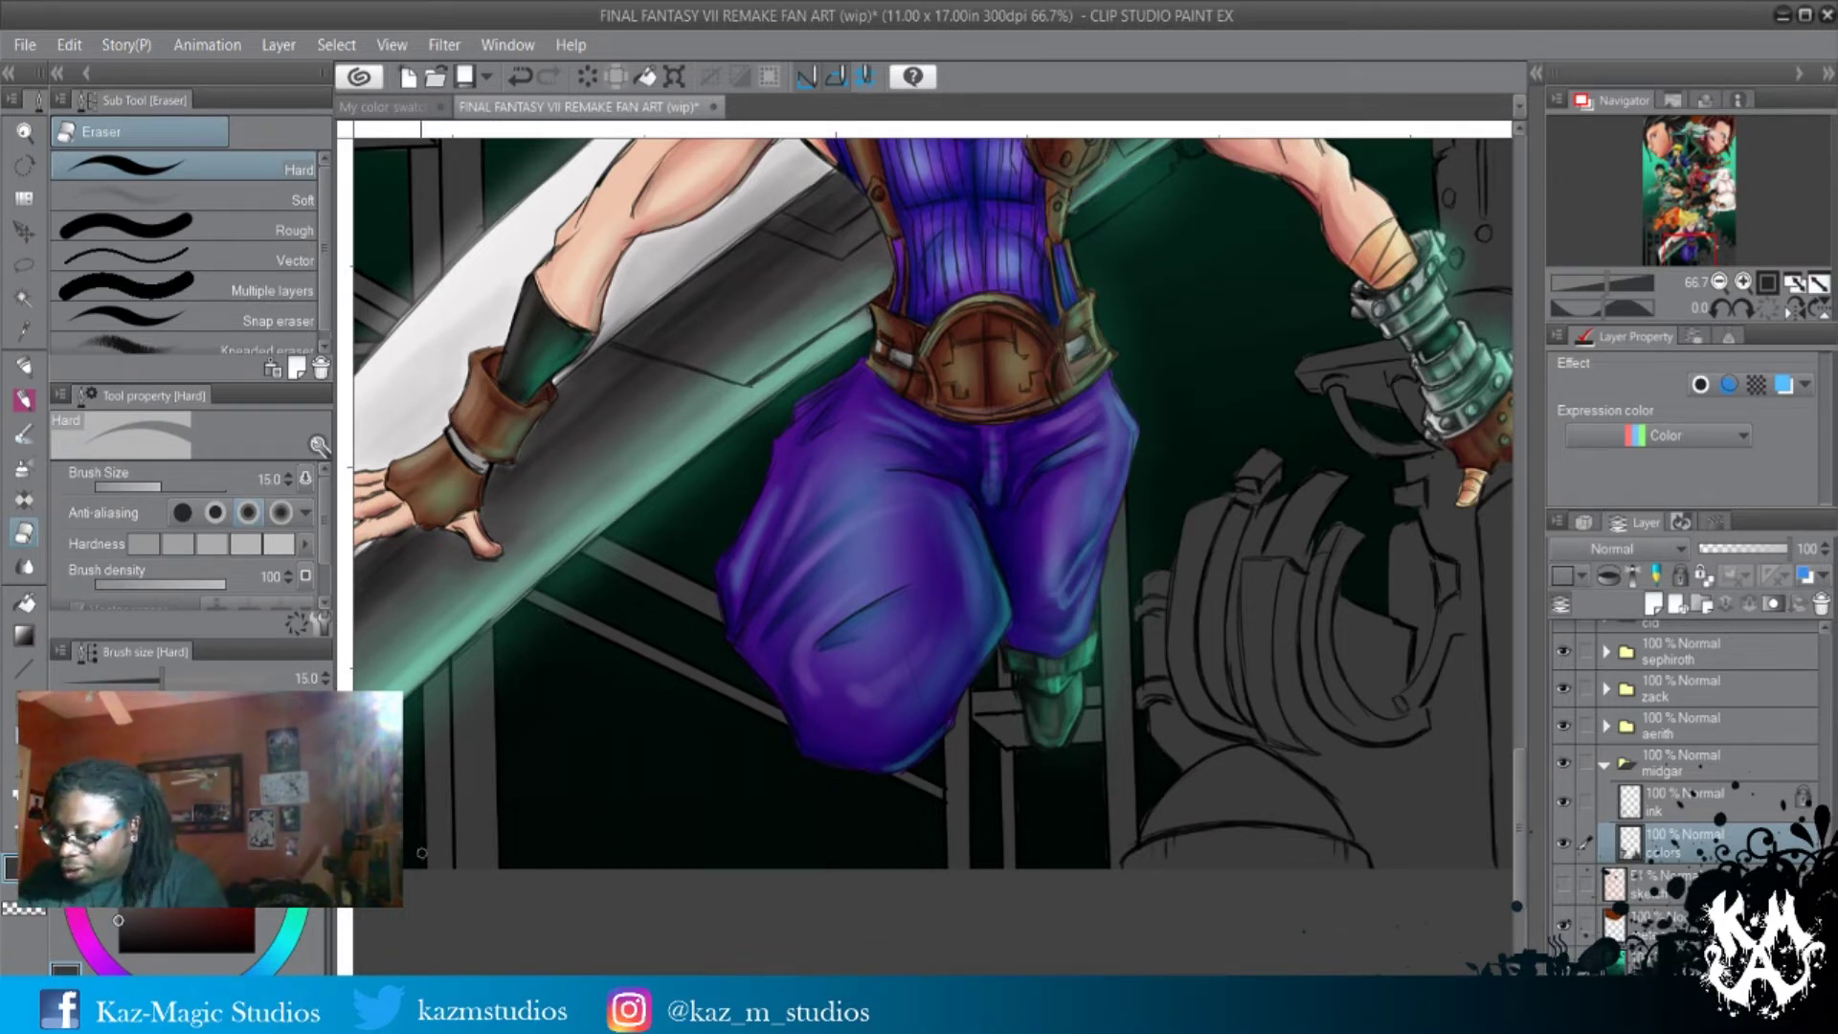
mouse_move(870, 784)
left_mouse_down()
mouse_move(898, 410)
mouse_move(902, 767)
mouse_move(736, 696)
left_mouse_up()
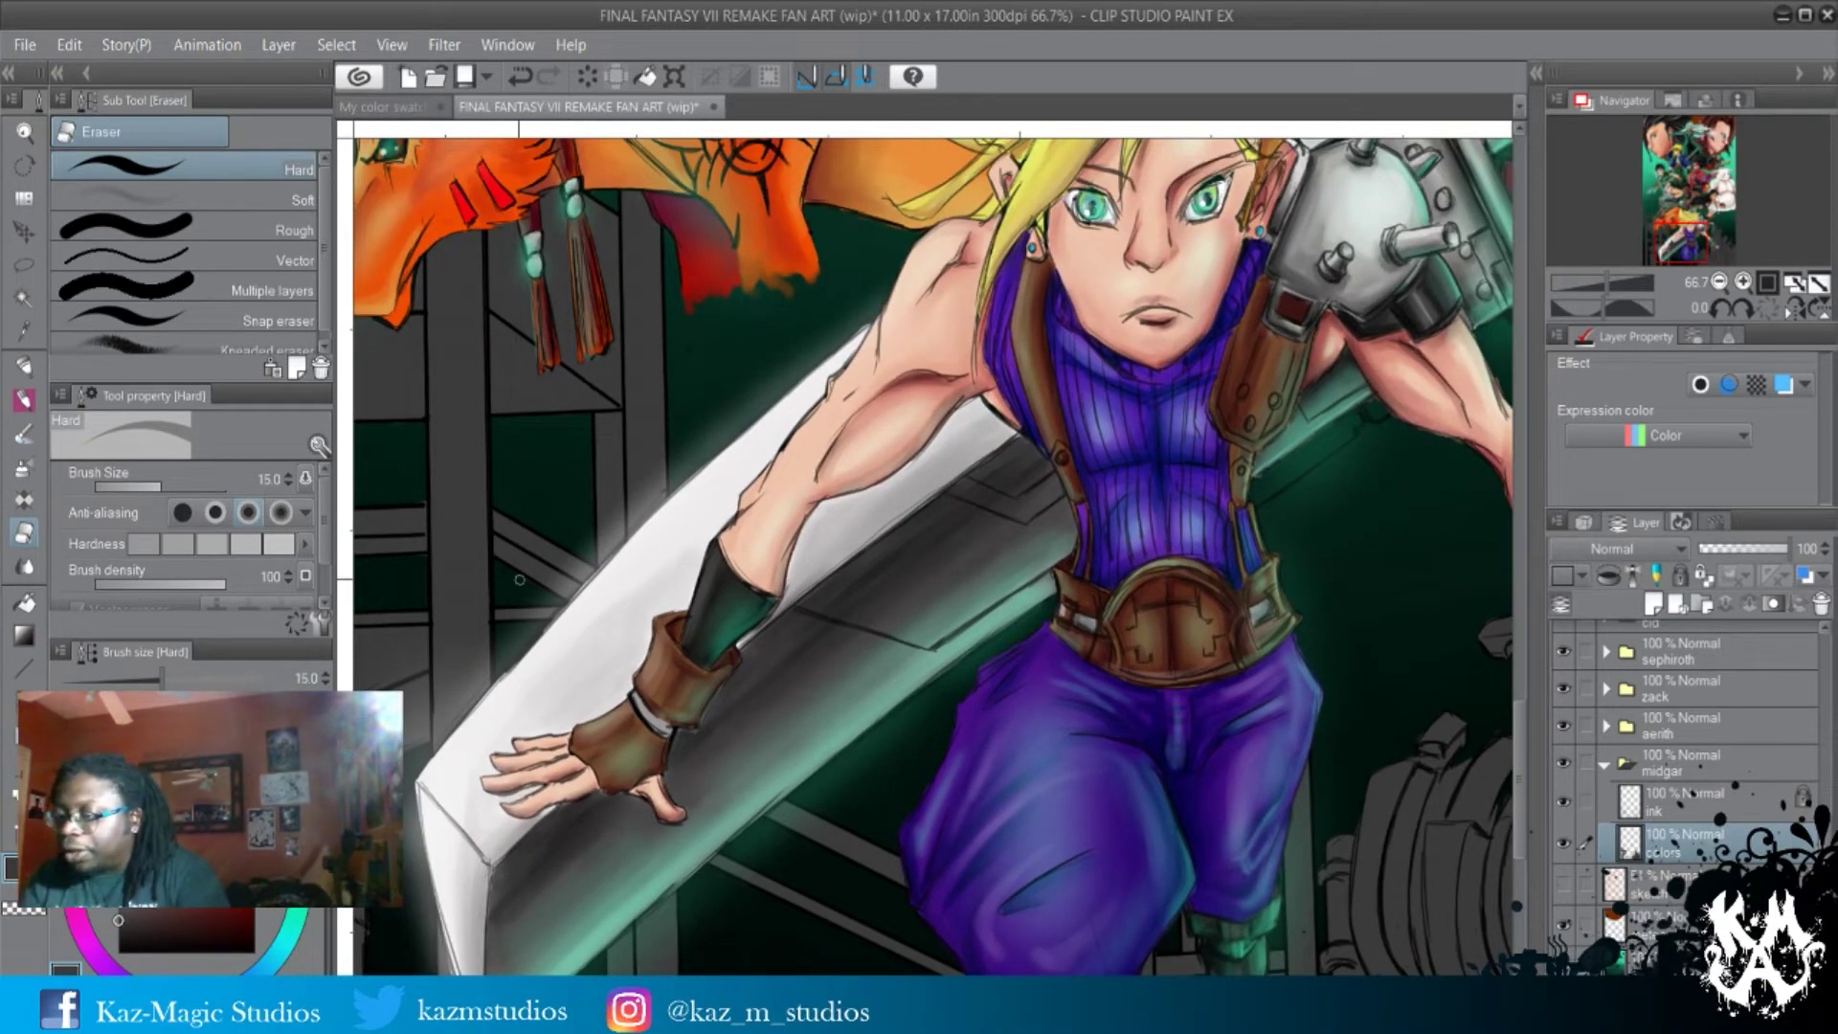
left_click_drag(488, 546, 620, 602)
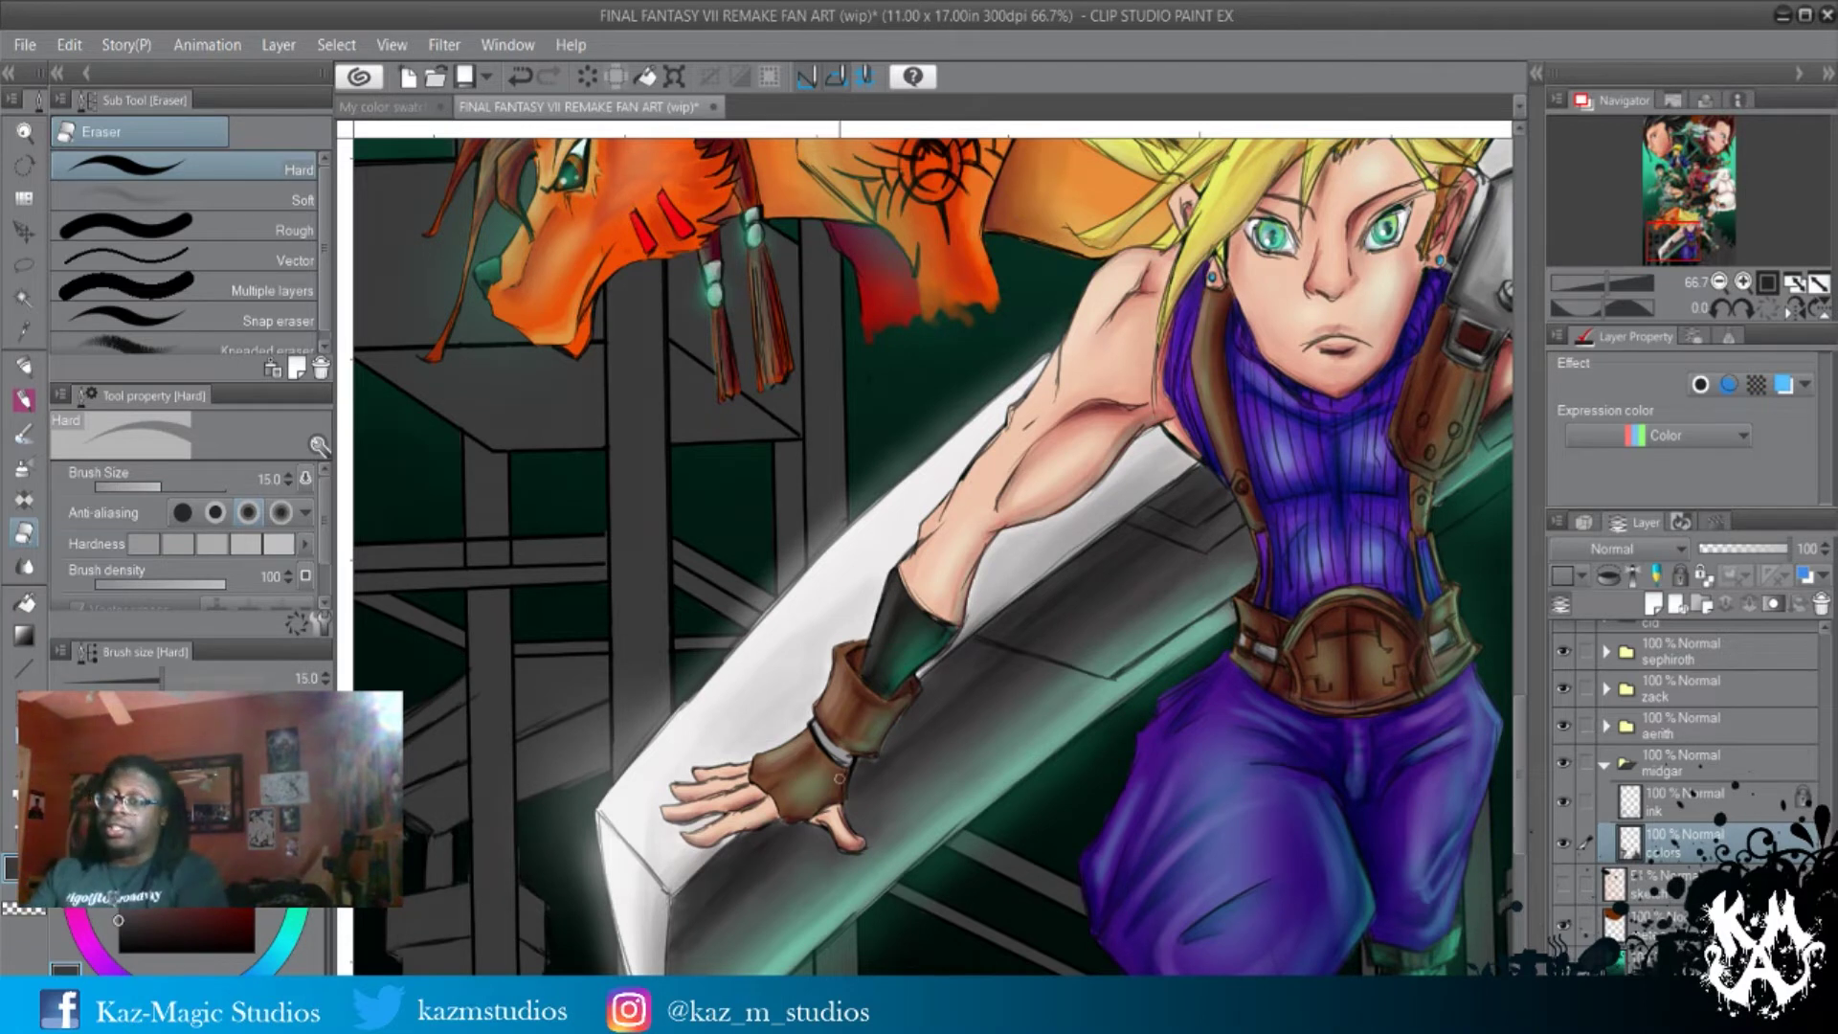
left_click_drag(877, 718, 1189, 590)
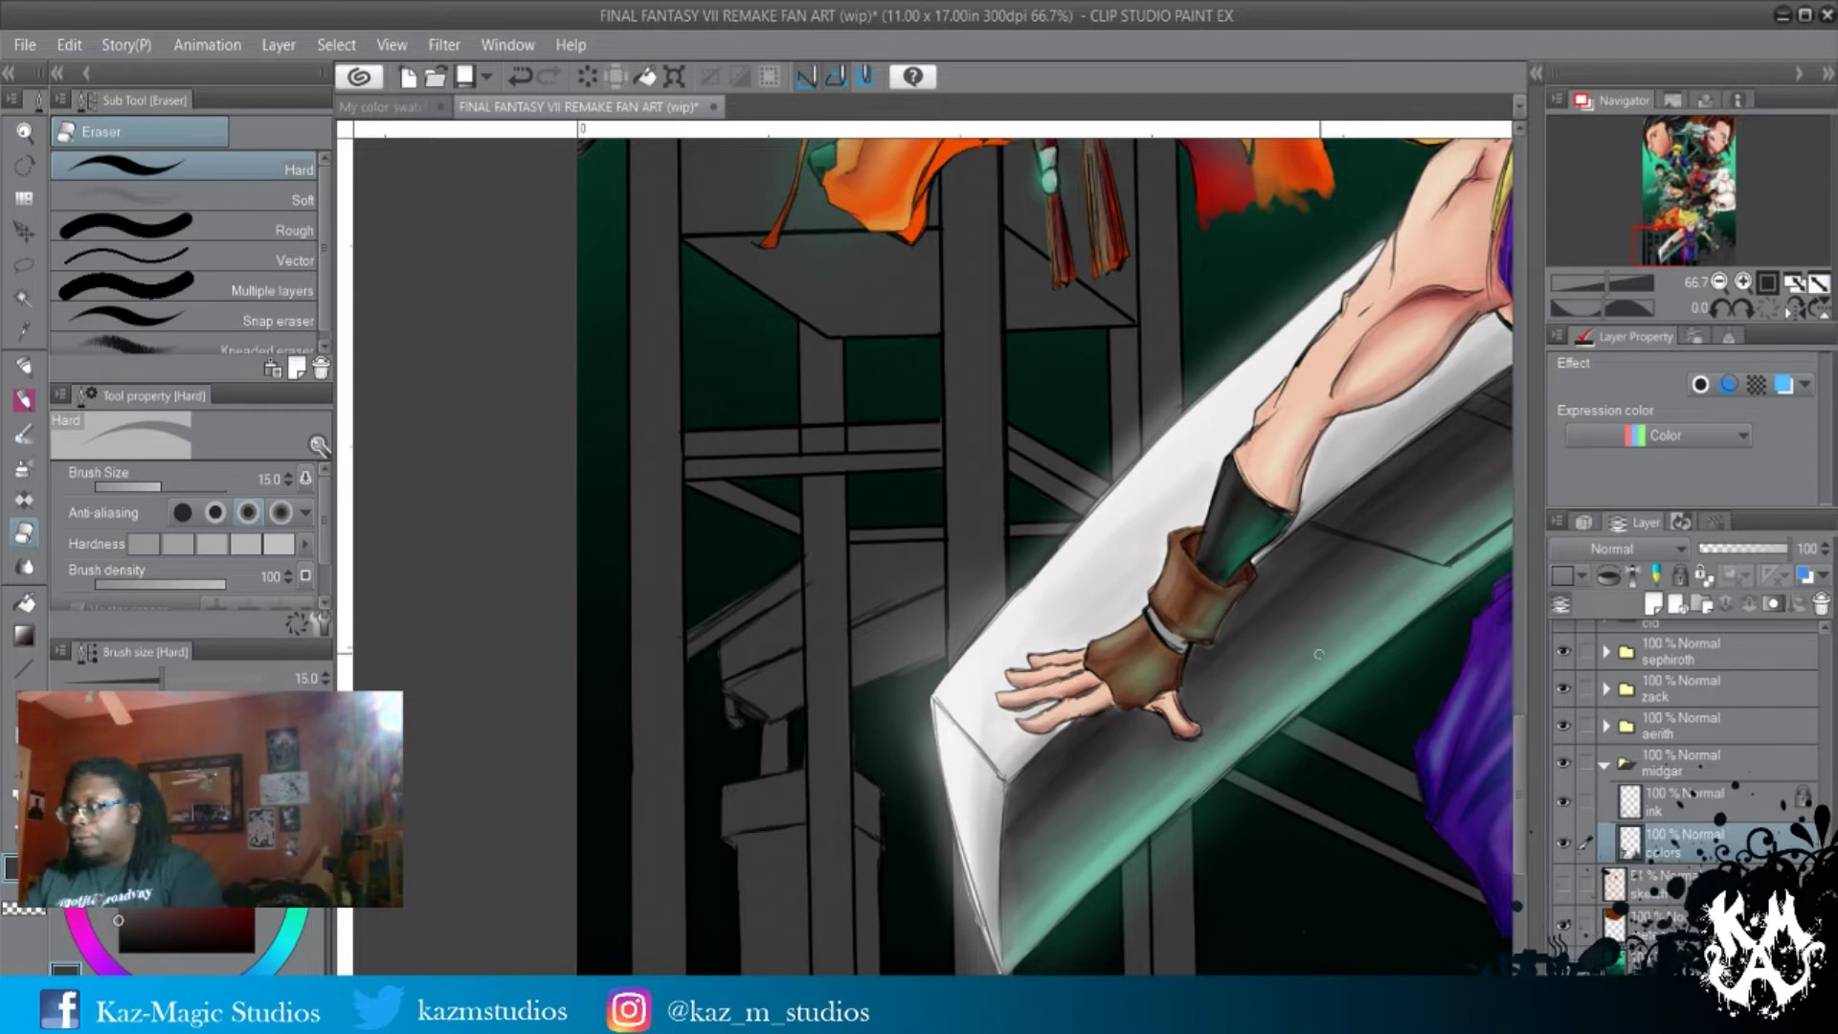
left_click_drag(1318, 653, 827, 651)
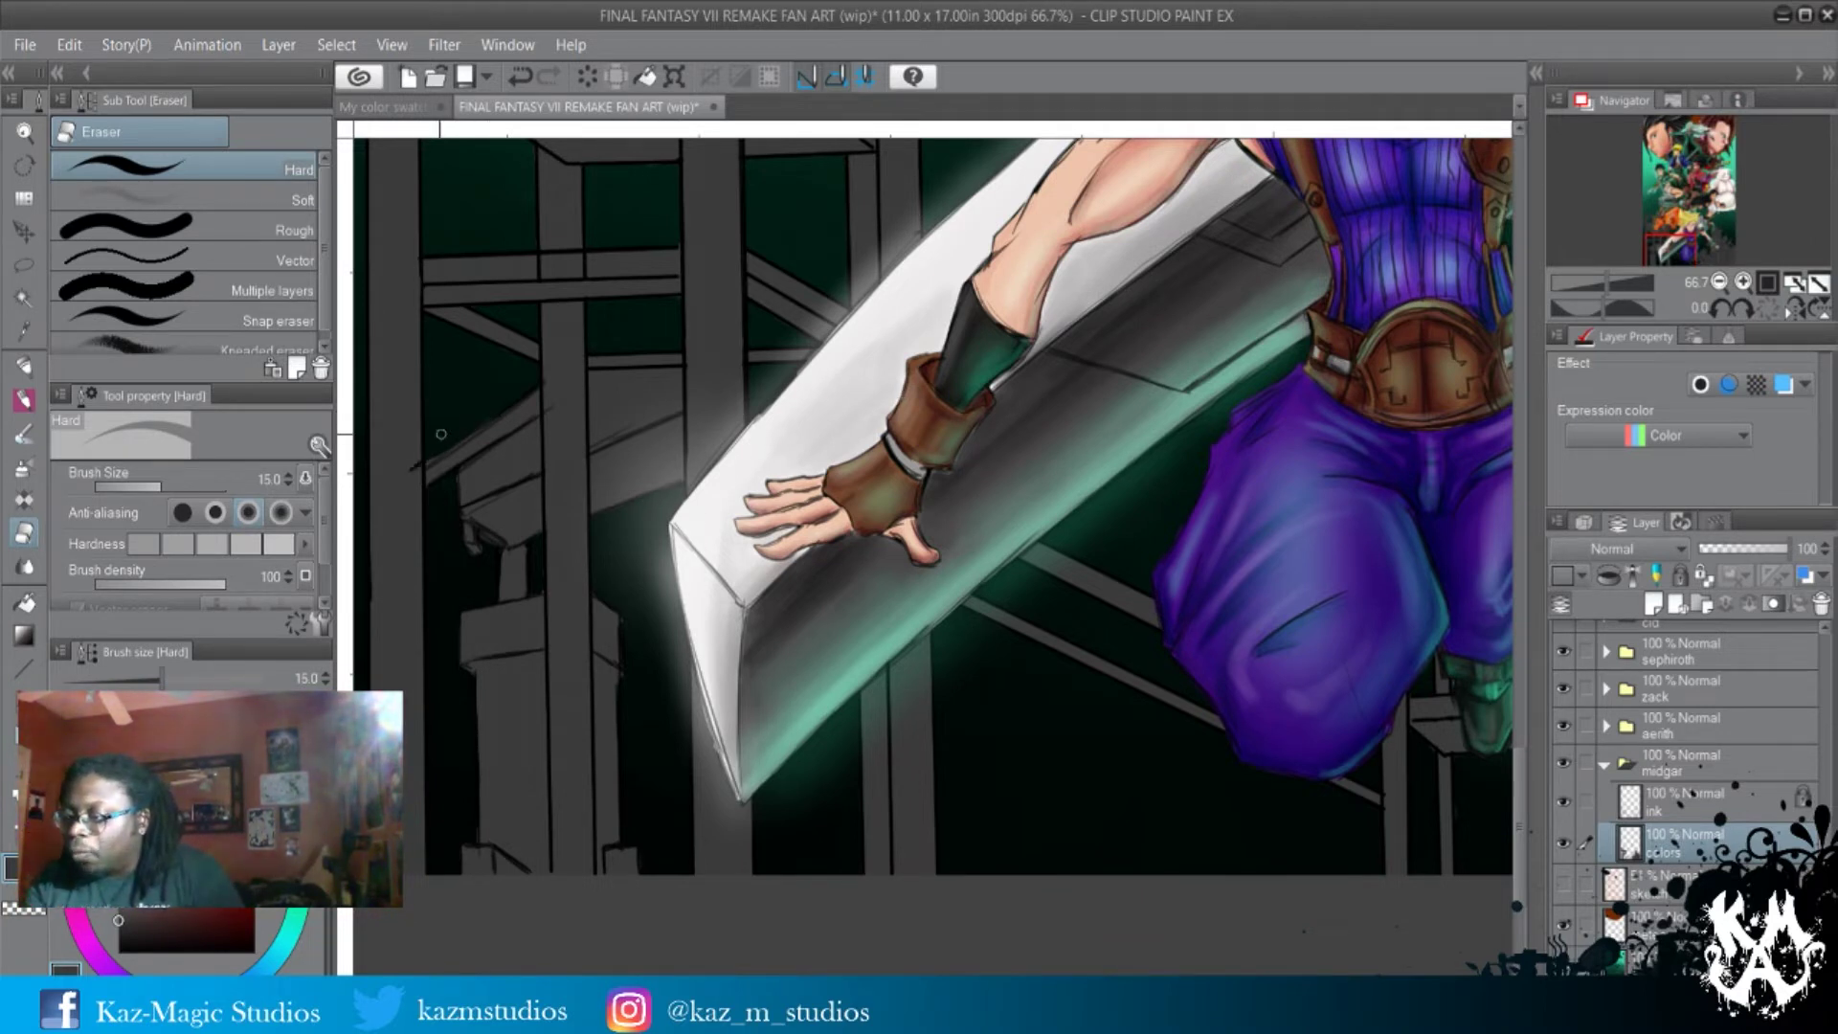
key("ctrl+z")
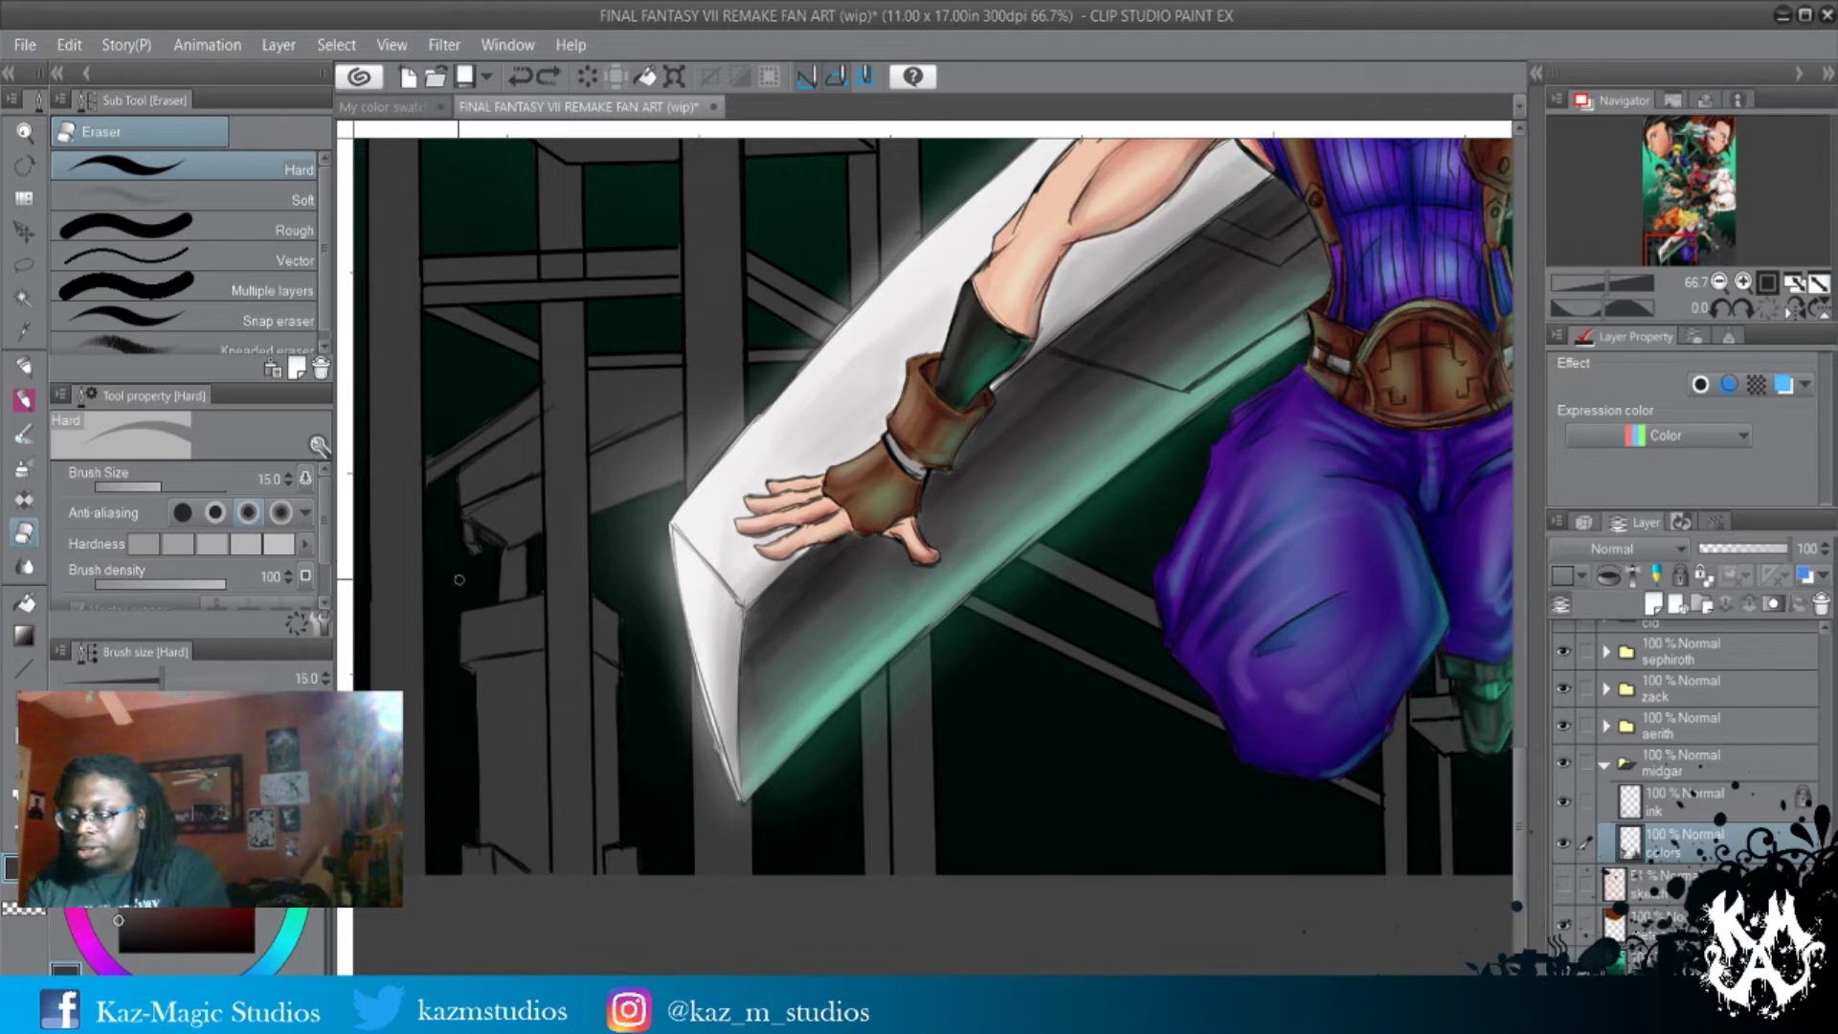
key("ctrl+y")
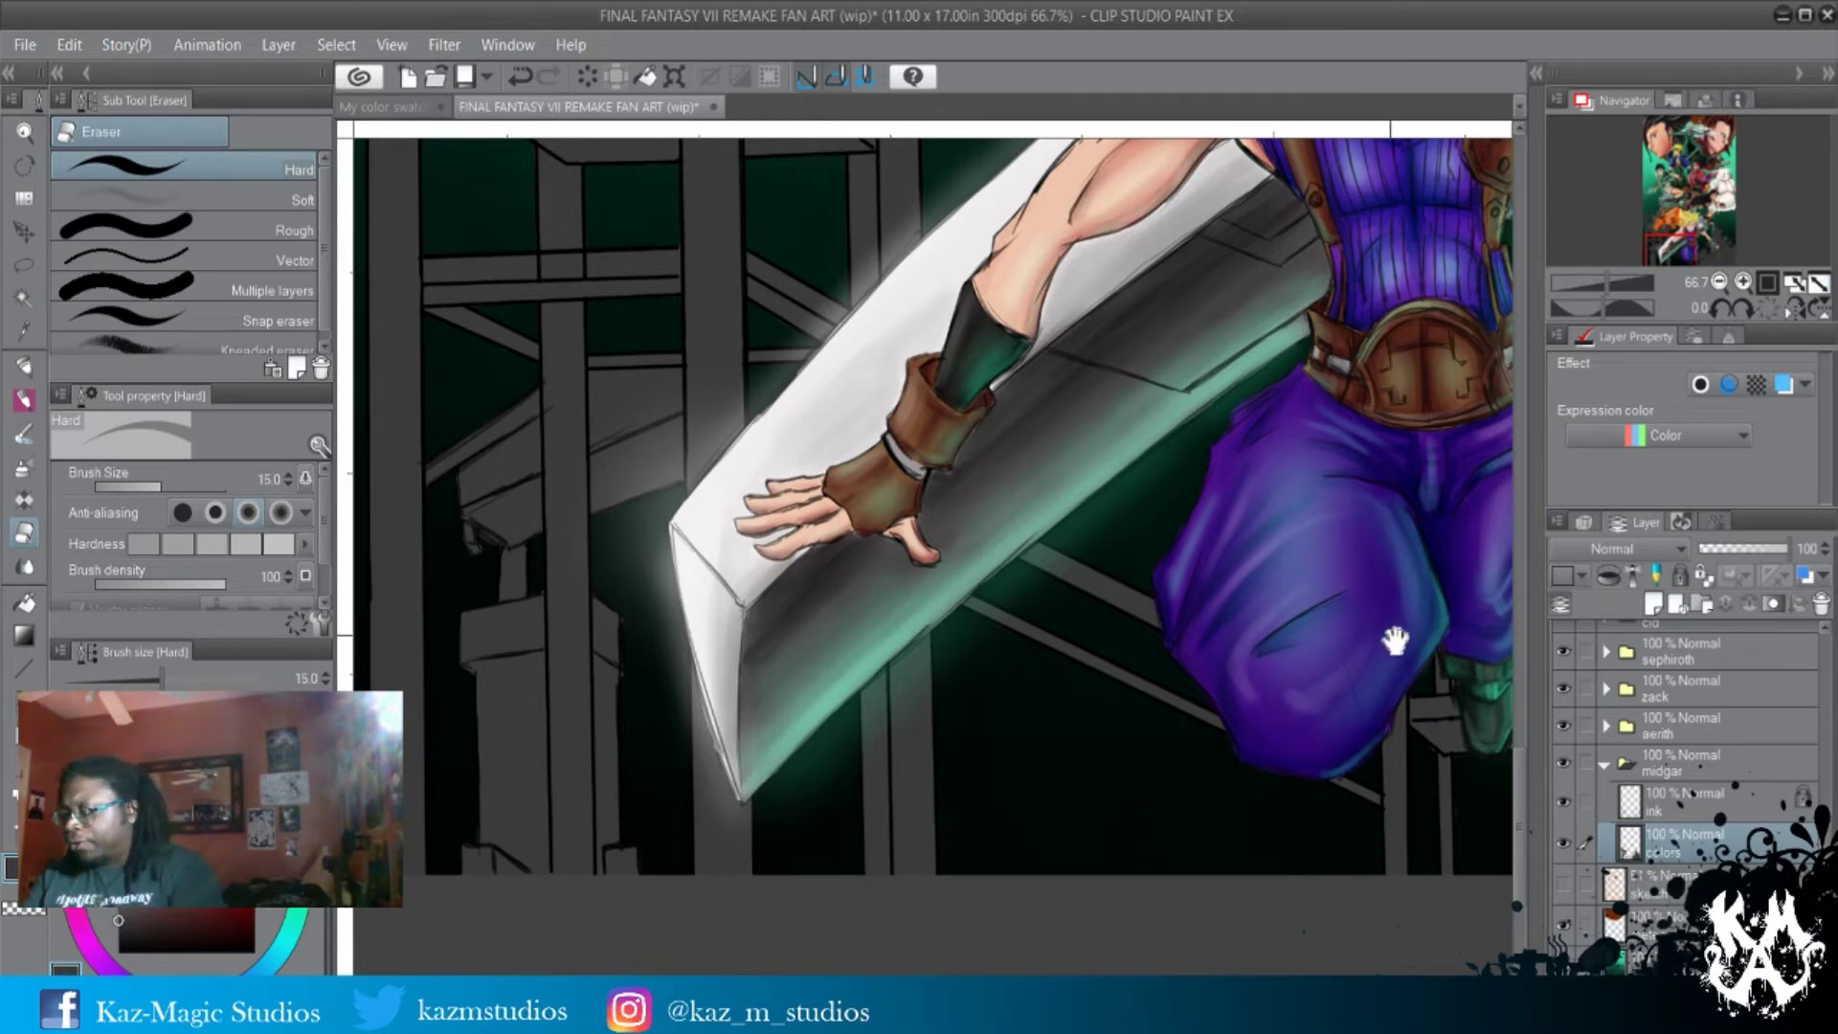
Sample a light blue from the color swatch document and dab it onto the ruined tower with the Marker pen.
left_click_drag(1395, 635, 1141, 774)
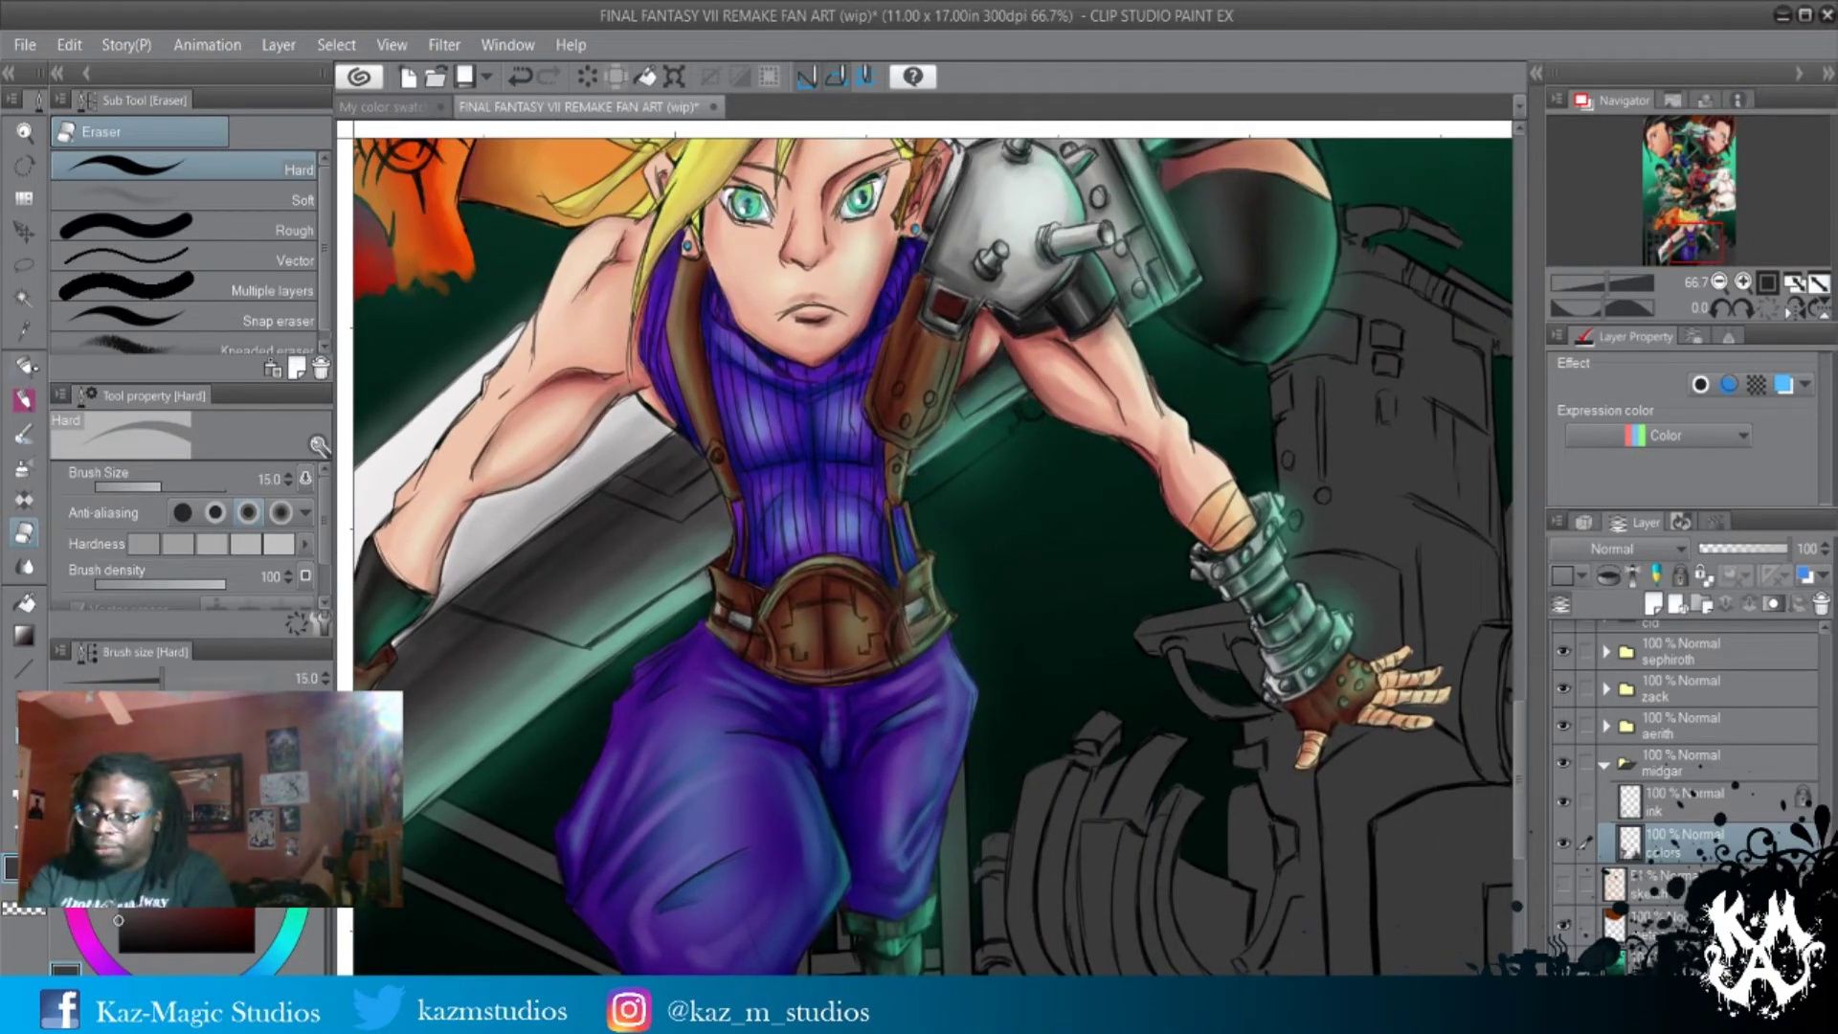
key("p")
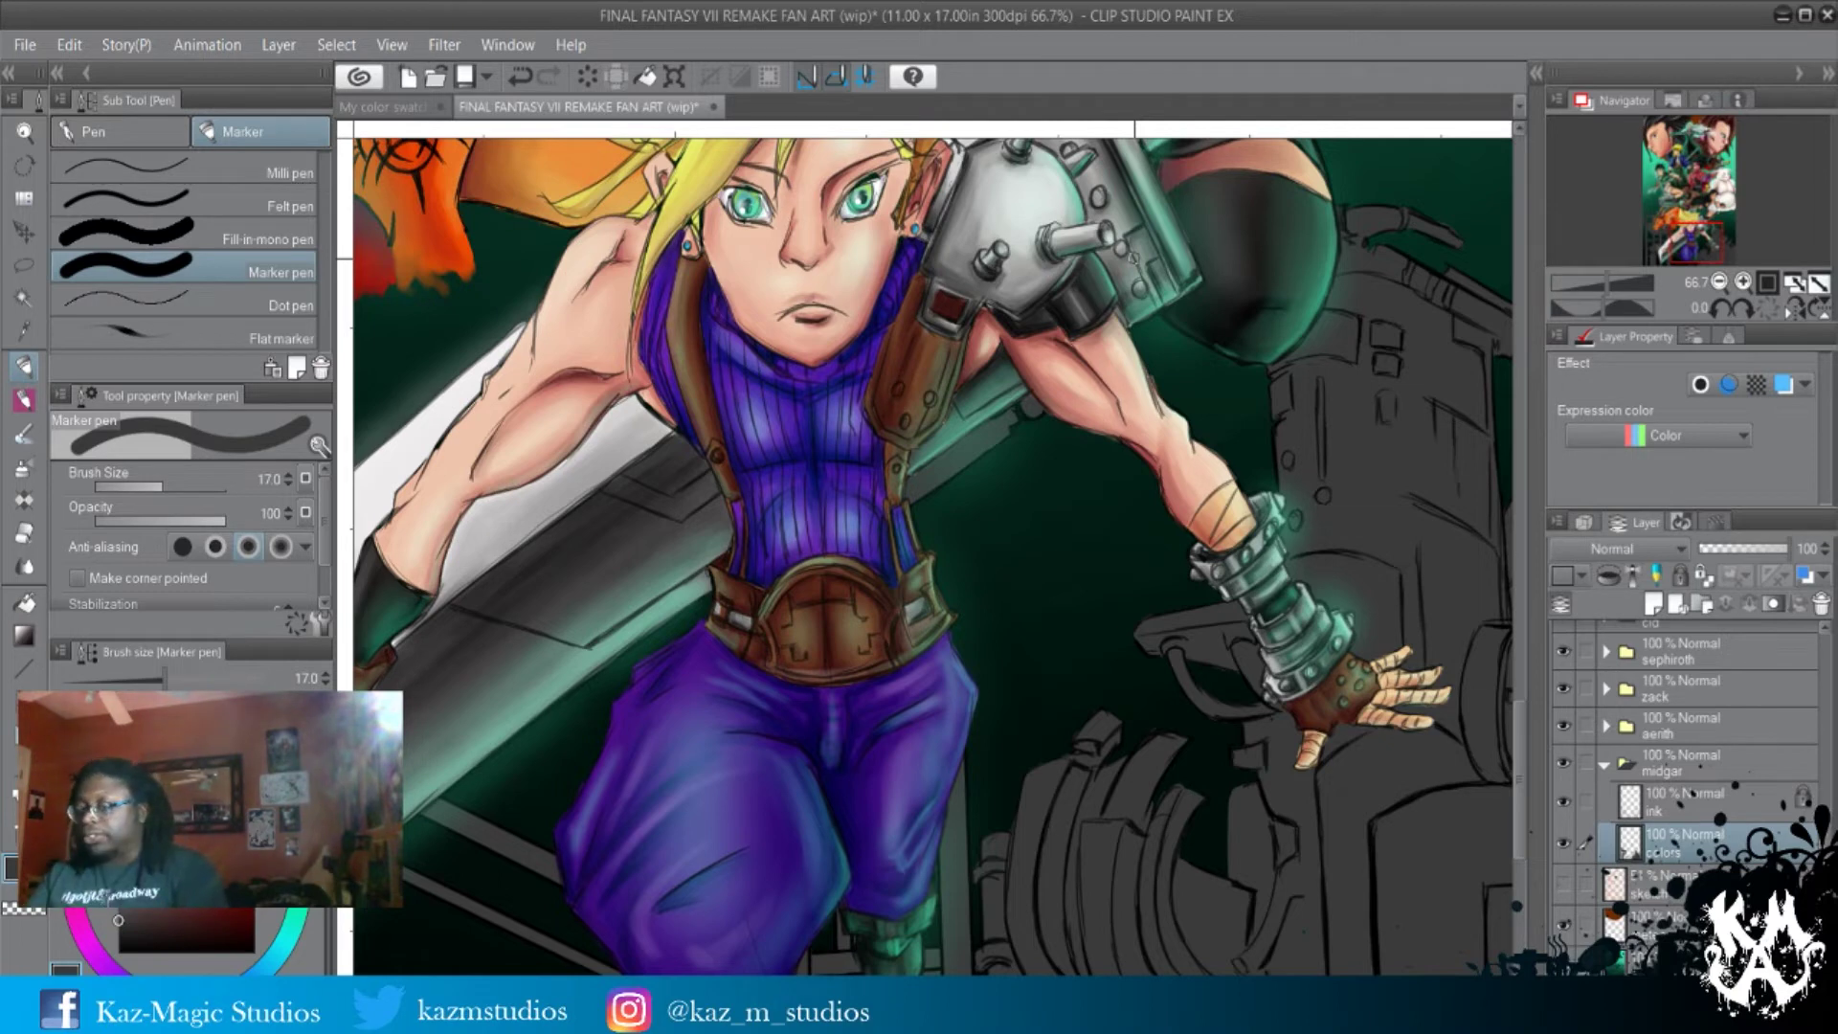
mouse_move(1124, 637)
left_mouse_down()
mouse_move(1156, 623)
mouse_move(1197, 644)
mouse_move(1078, 583)
mouse_move(1020, 646)
mouse_move(1320, 750)
mouse_move(1223, 833)
mouse_move(1244, 882)
mouse_move(1232, 753)
mouse_move(1081, 631)
left_mouse_up()
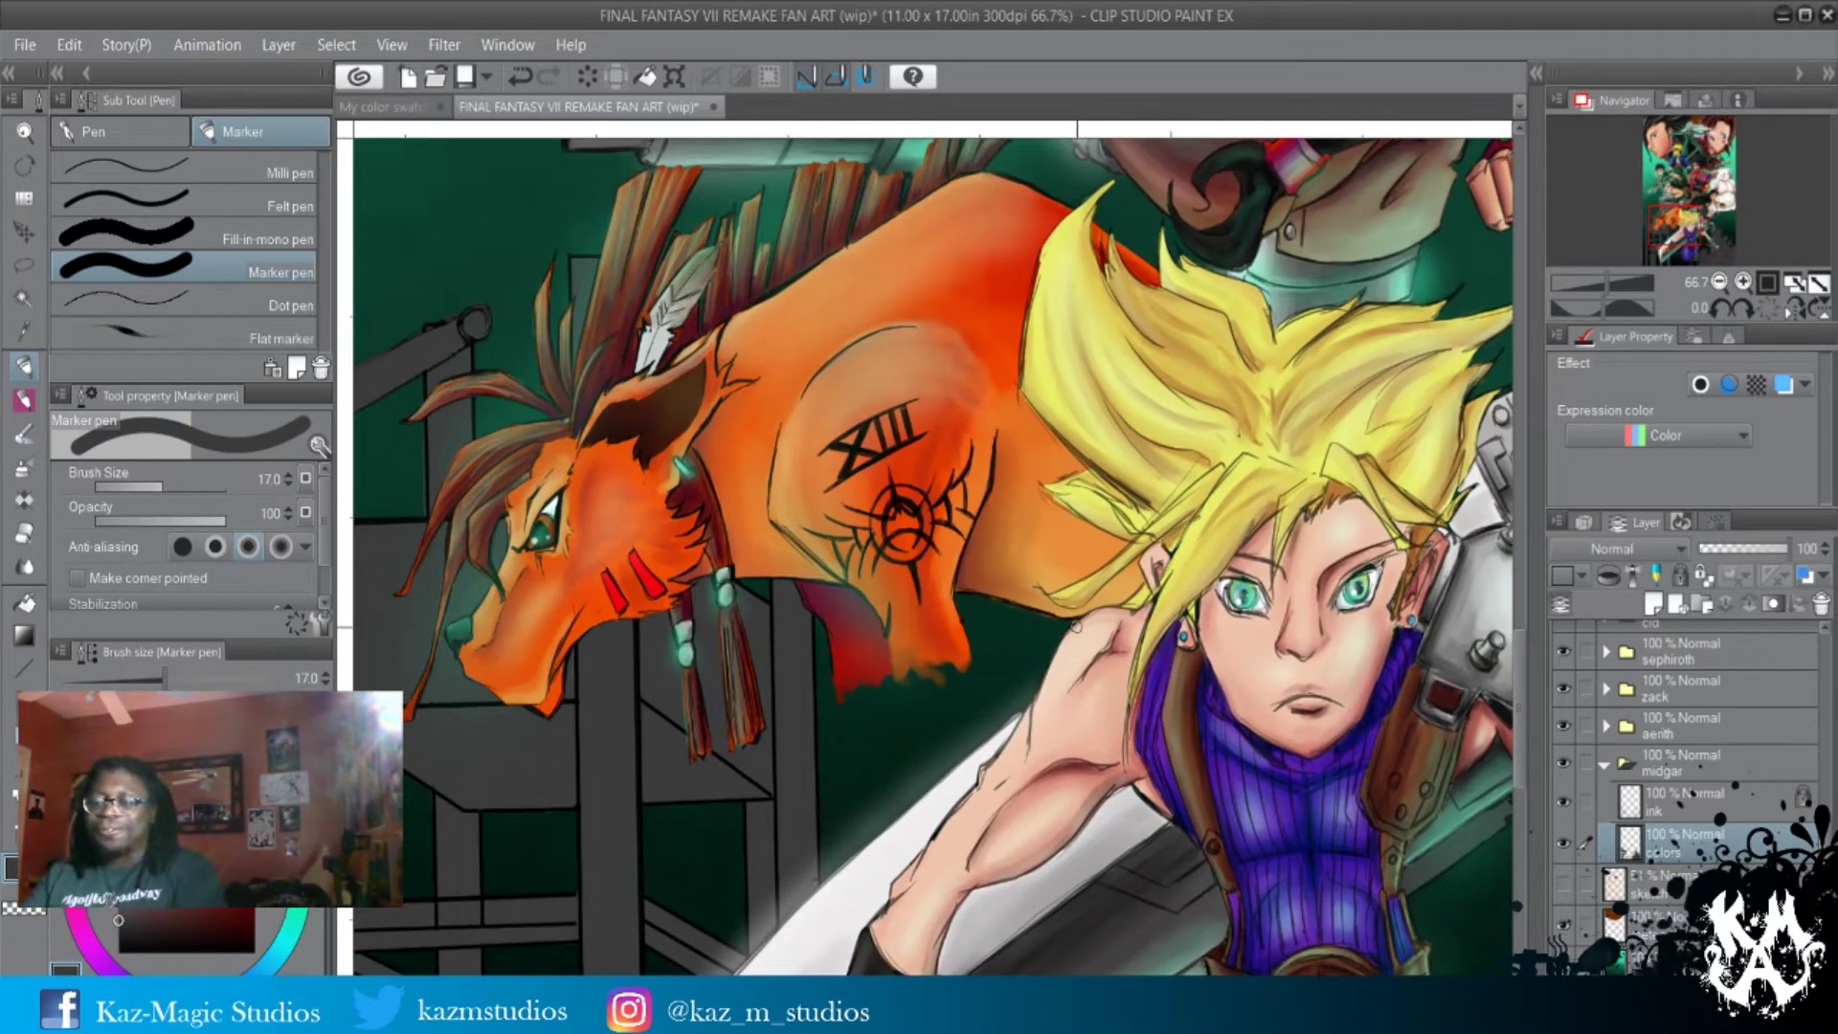
left_click_drag(1282, 564, 899, 364)
mouse_move(1263, 862)
left_mouse_down()
mouse_move(1211, 698)
mouse_move(1251, 508)
mouse_move(1050, 686)
mouse_move(1146, 673)
mouse_move(1190, 705)
mouse_move(1190, 578)
mouse_move(1197, 616)
mouse_move(1152, 549)
mouse_move(1290, 494)
left_mouse_up()
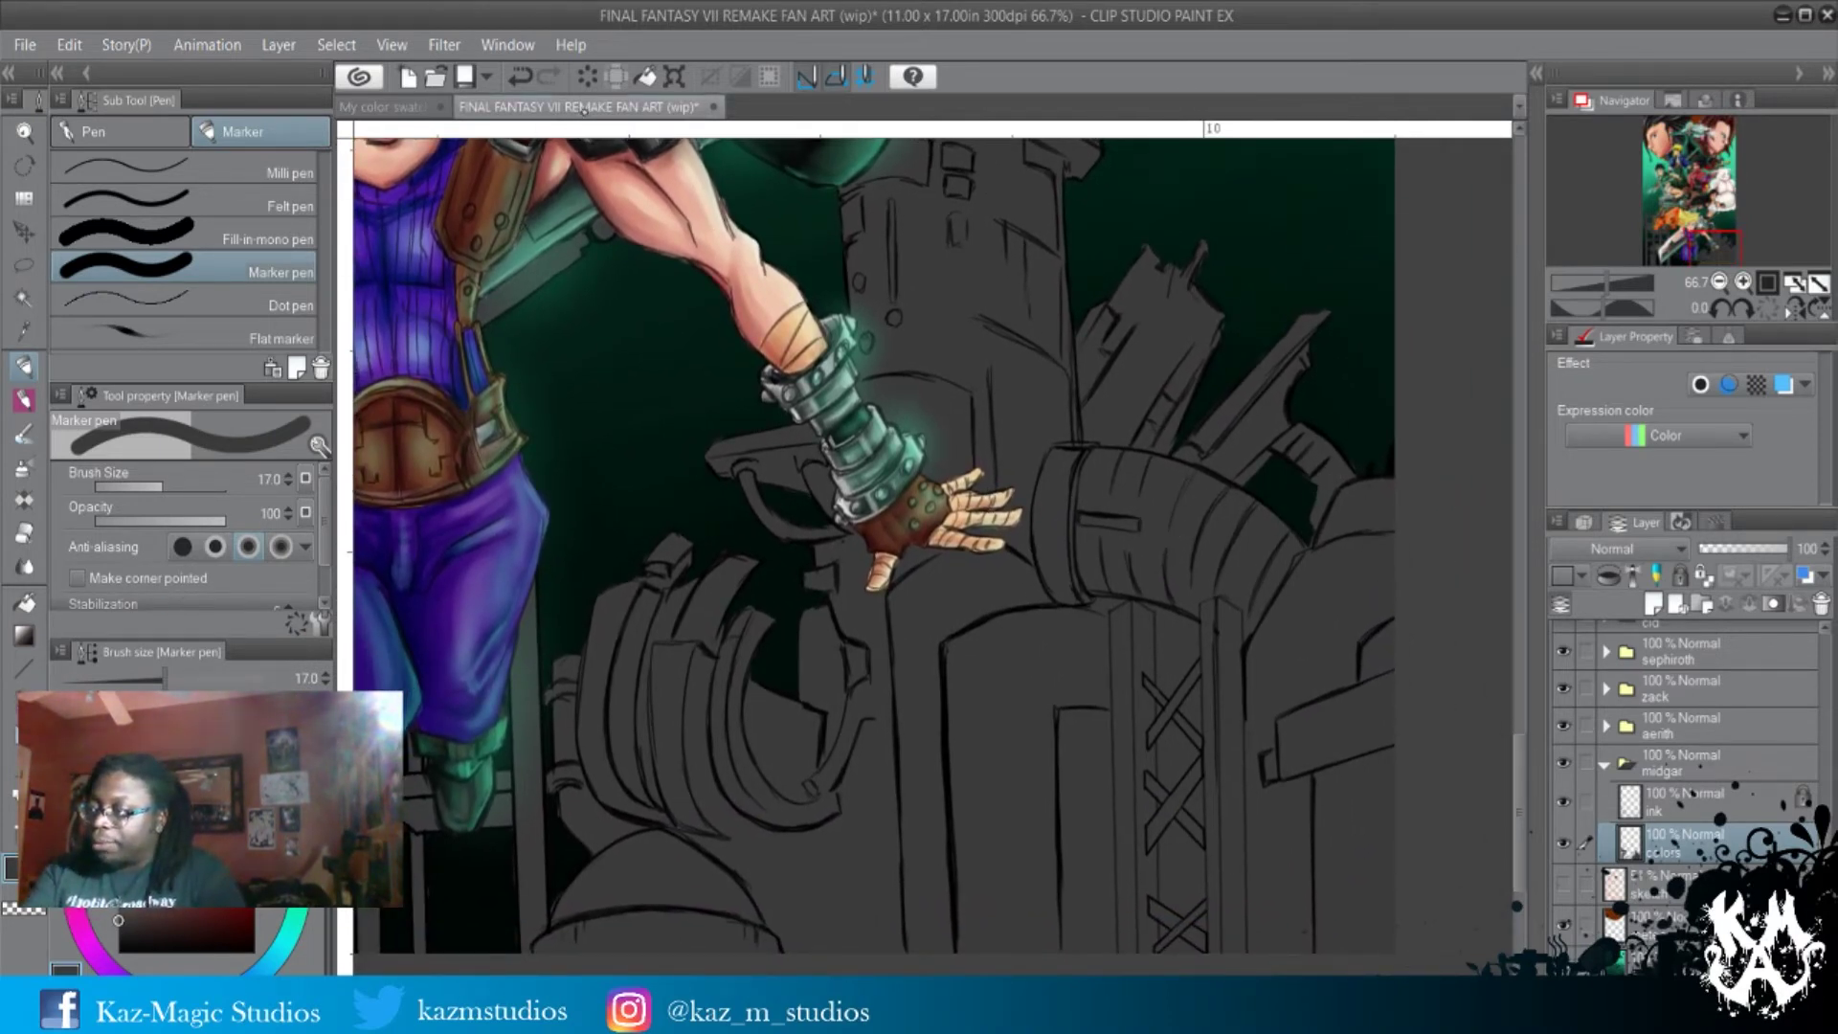
left_click(397, 107)
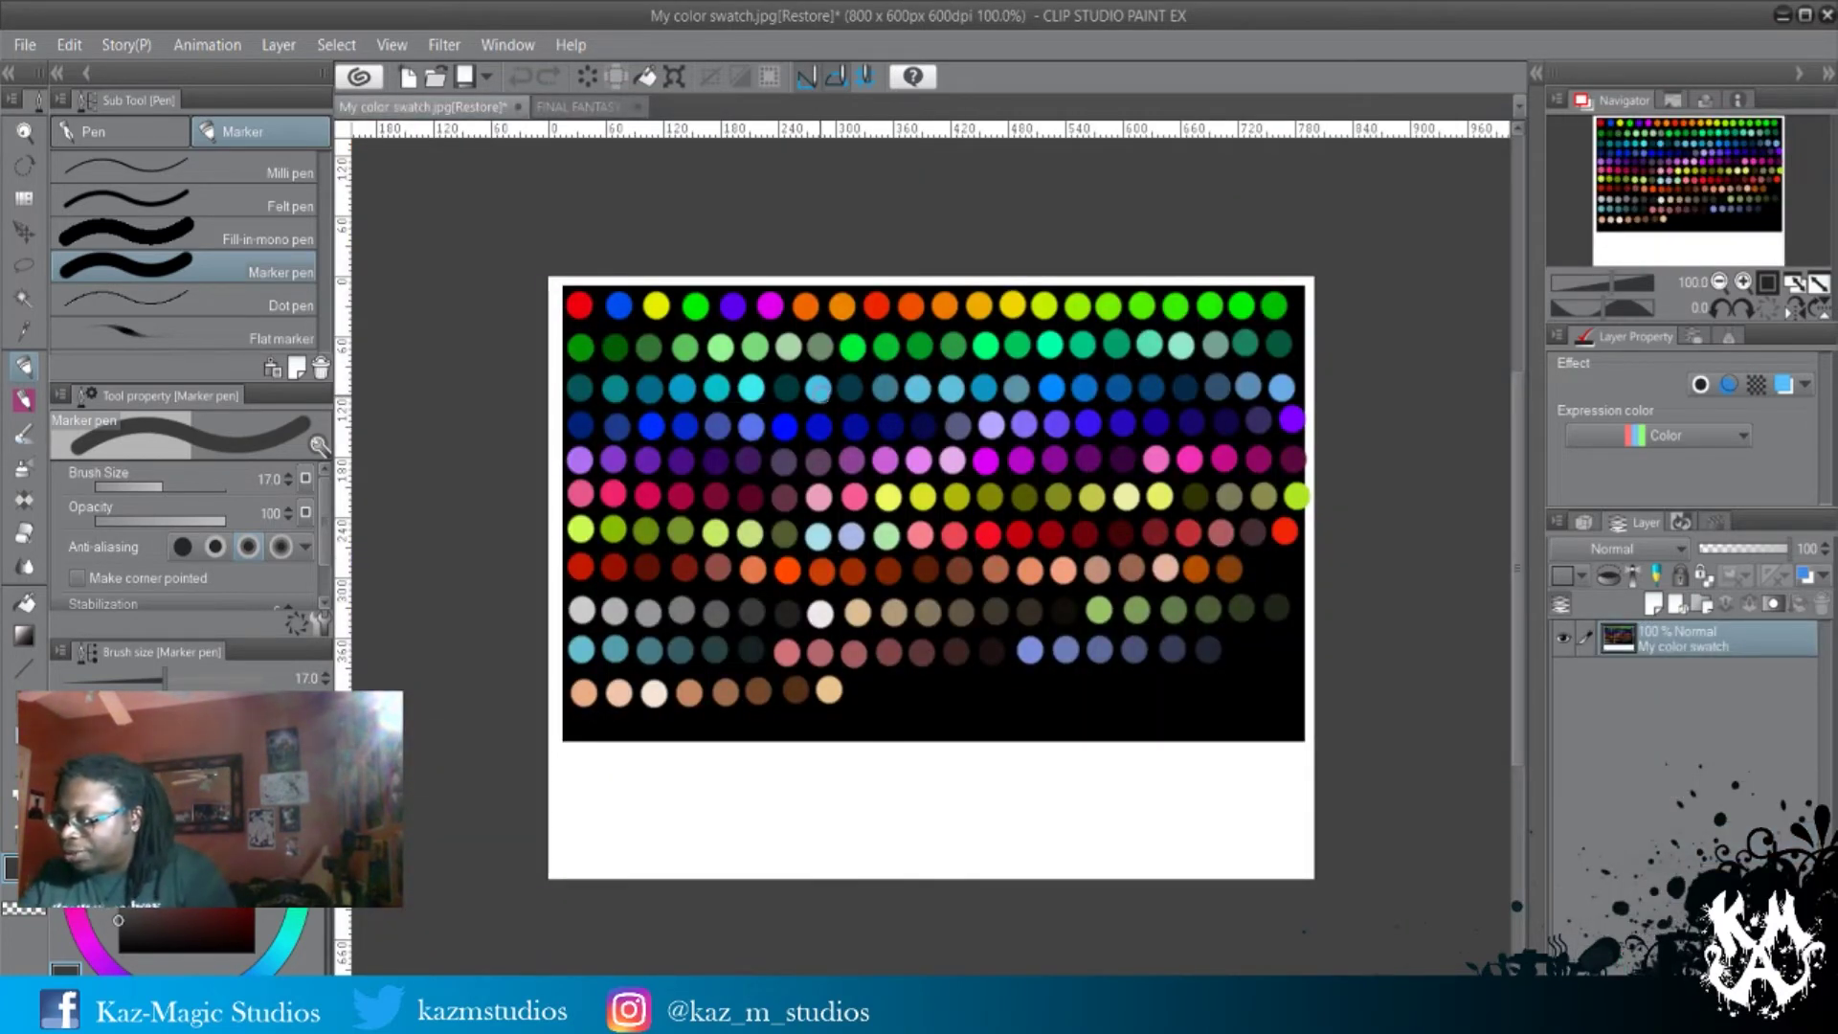
left_click(819, 389, "alt")
left_click(574, 108)
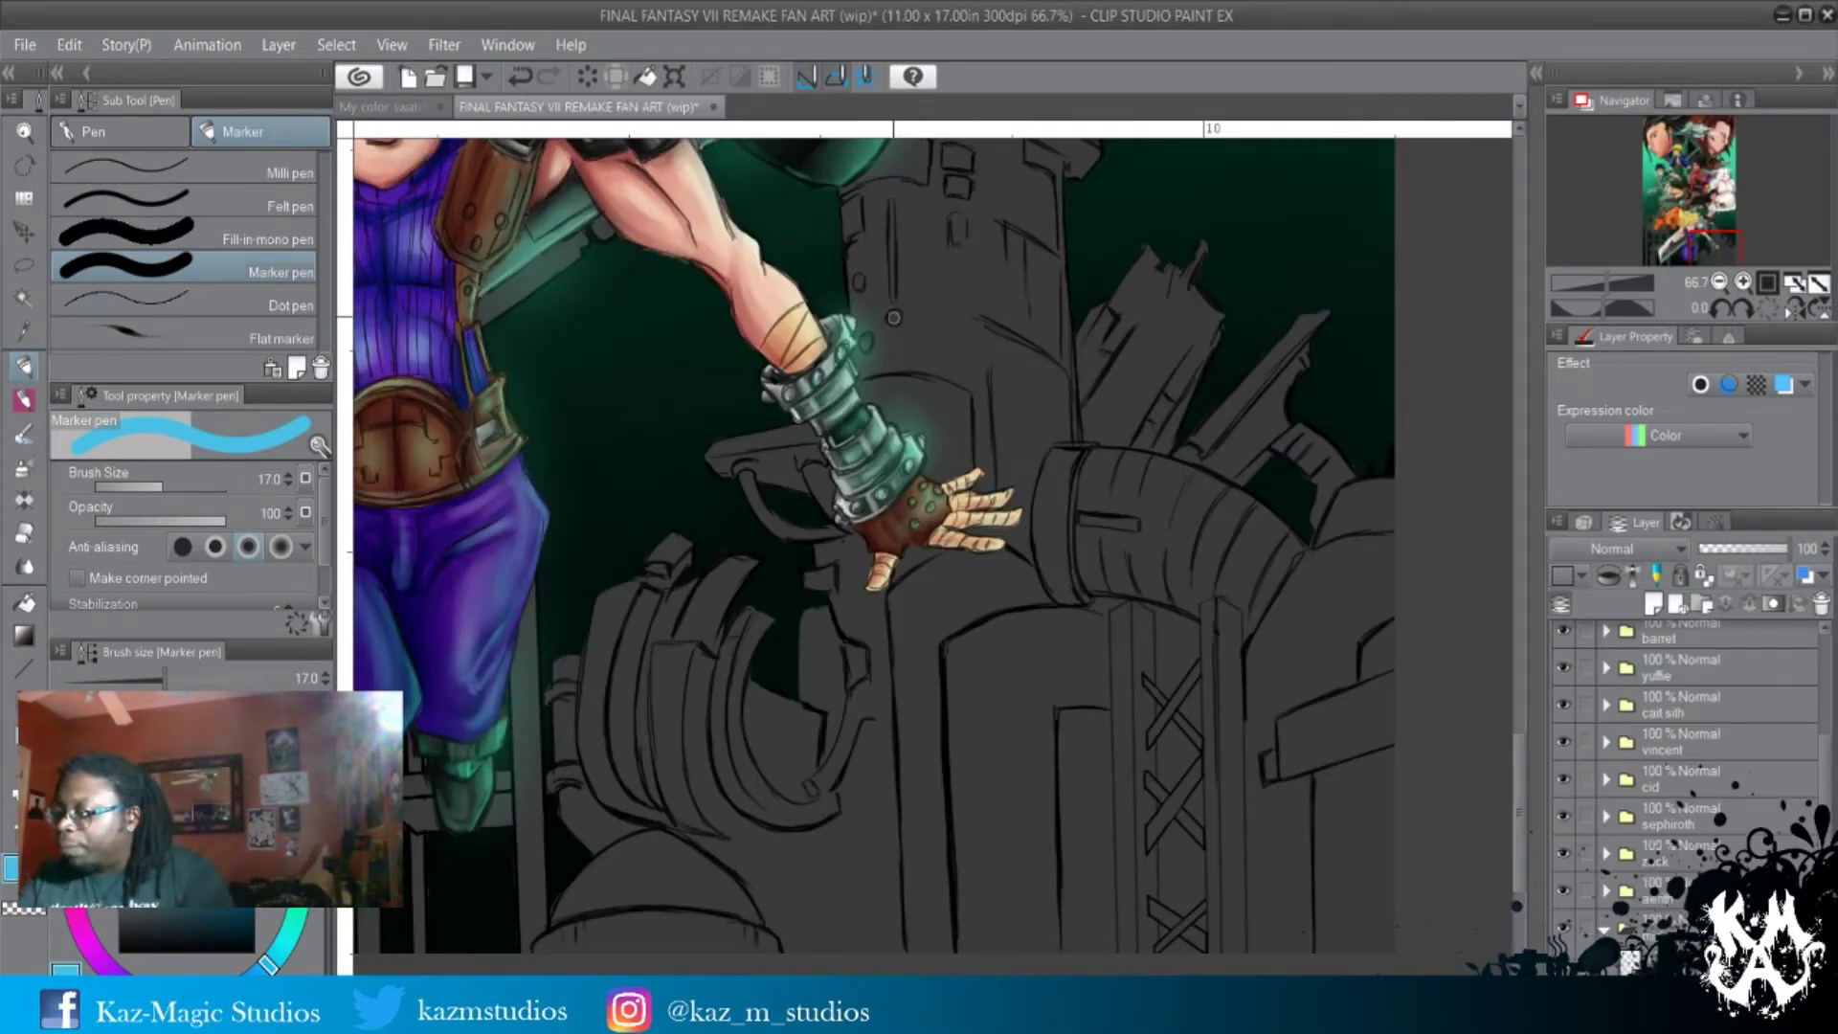
left_click(894, 316)
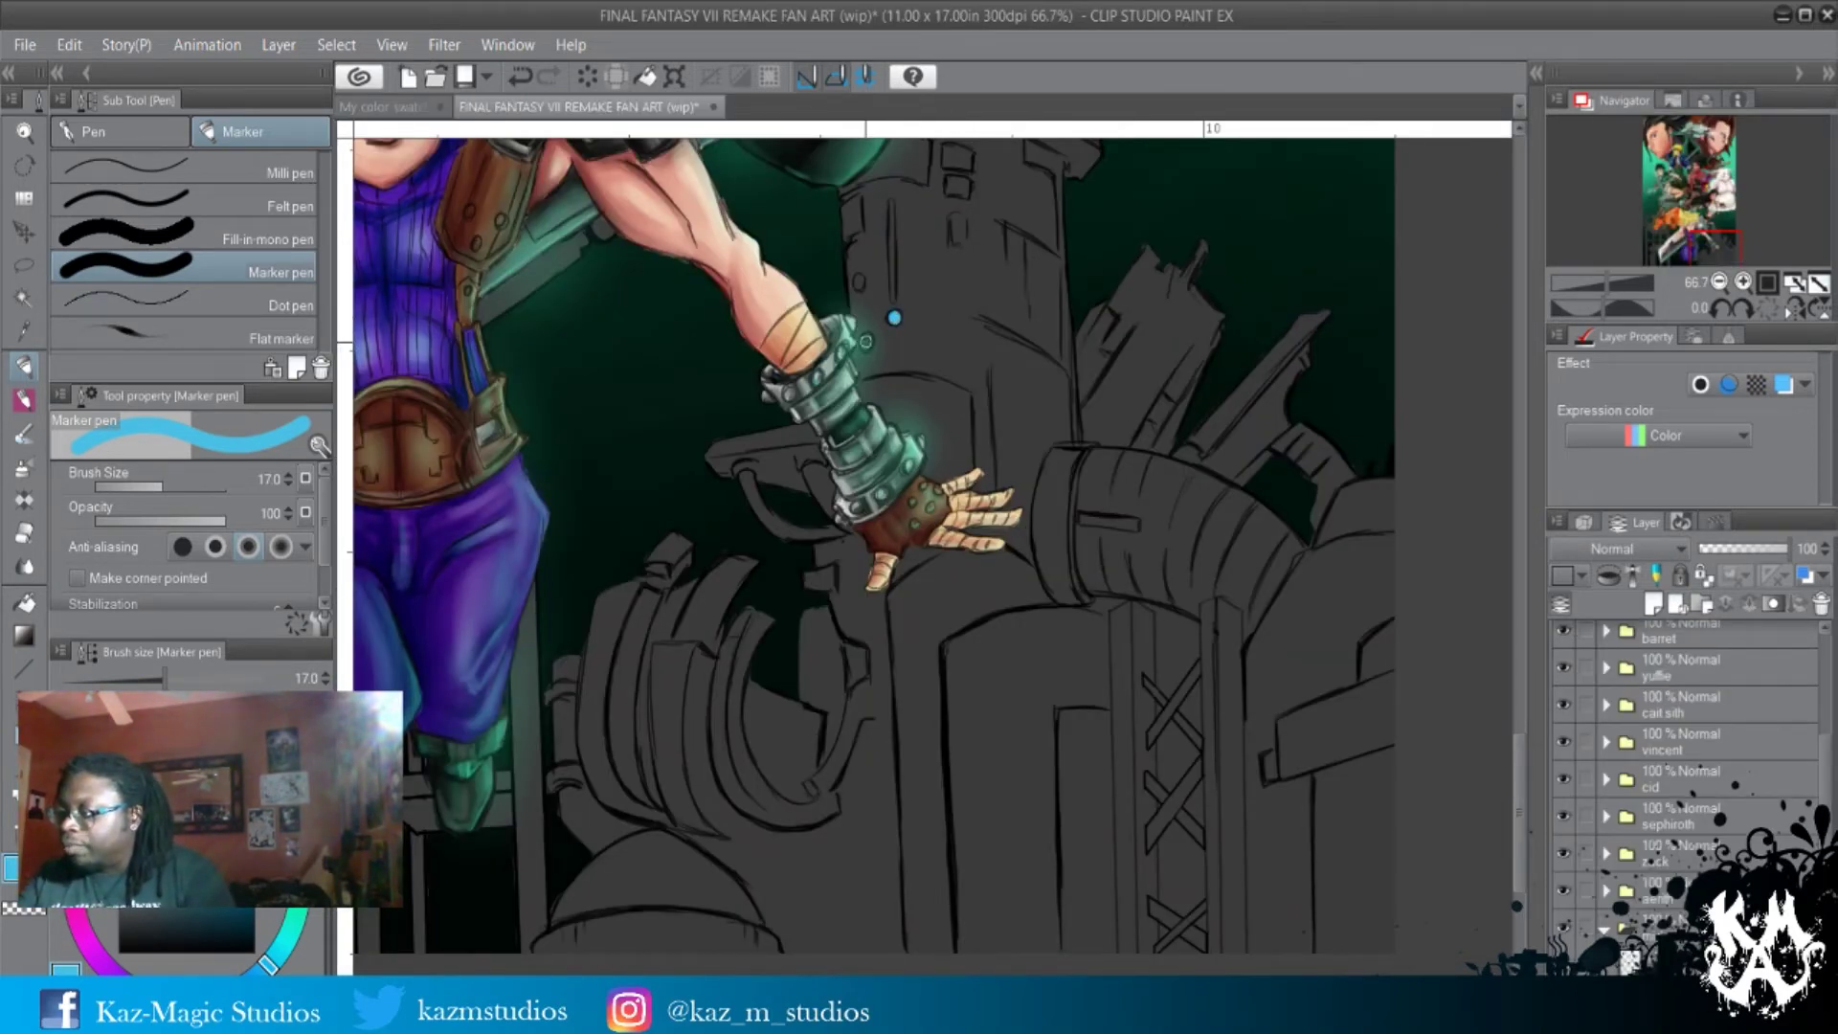
Paint light blue round lights beside the armored wrist and fill the large window near the ruined tower's top edge.
left_click(866, 342)
left_click(859, 282)
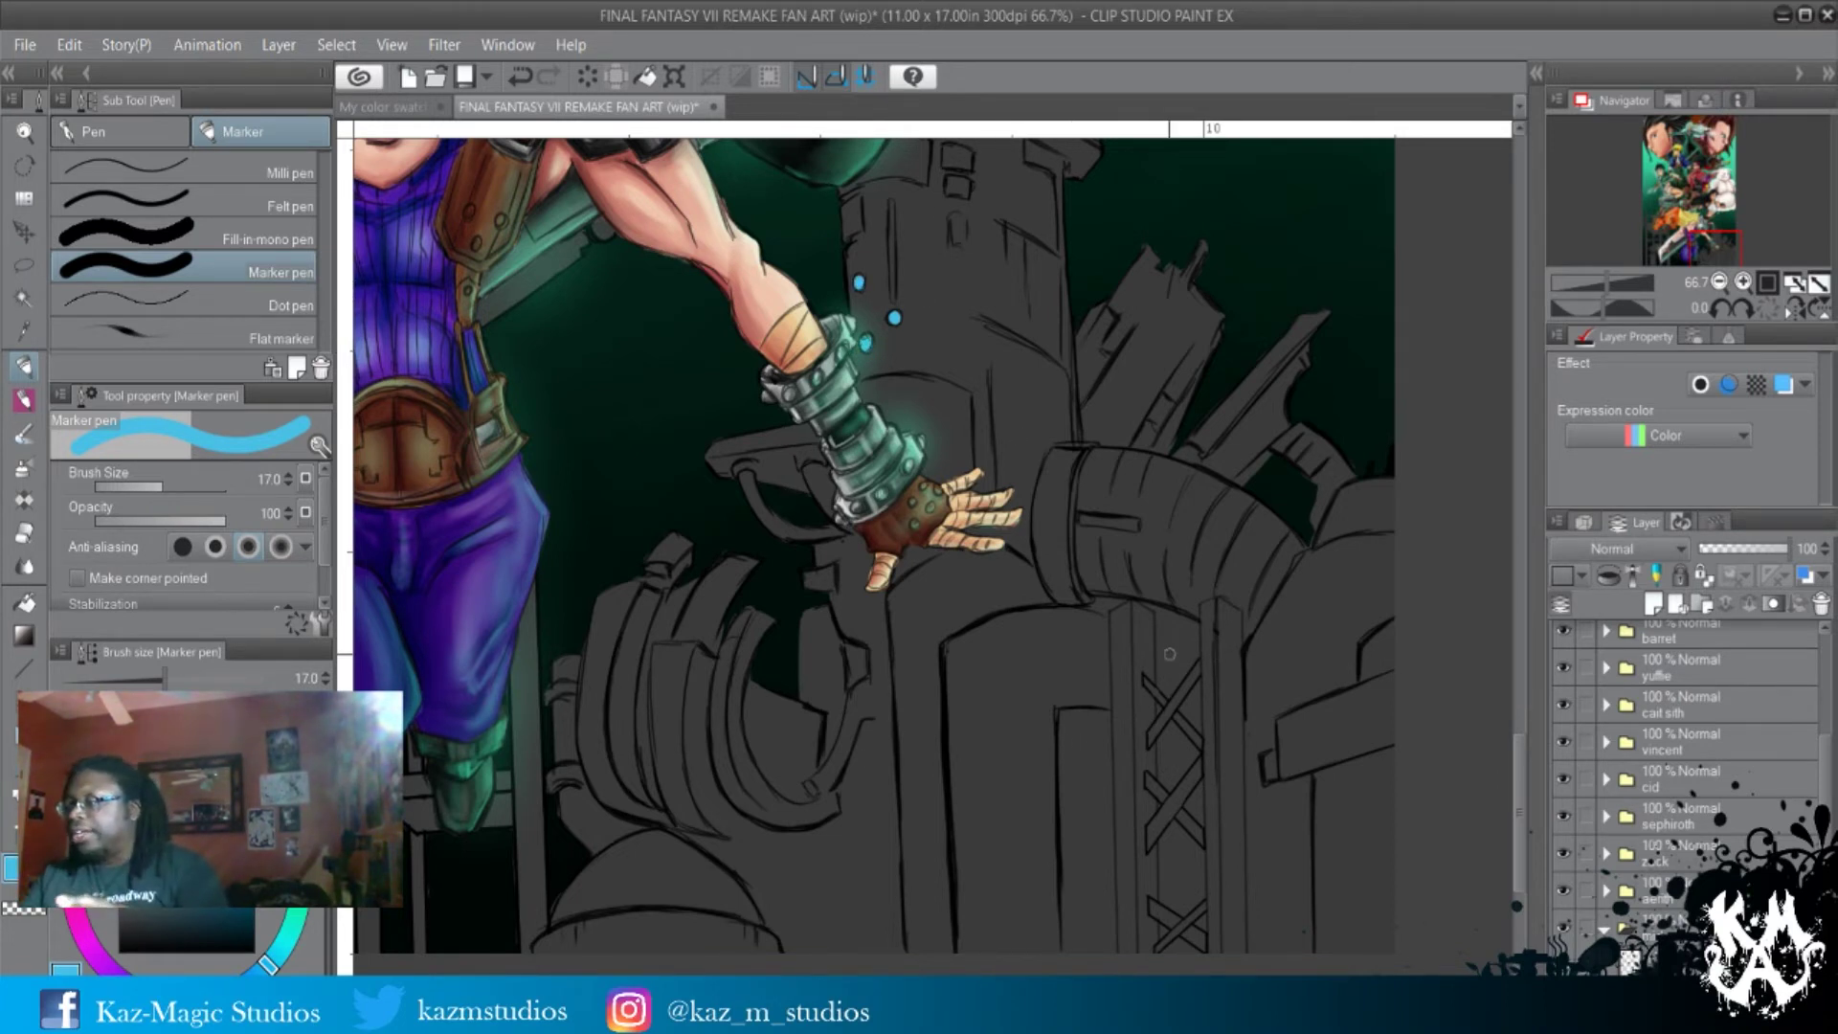
left_click_drag(1079, 521, 1050, 742)
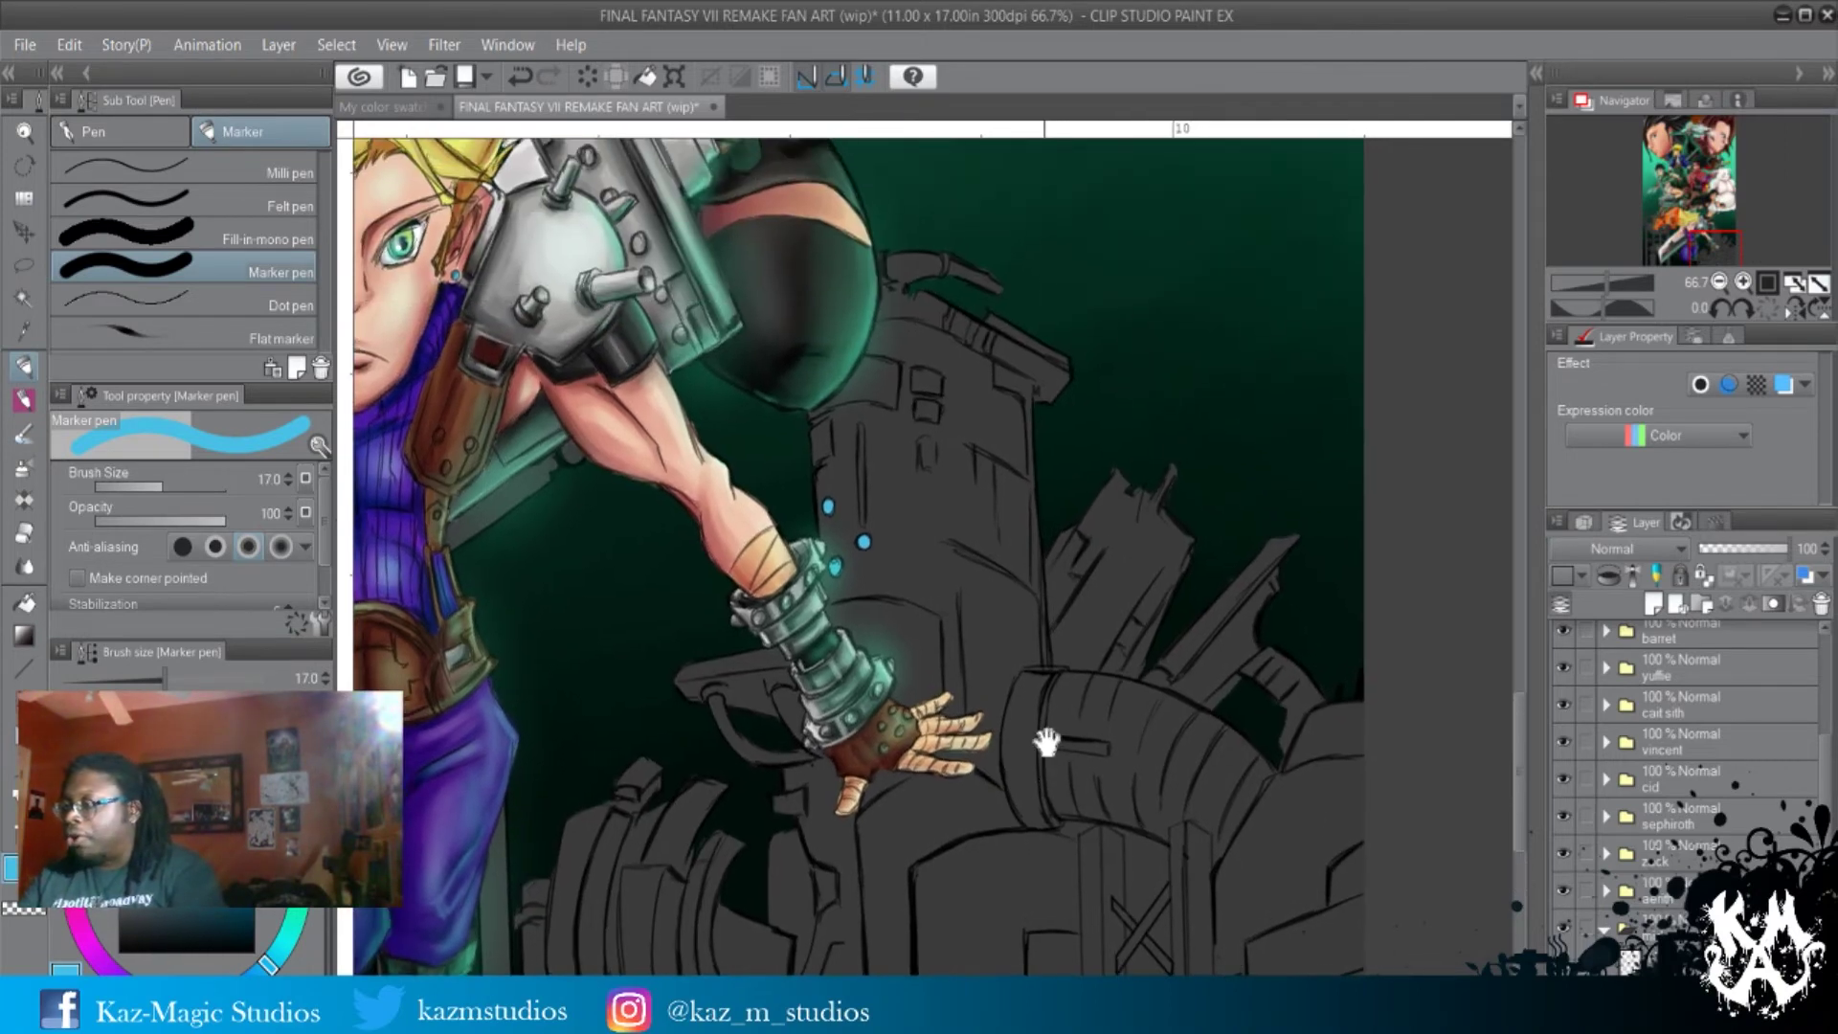
left_click(814, 411)
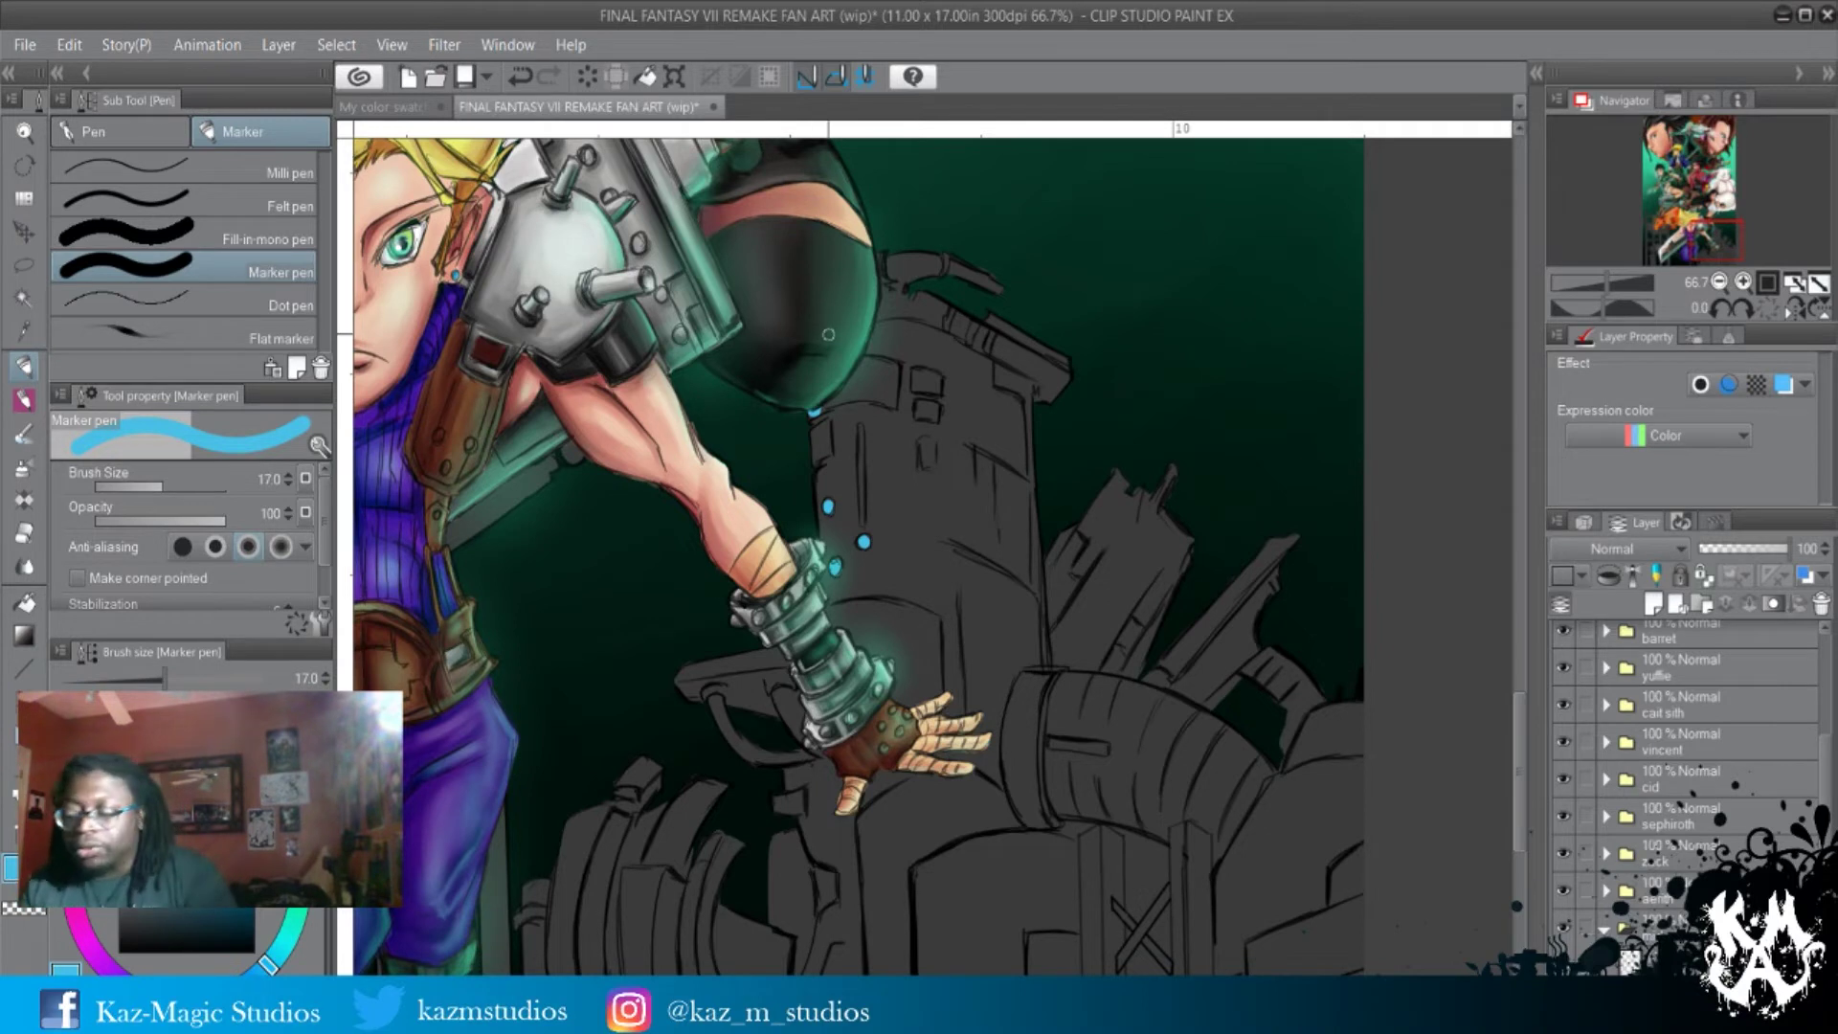
left_click_drag(825, 402, 848, 393)
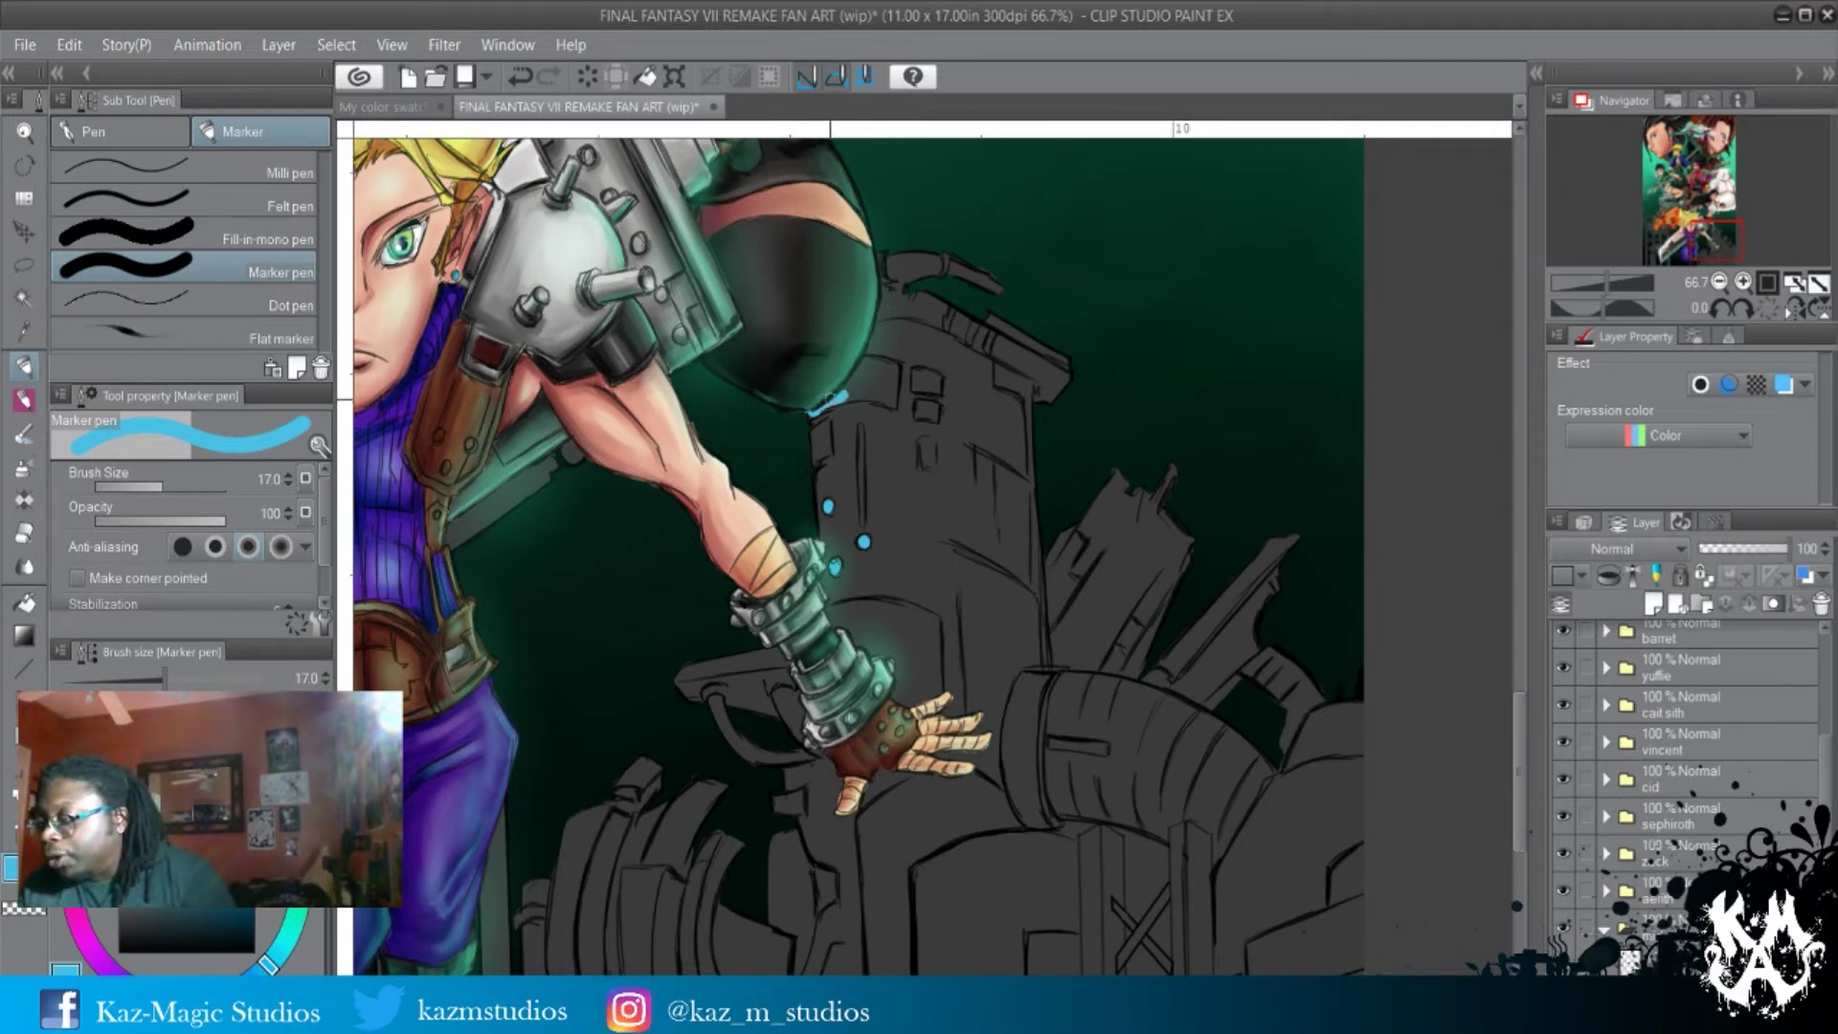
key("ctrl+z")
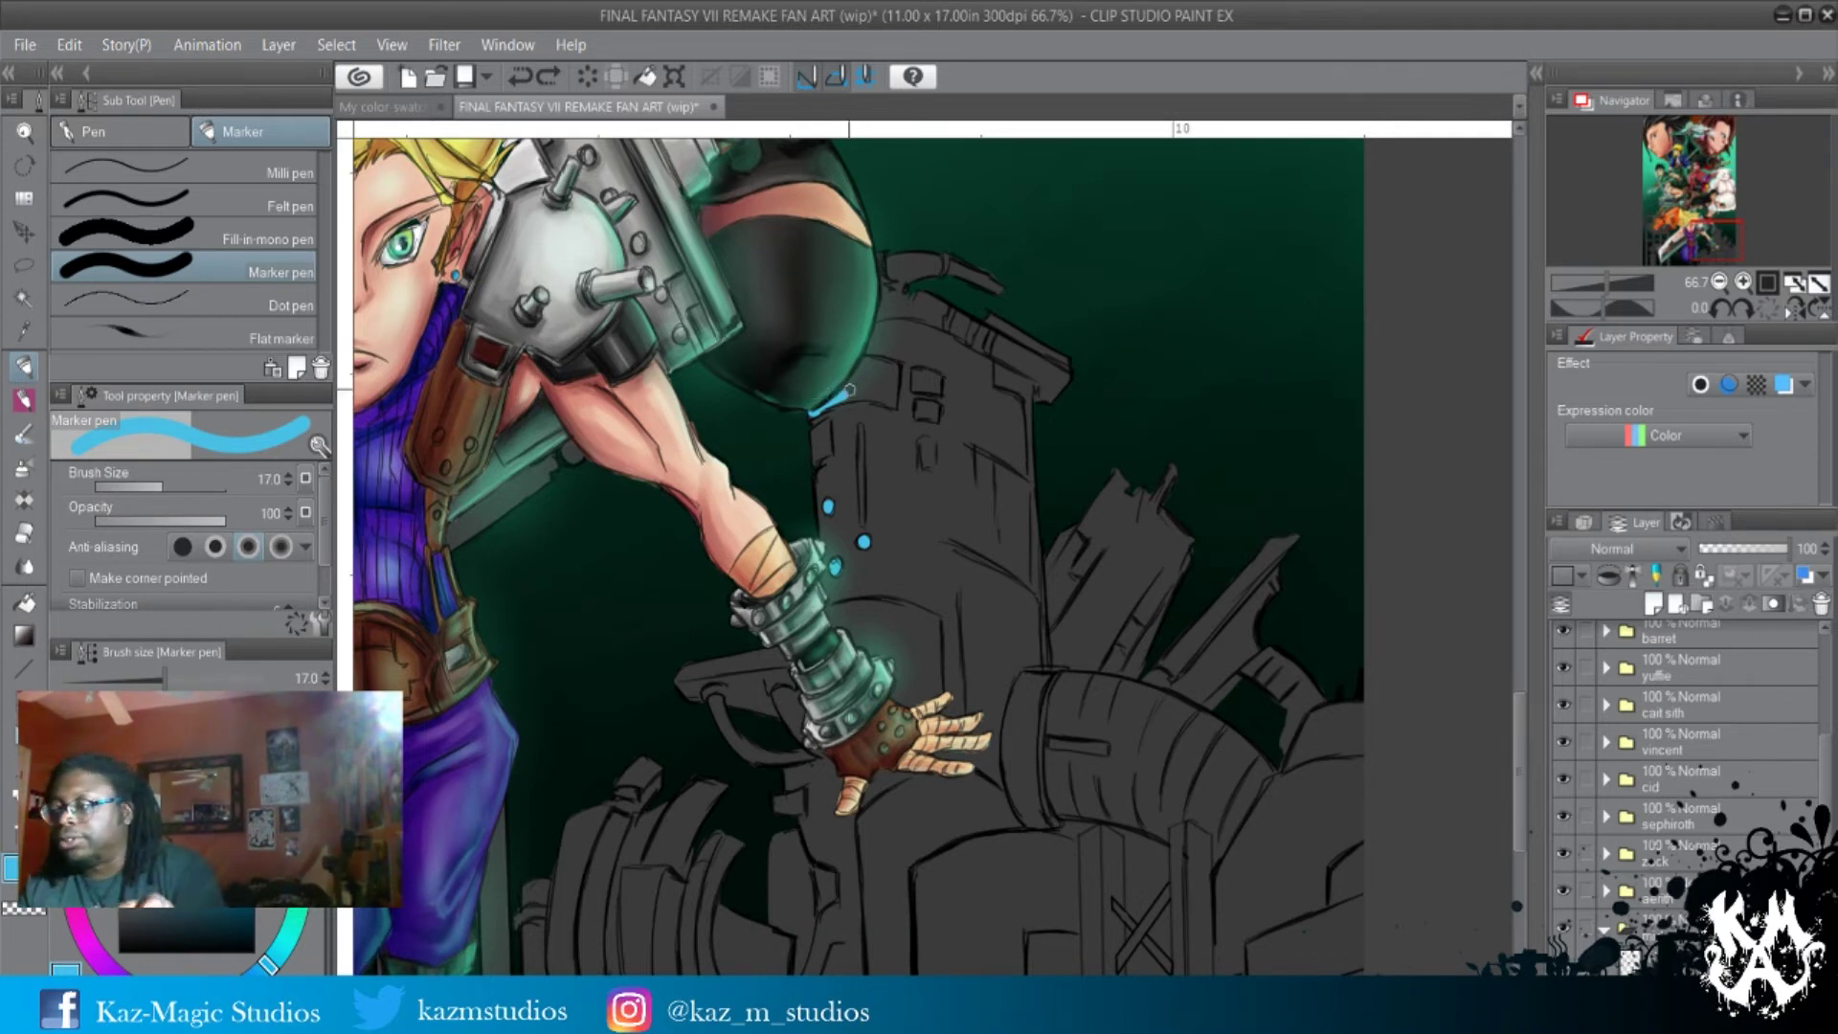
left_click_drag(837, 394, 884, 393)
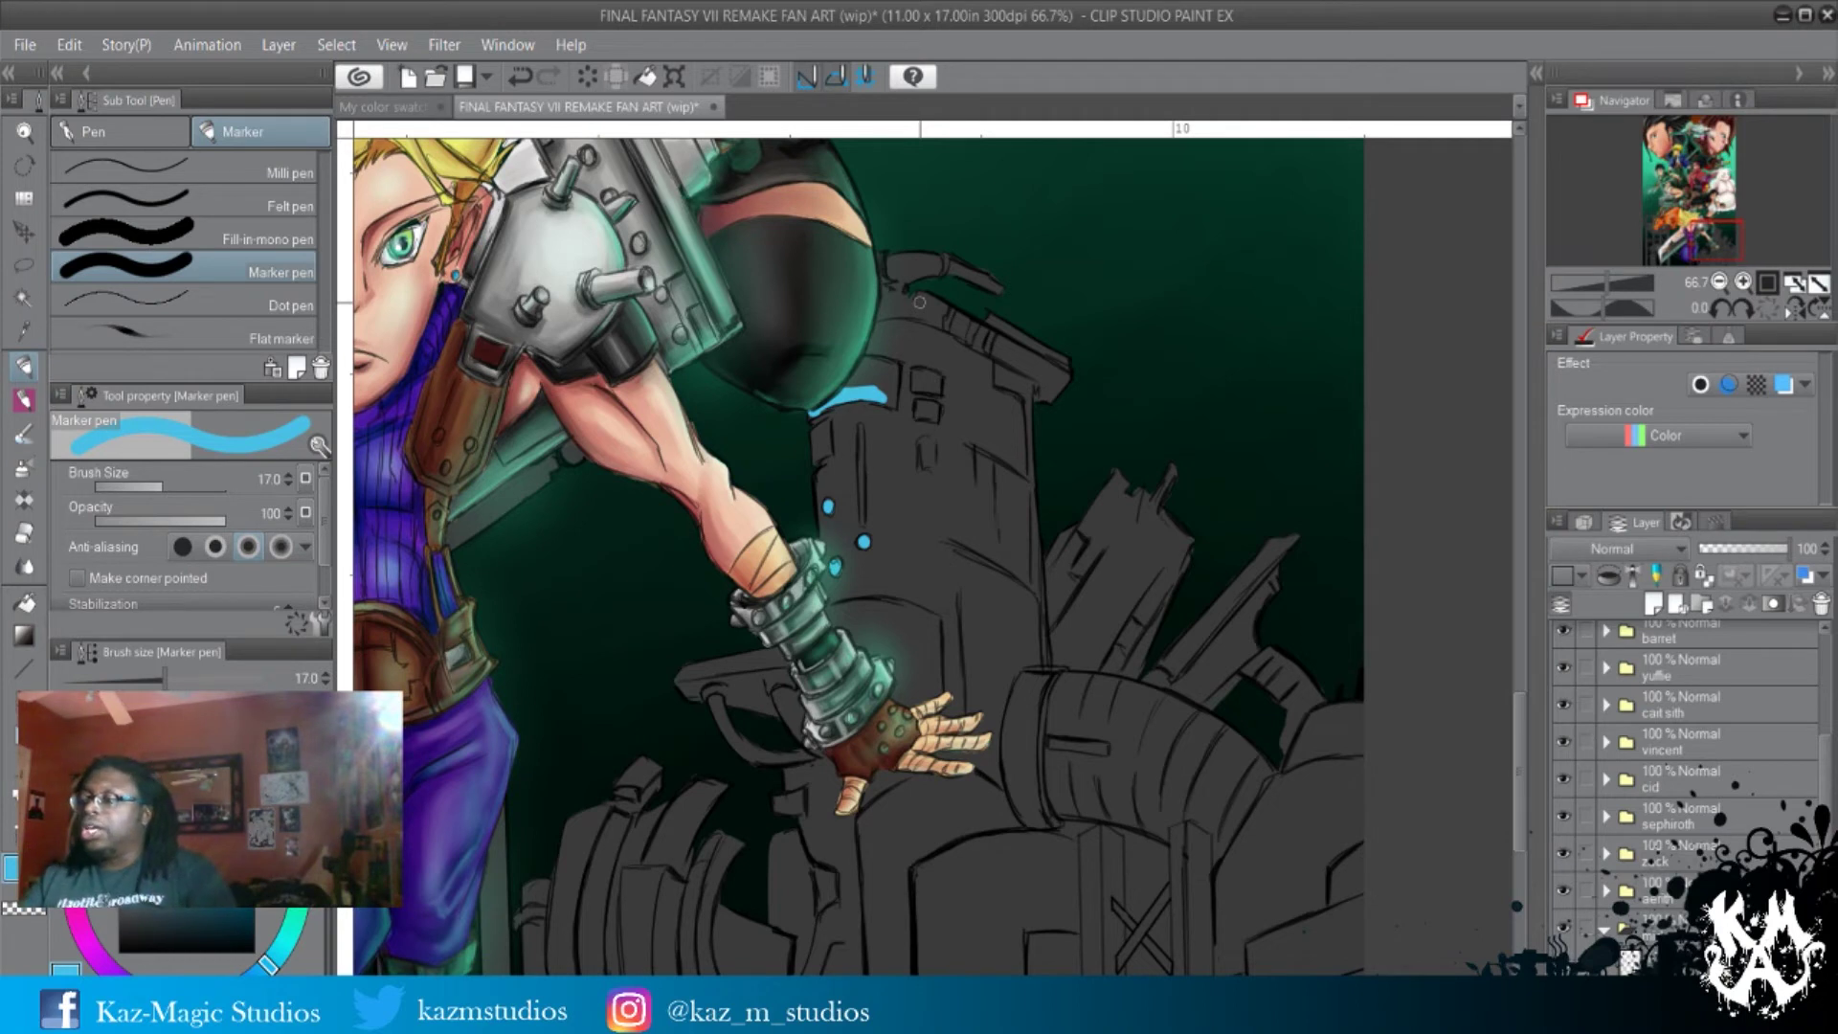
mouse_move(877, 407)
left_mouse_down()
mouse_move(891, 365)
mouse_move(884, 385)
left_mouse_up()
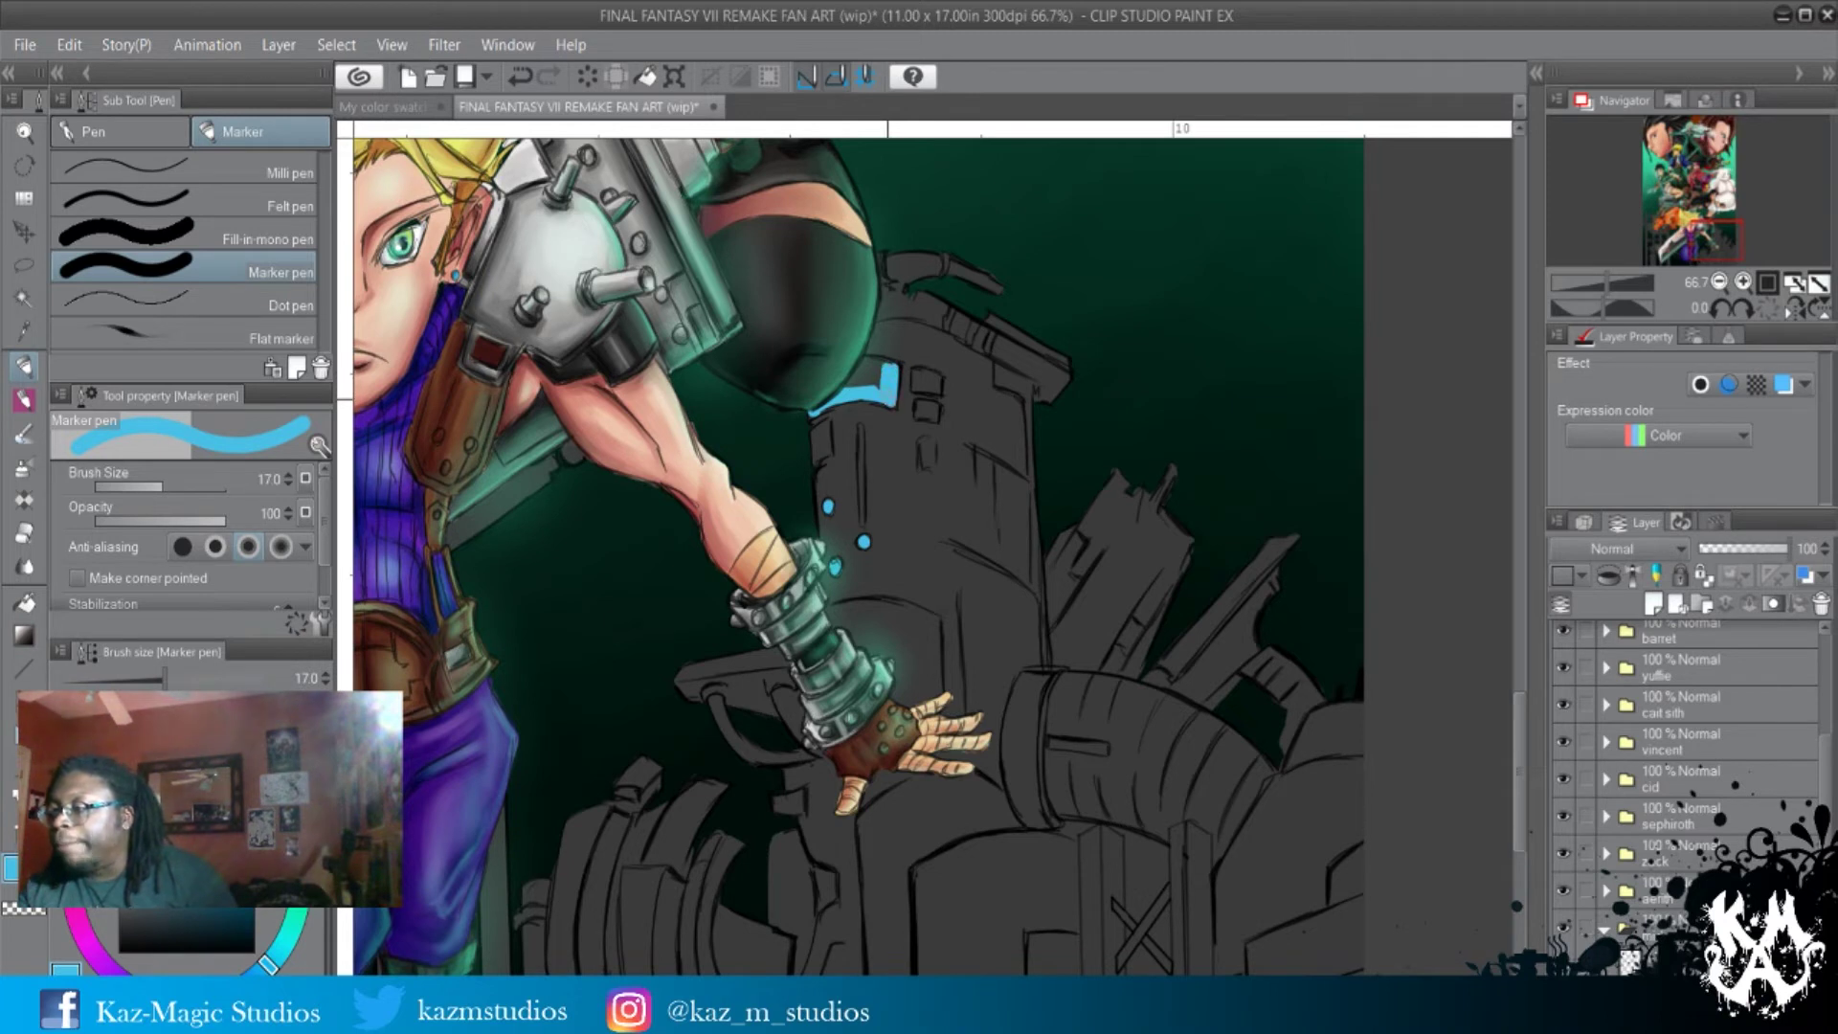
left_click_drag(884, 375, 841, 380)
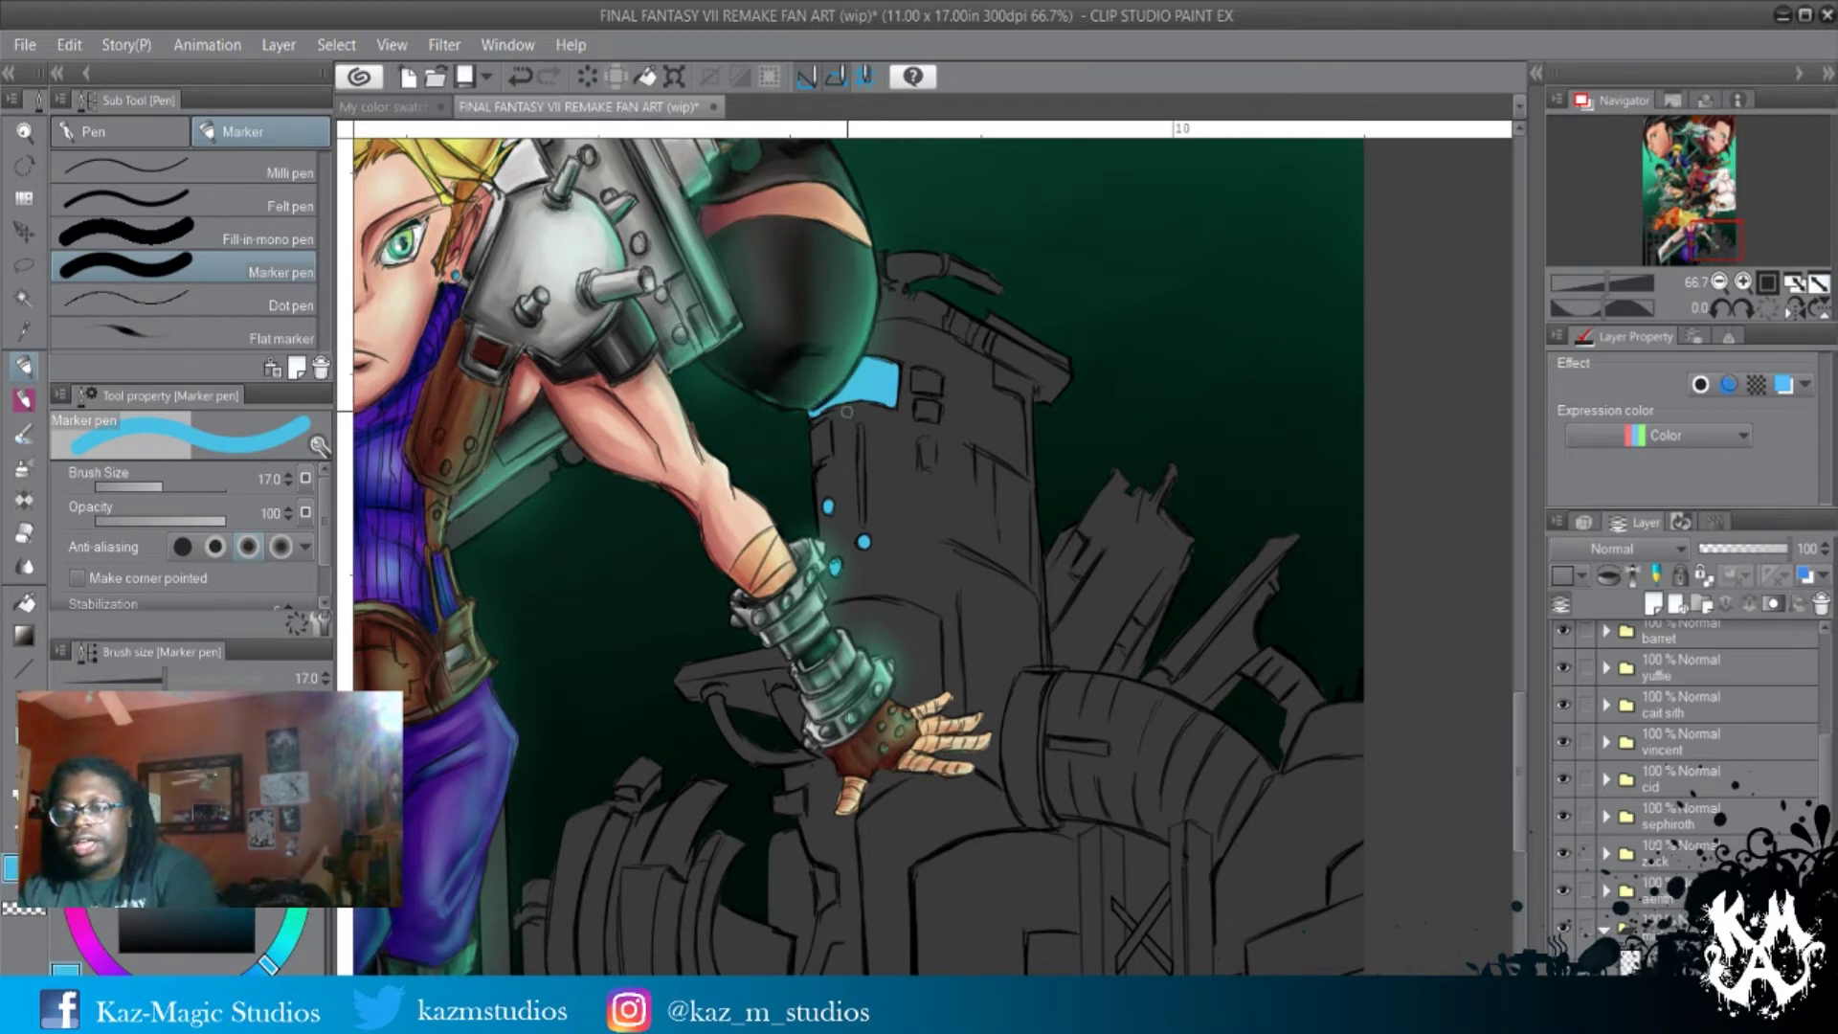
Reduce the Marker pen size to 10 and fill the narrow slot on the large curved pipe with light blue.
key("bracketleft")
key("bracketleft")
key("bracketleft")
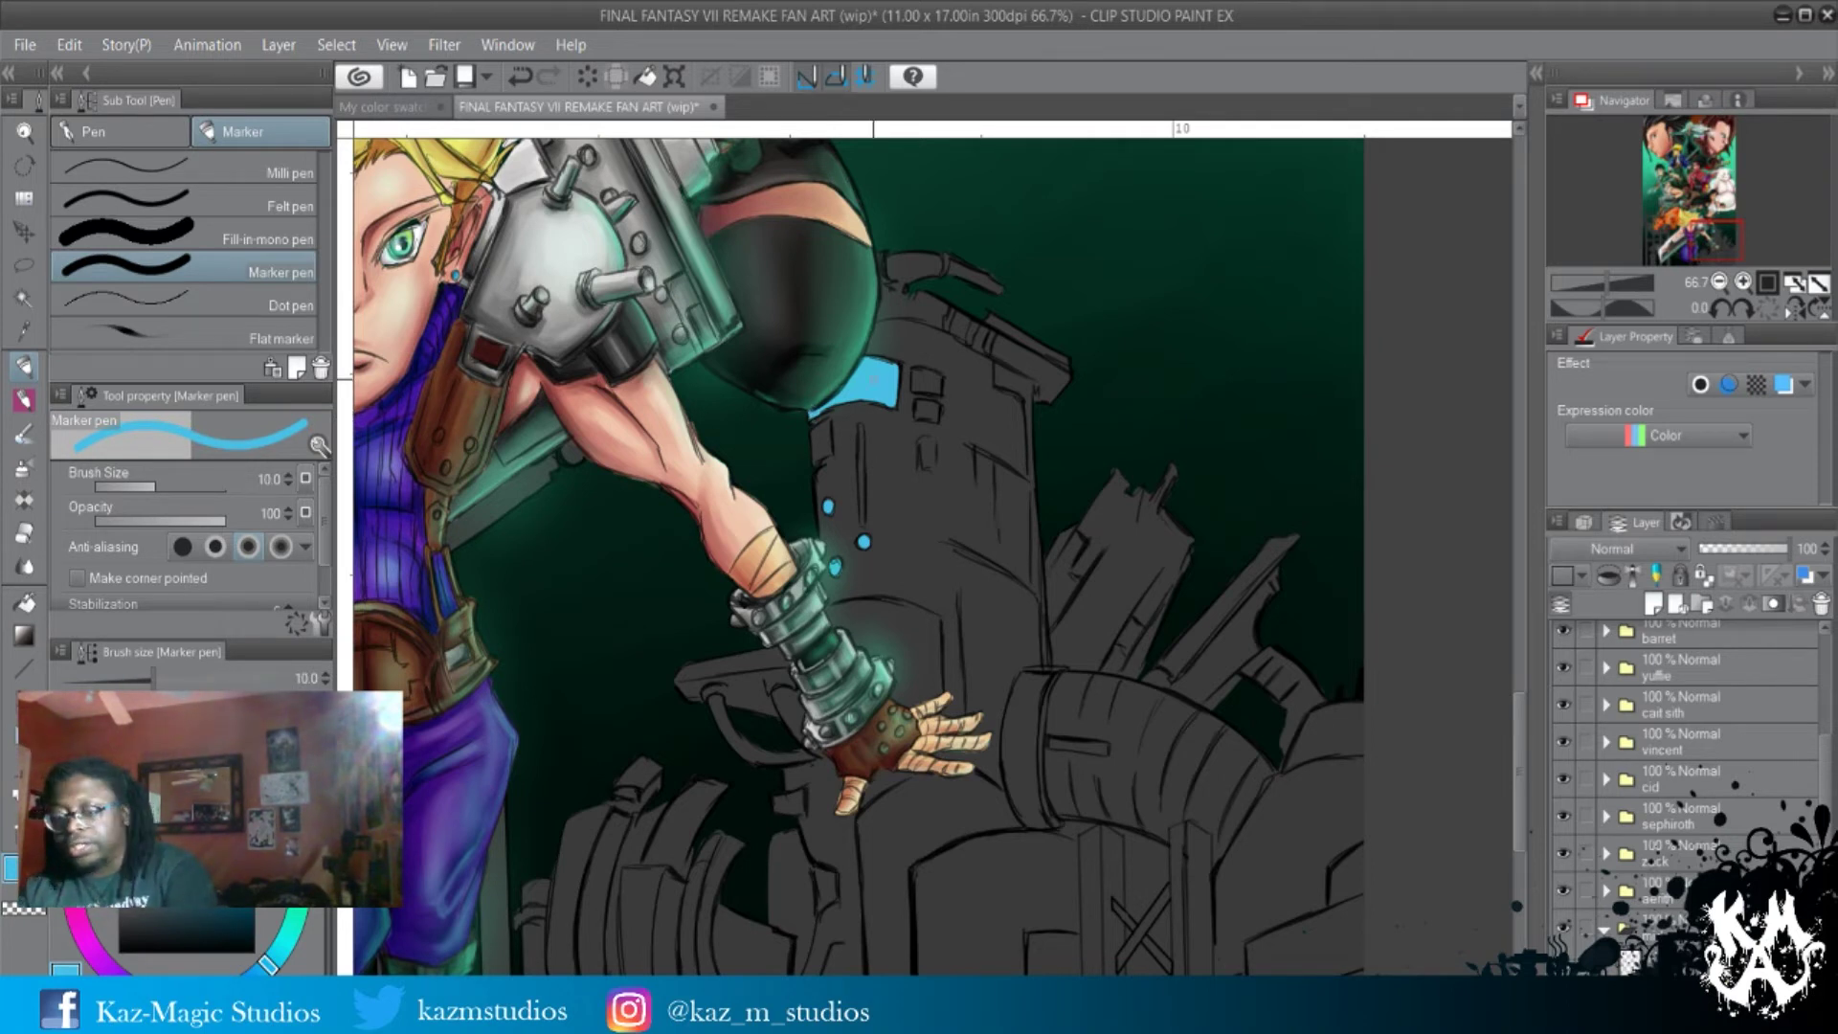
key("ctrl+z")
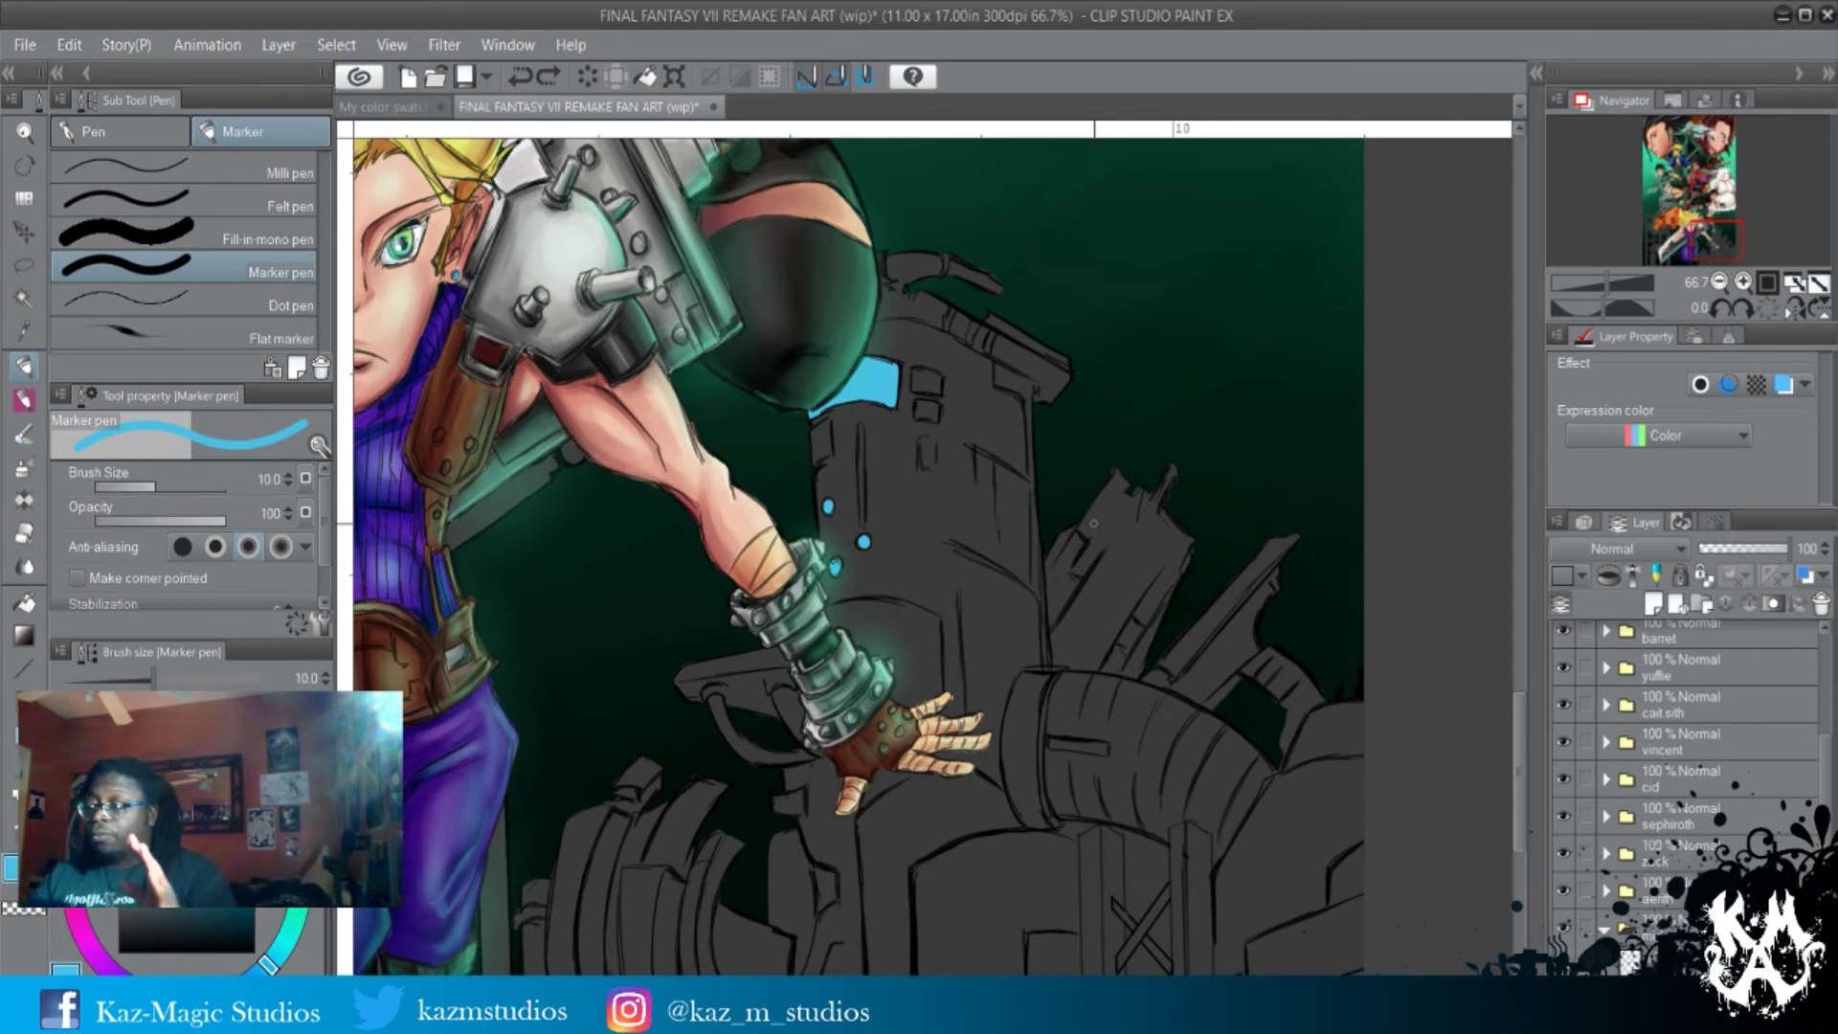
mouse_move(1016, 740)
left_mouse_down()
mouse_move(999, 586)
mouse_move(1047, 595)
mouse_move(998, 589)
mouse_move(1044, 594)
left_mouse_up()
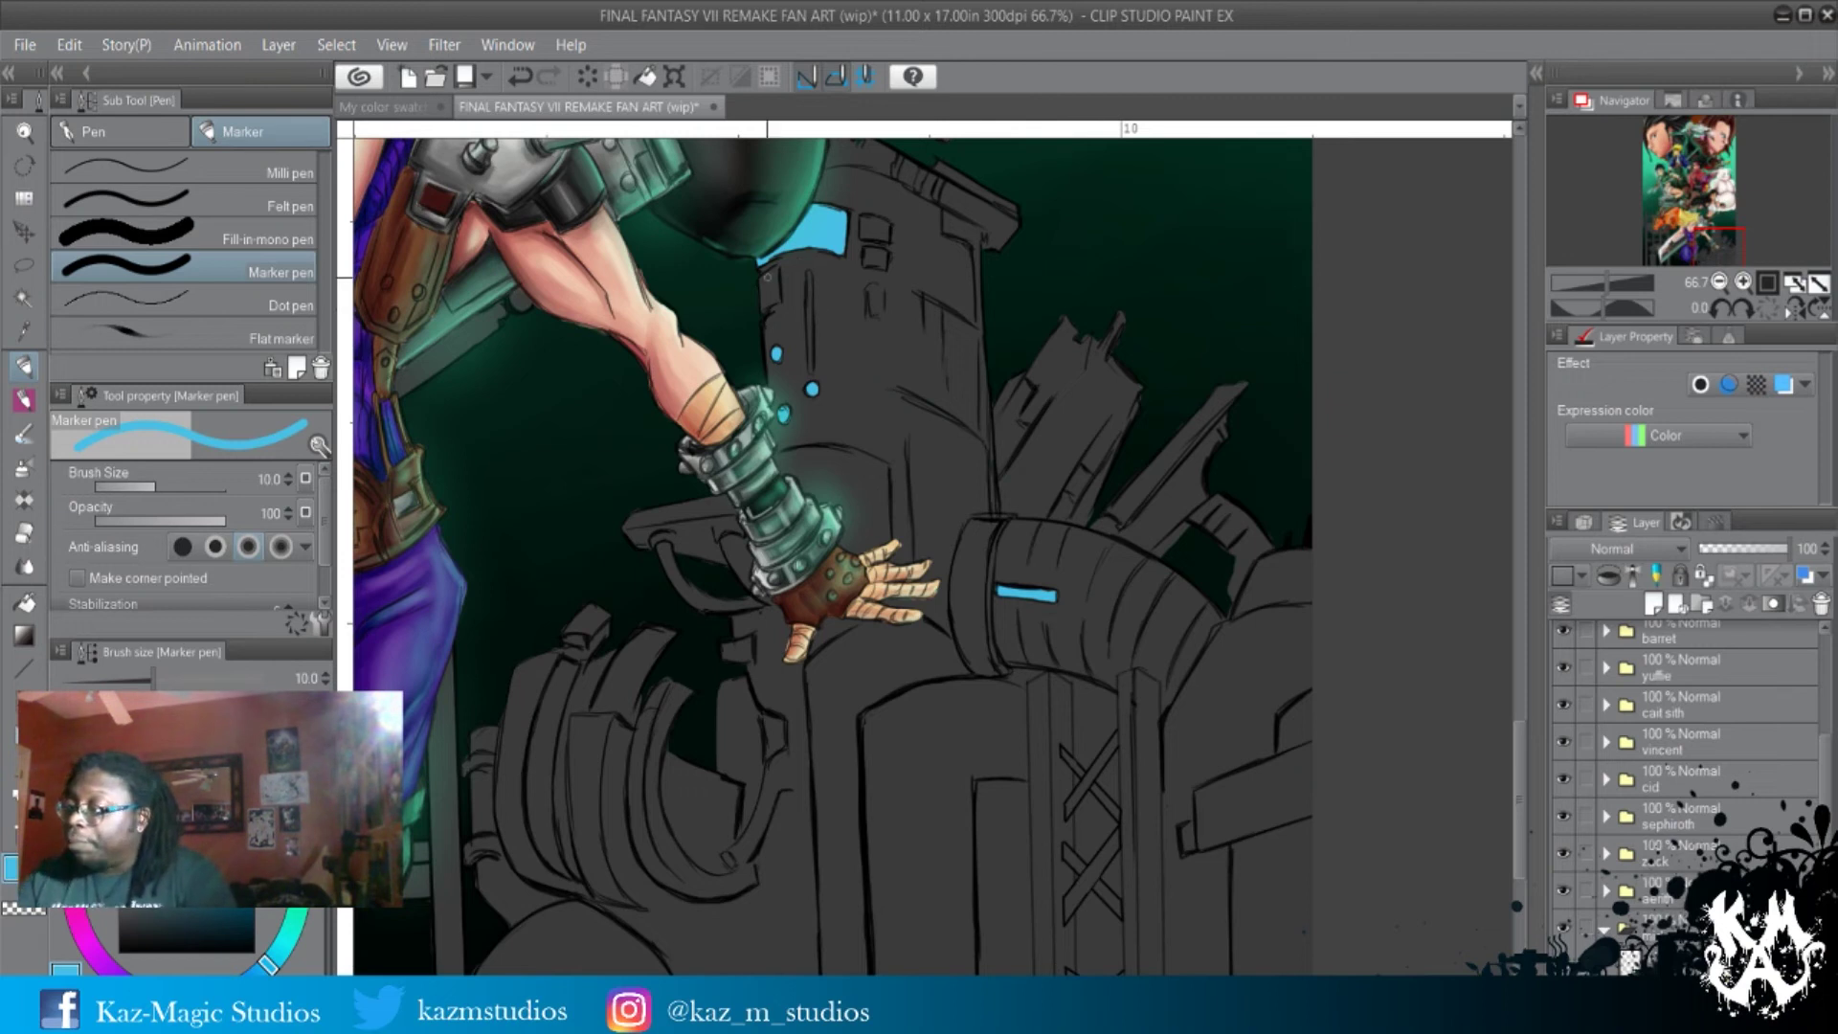
Fill the small rectangular windows on the upper part of the ruined tower with light blue.
left_click_drag(768, 282, 766, 312)
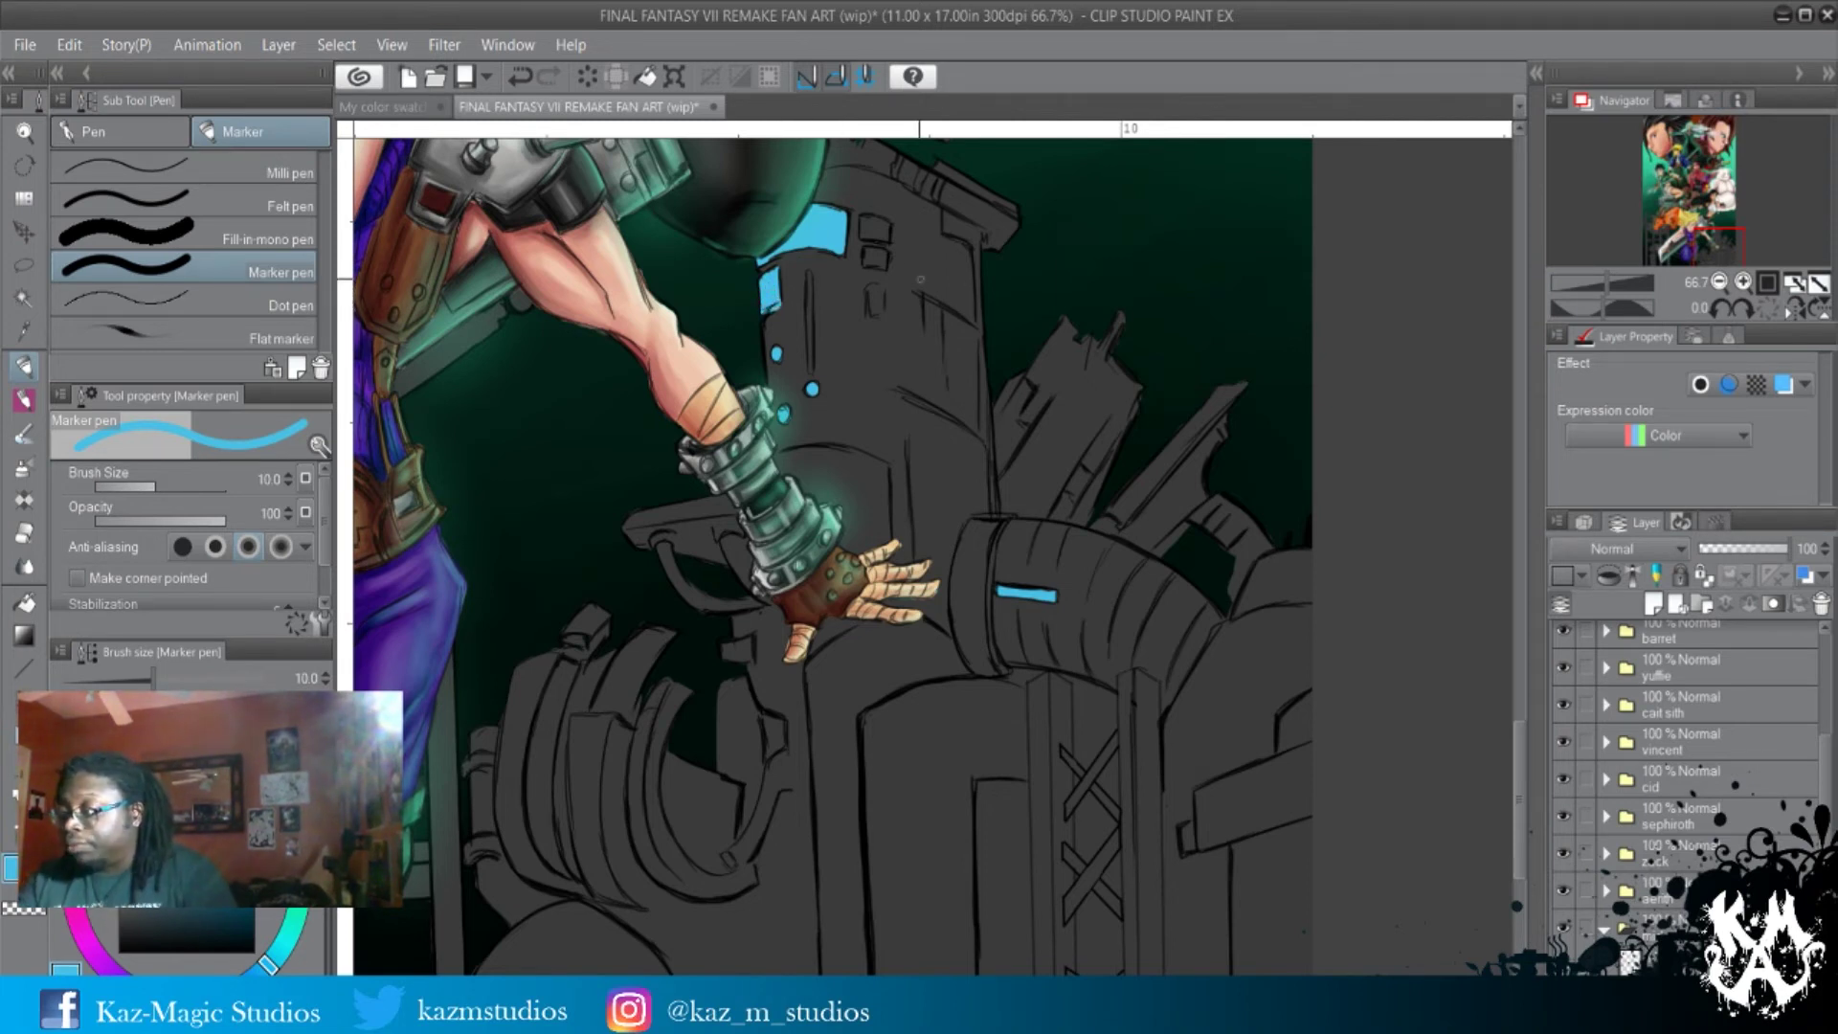
left_click_drag(868, 283, 870, 305)
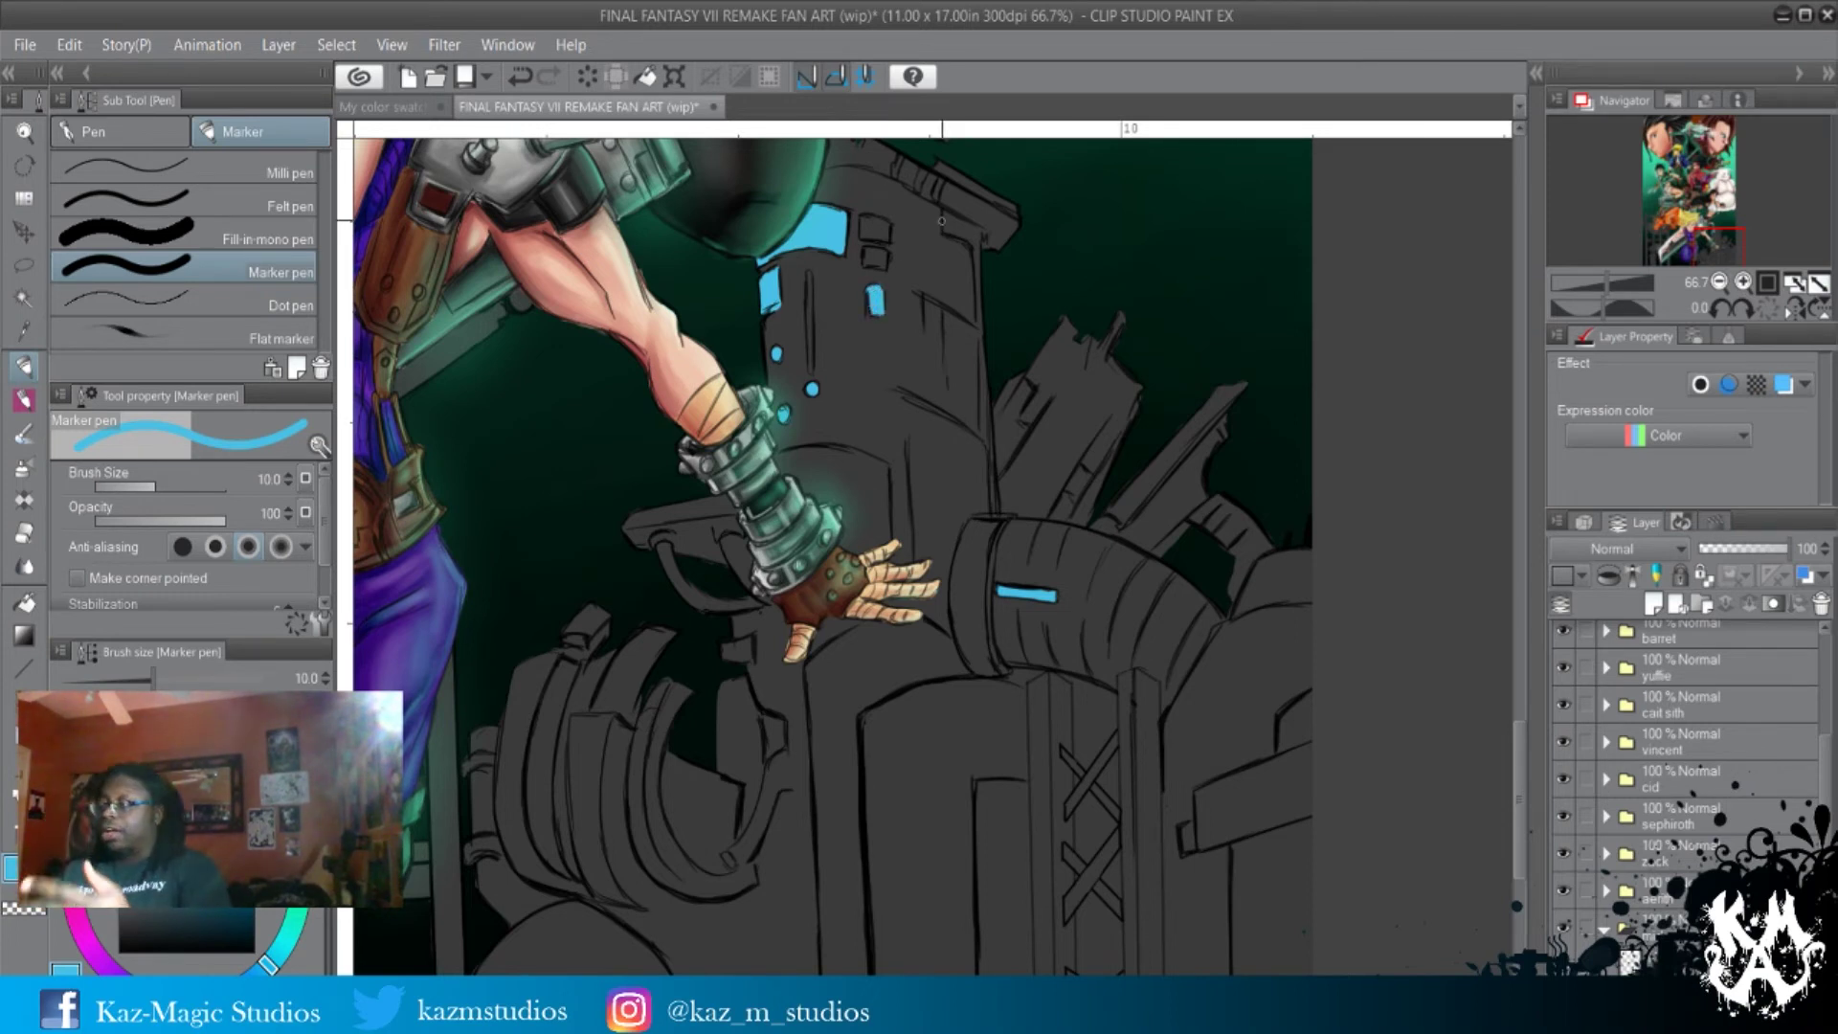
left_click_drag(863, 236, 875, 230)
key("ctrl+z")
key("ctrl+z")
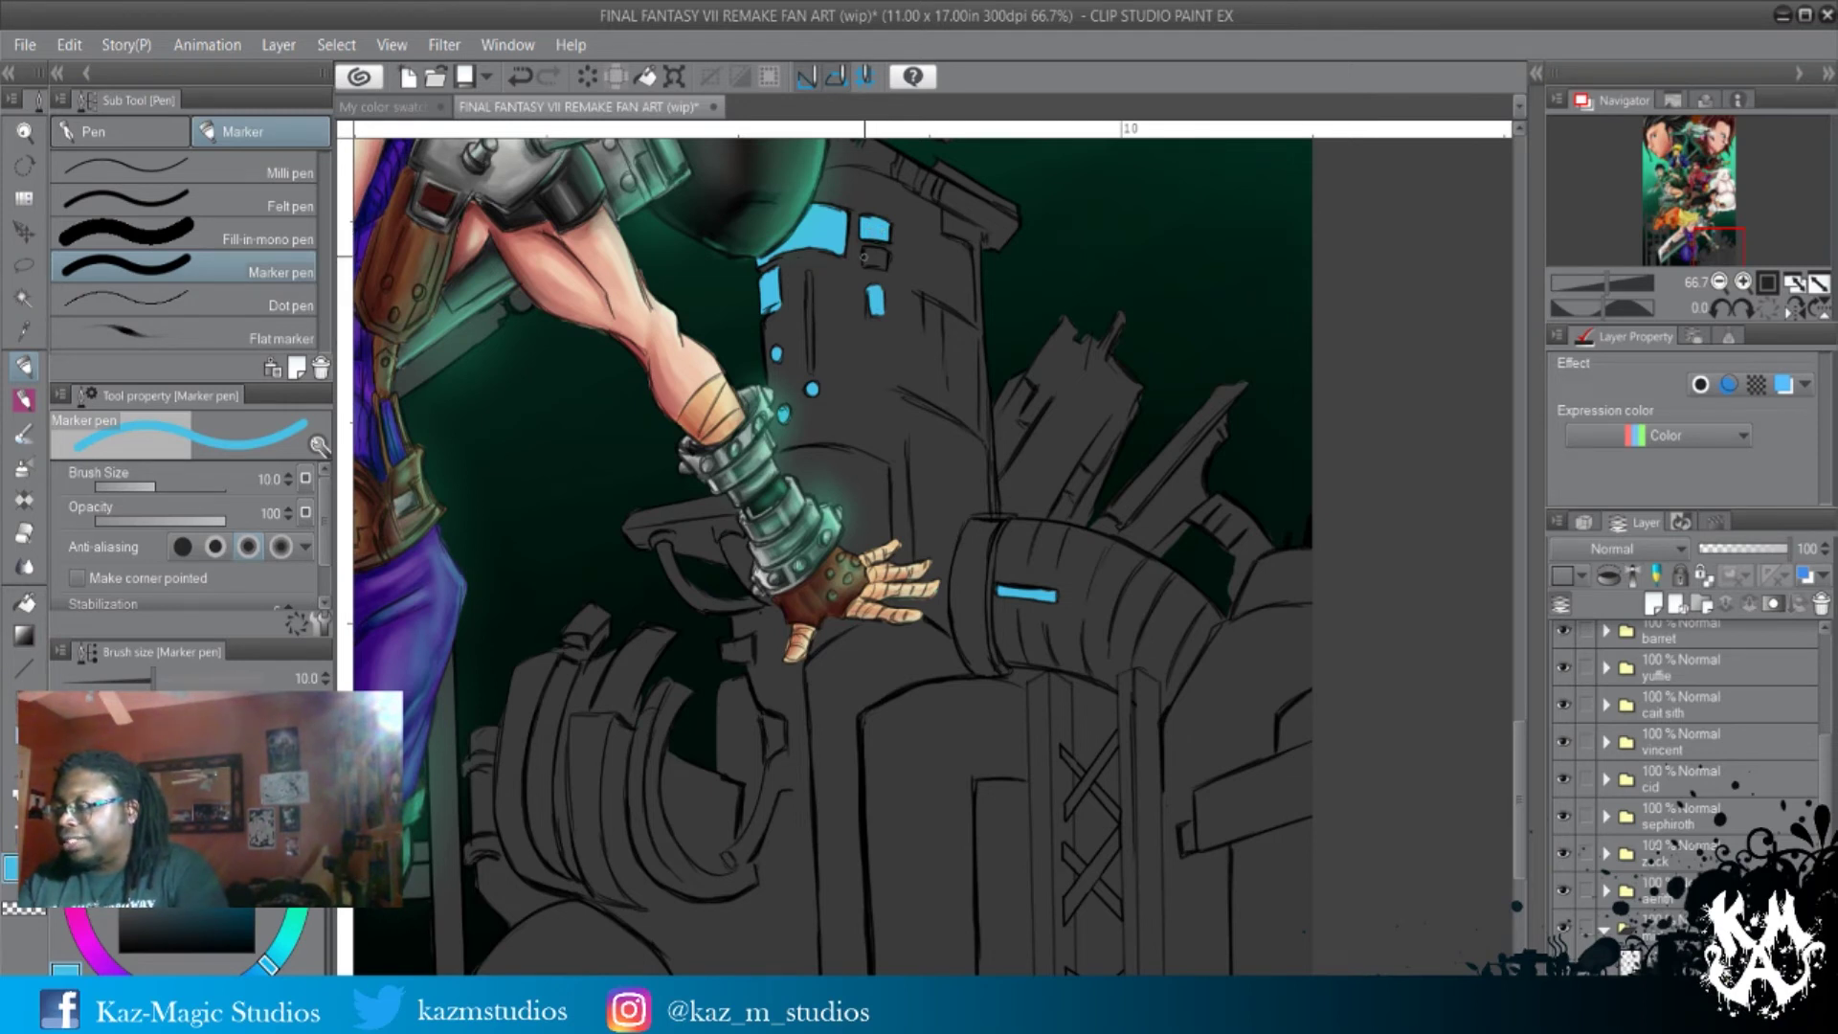
left_click_drag(864, 256, 873, 267)
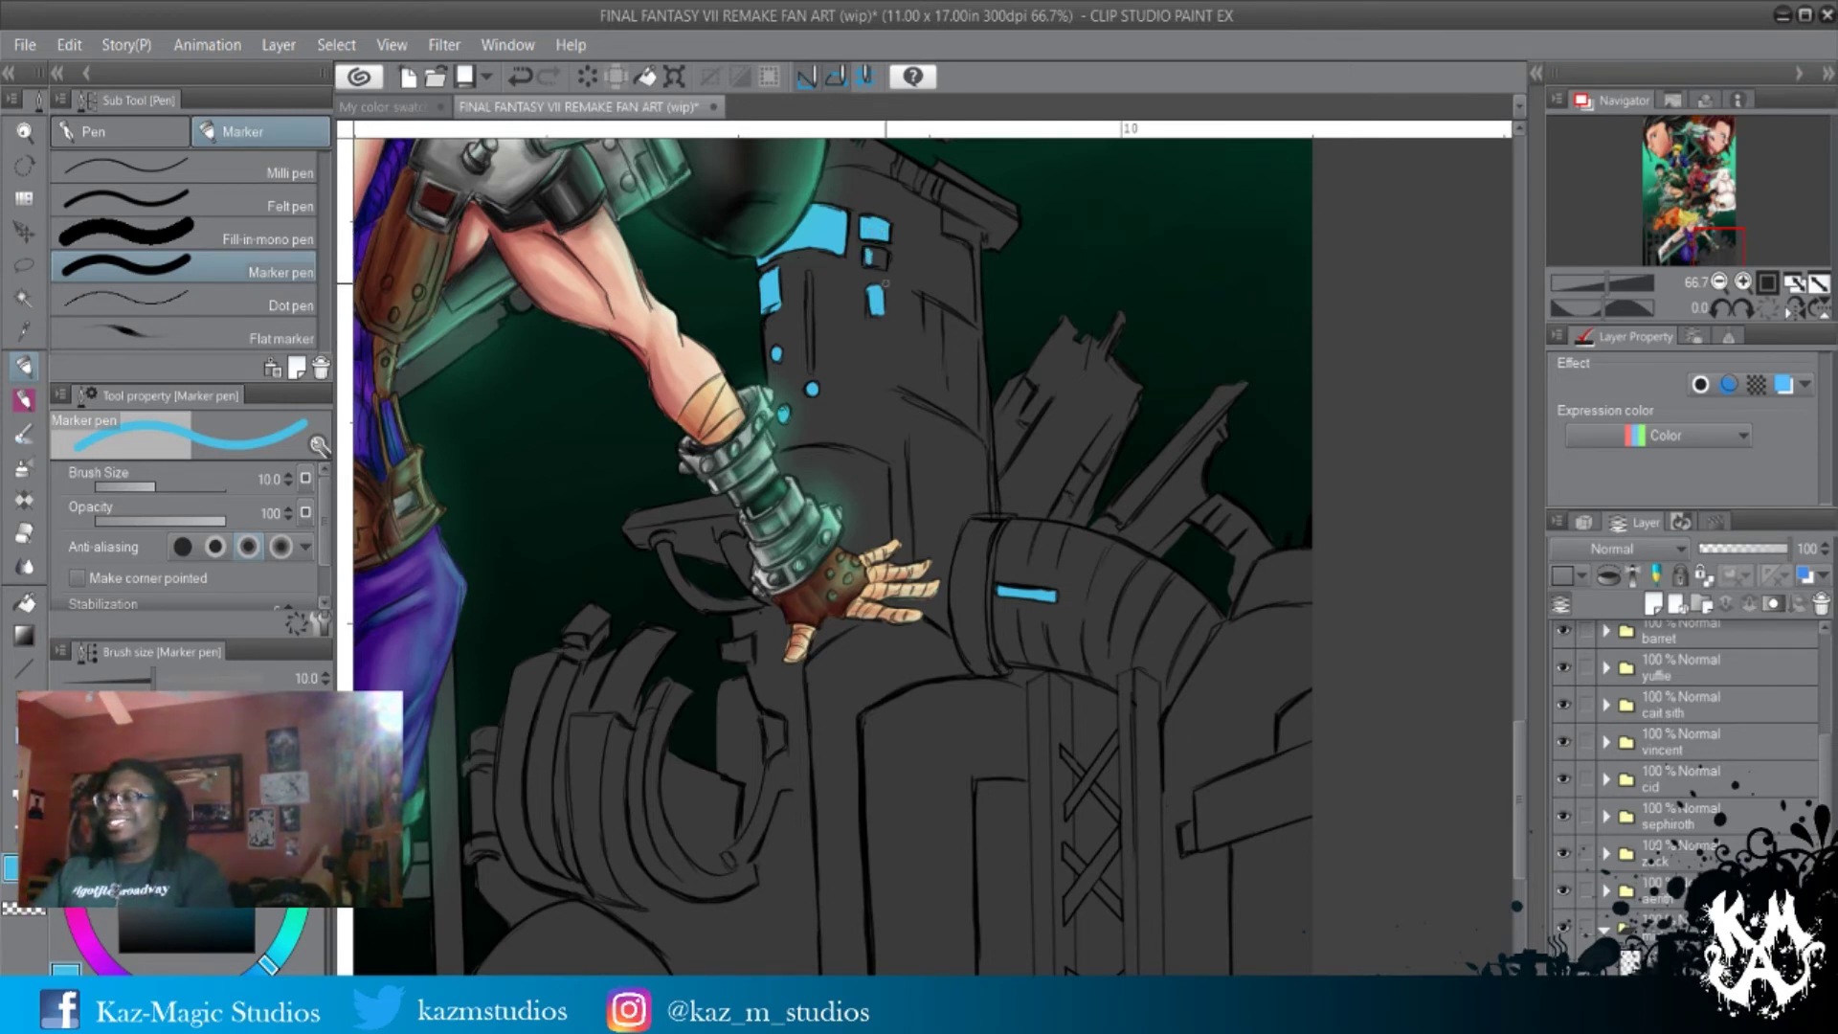
left_click_drag(871, 251, 879, 256)
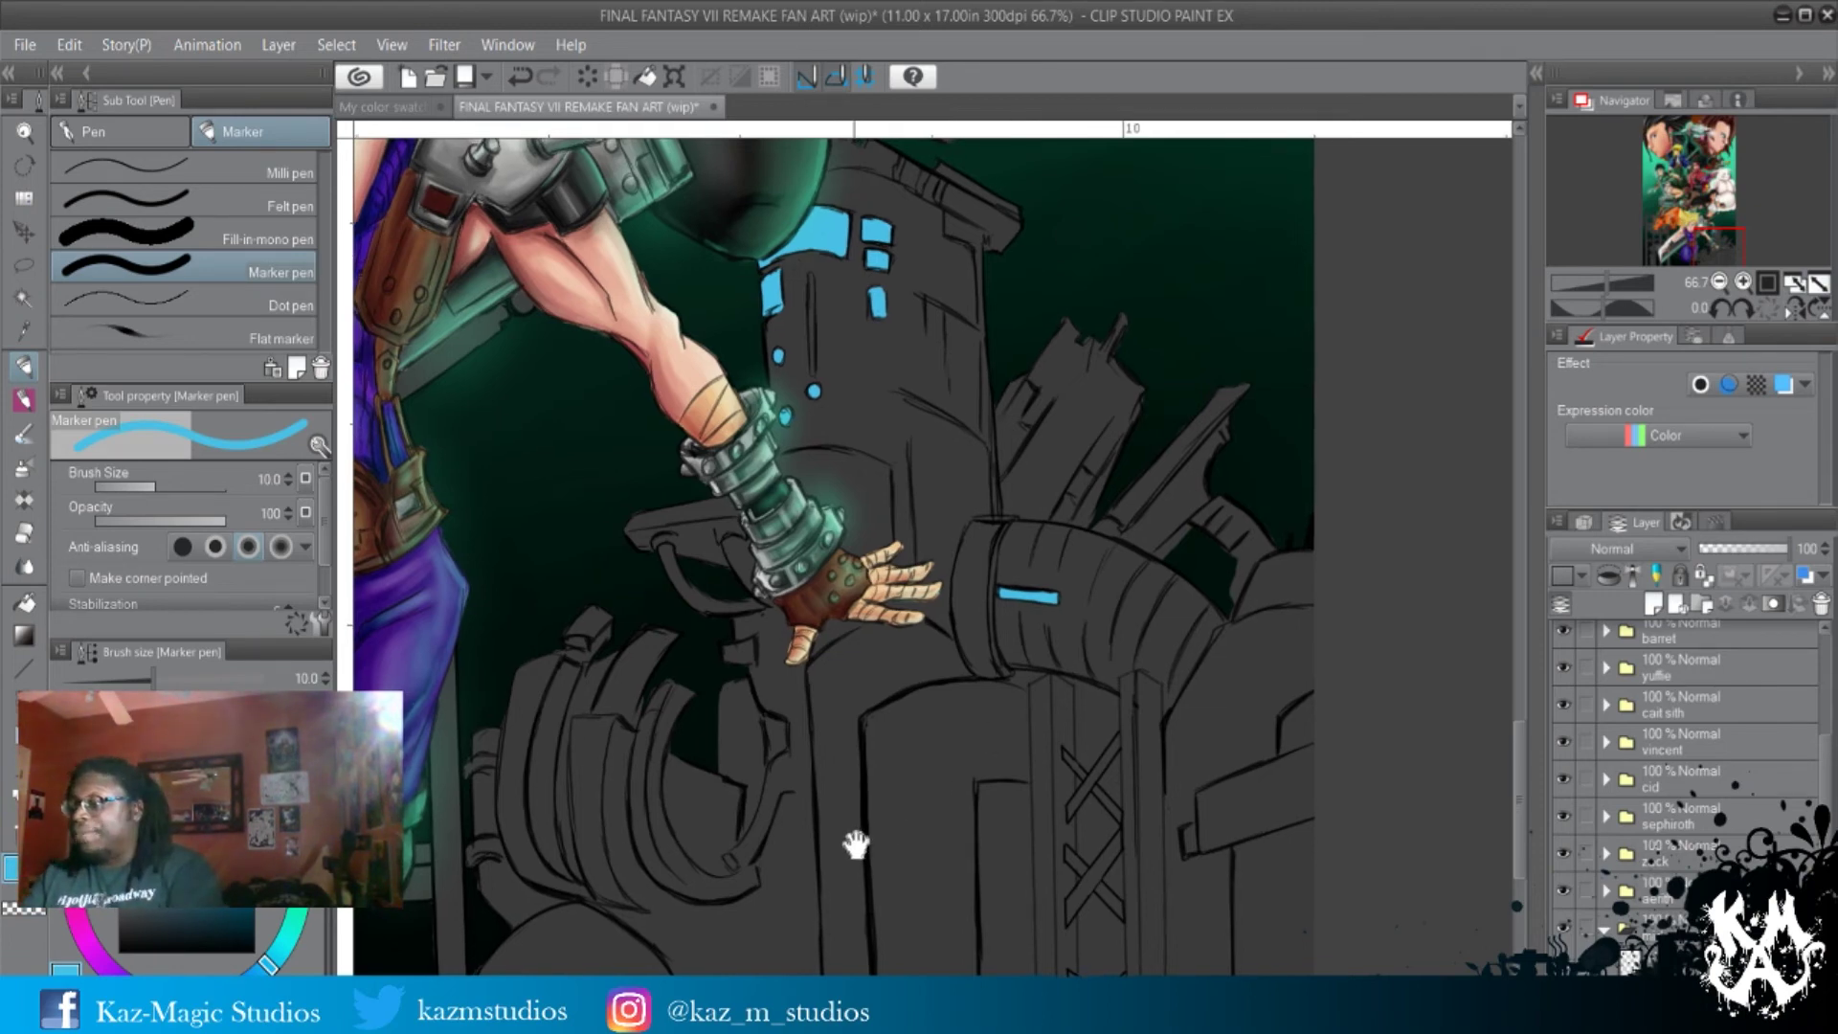
Look over the gray ruins on both sides of the swordsman for further places to light up.
left_click_drag(858, 841, 1033, 687)
left_click_drag(1312, 669, 1215, 533)
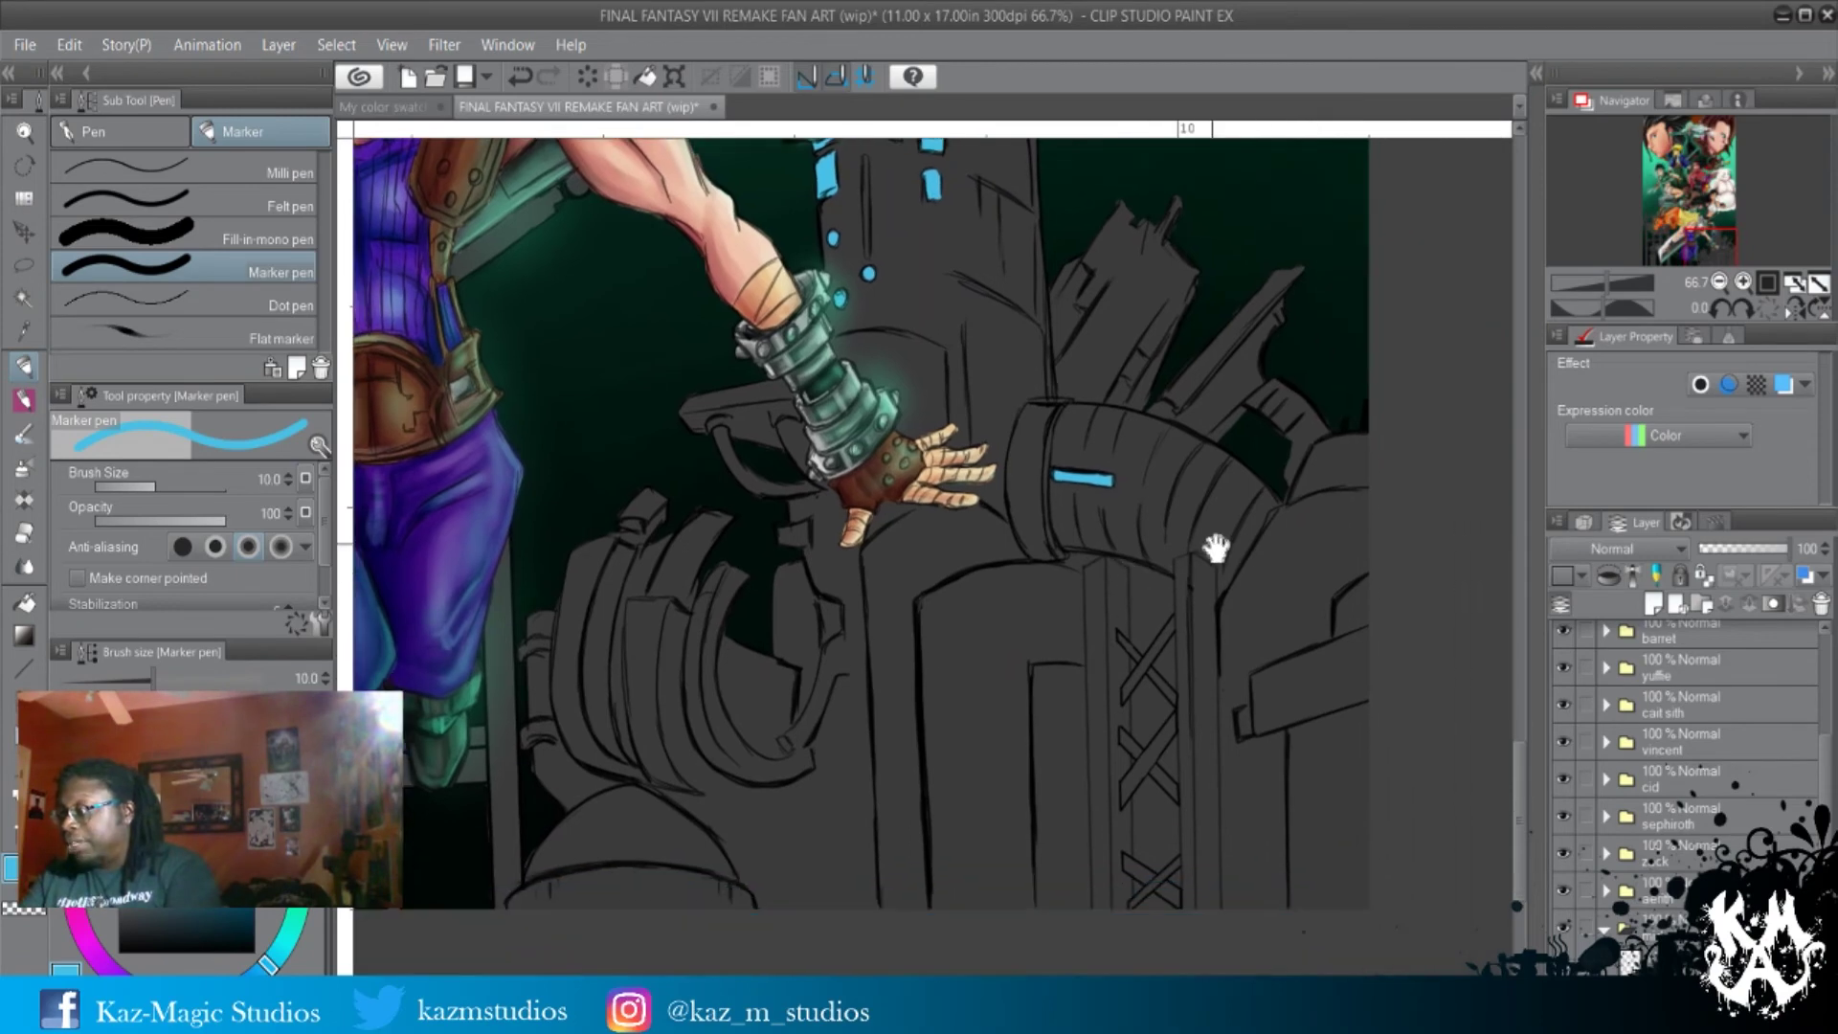
left_click_drag(1020, 715, 1088, 767)
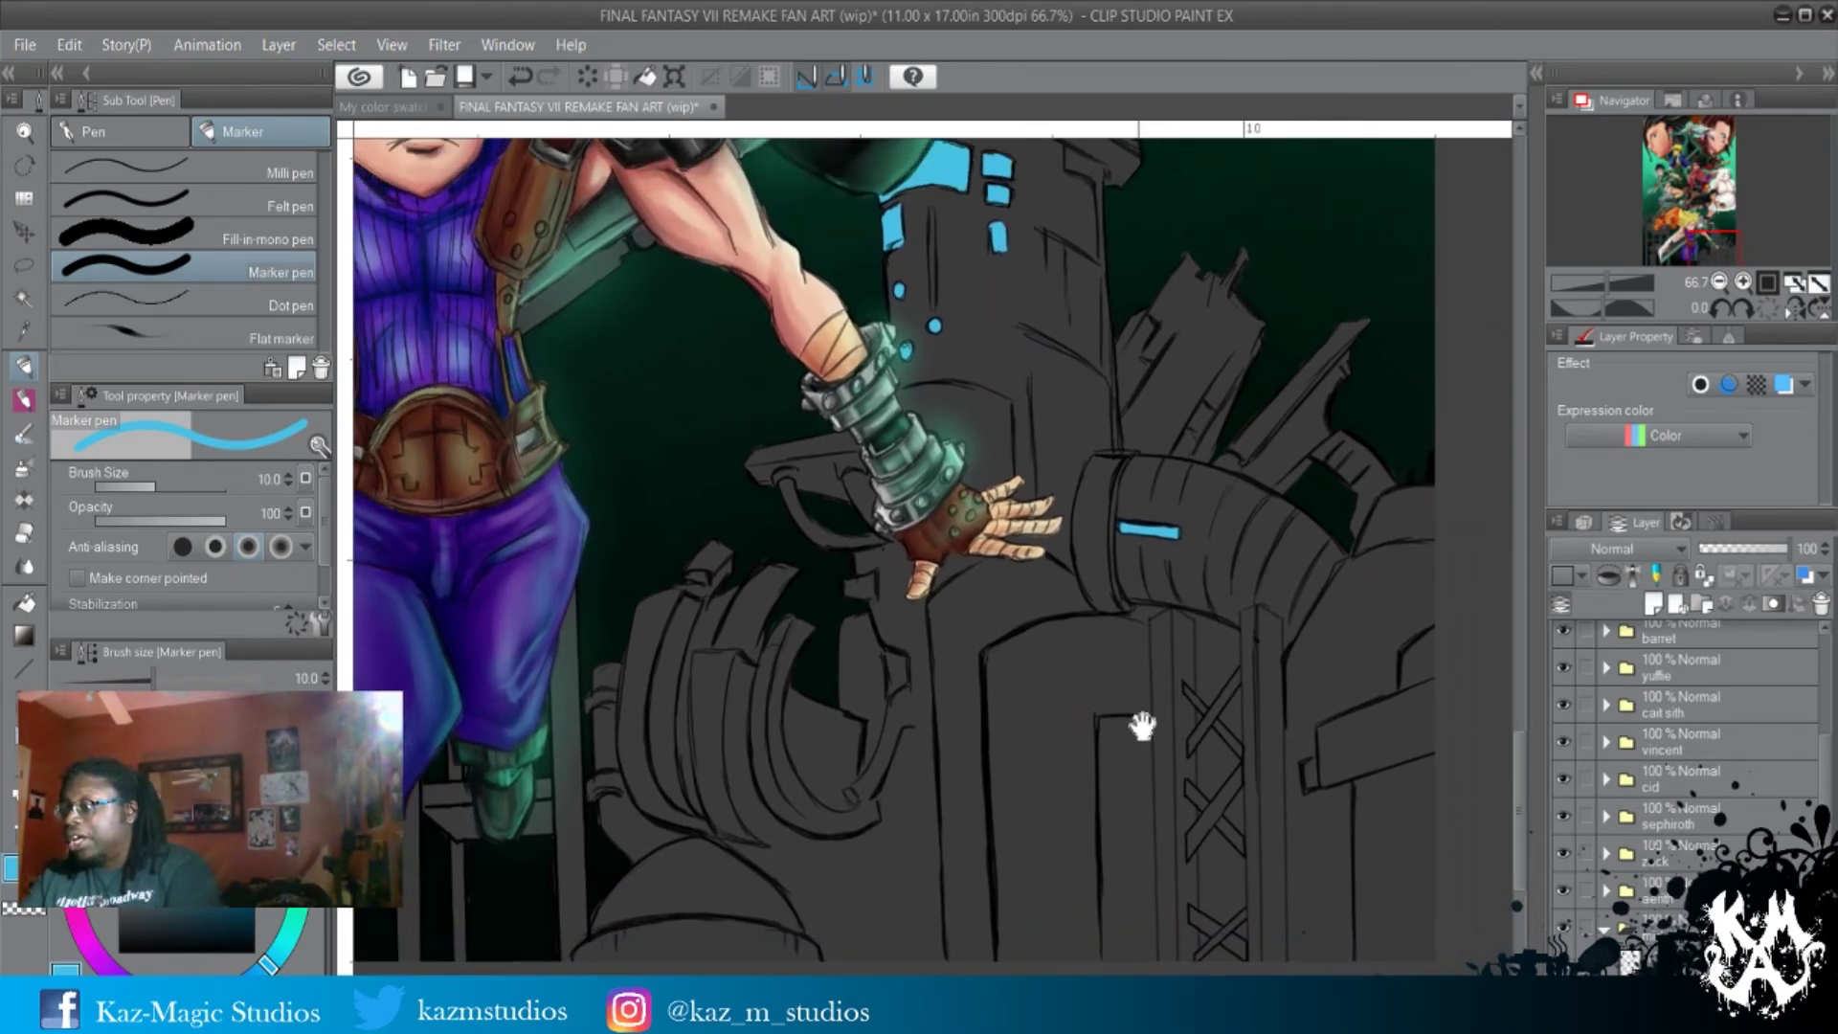
left_click_drag(919, 623, 1059, 812)
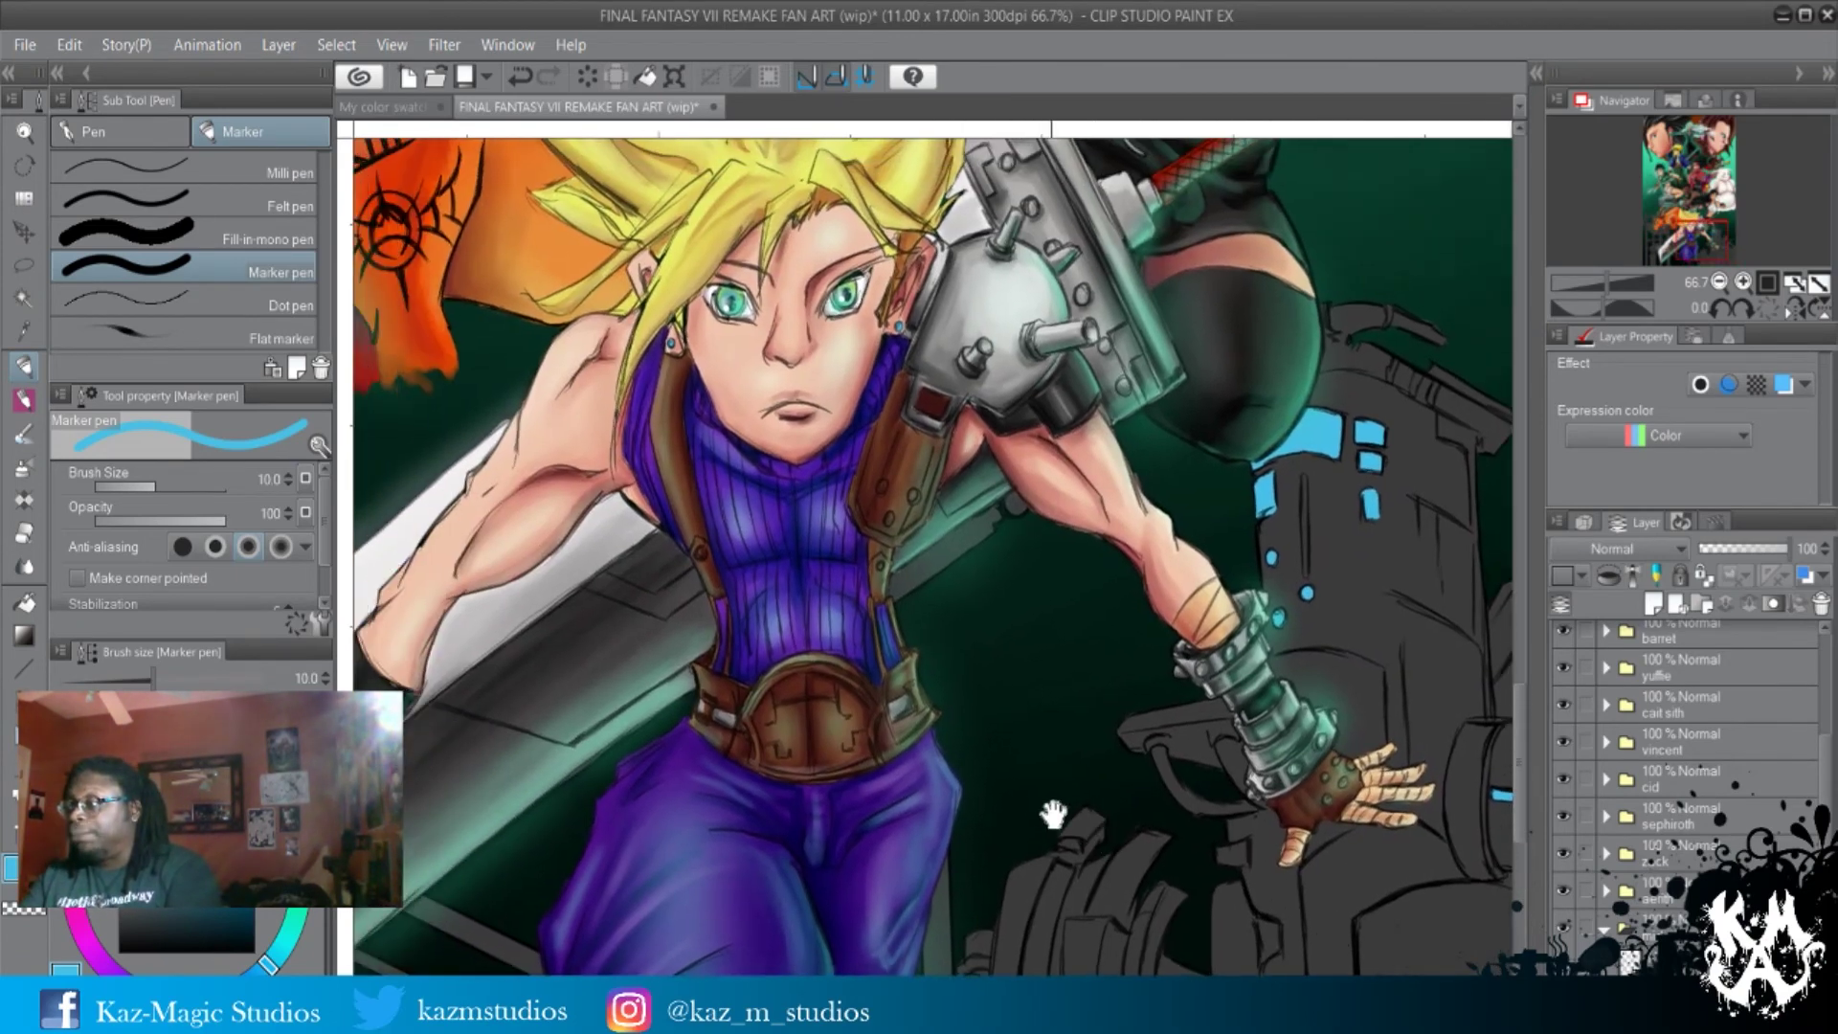
left_click_drag(1144, 612, 1184, 662)
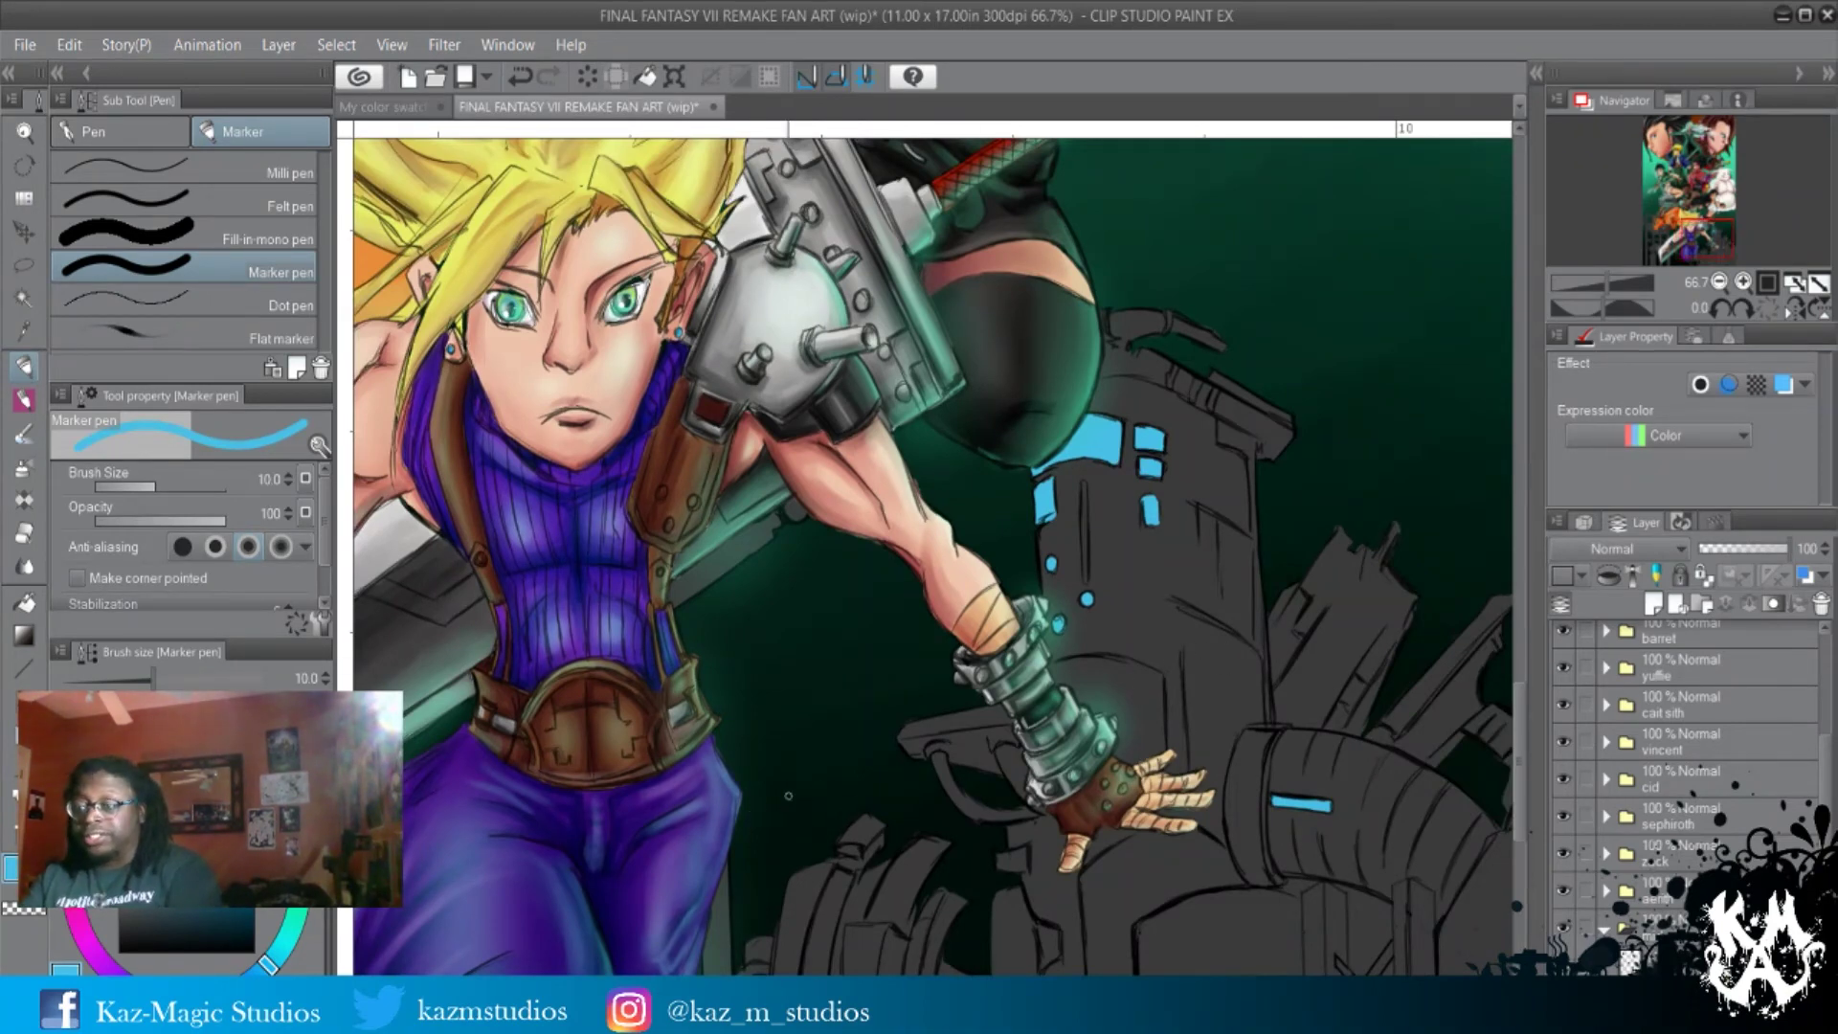
left_click_drag(1047, 850, 1075, 731)
left_click_drag(692, 730, 1075, 731)
left_click_drag(766, 684, 1082, 684)
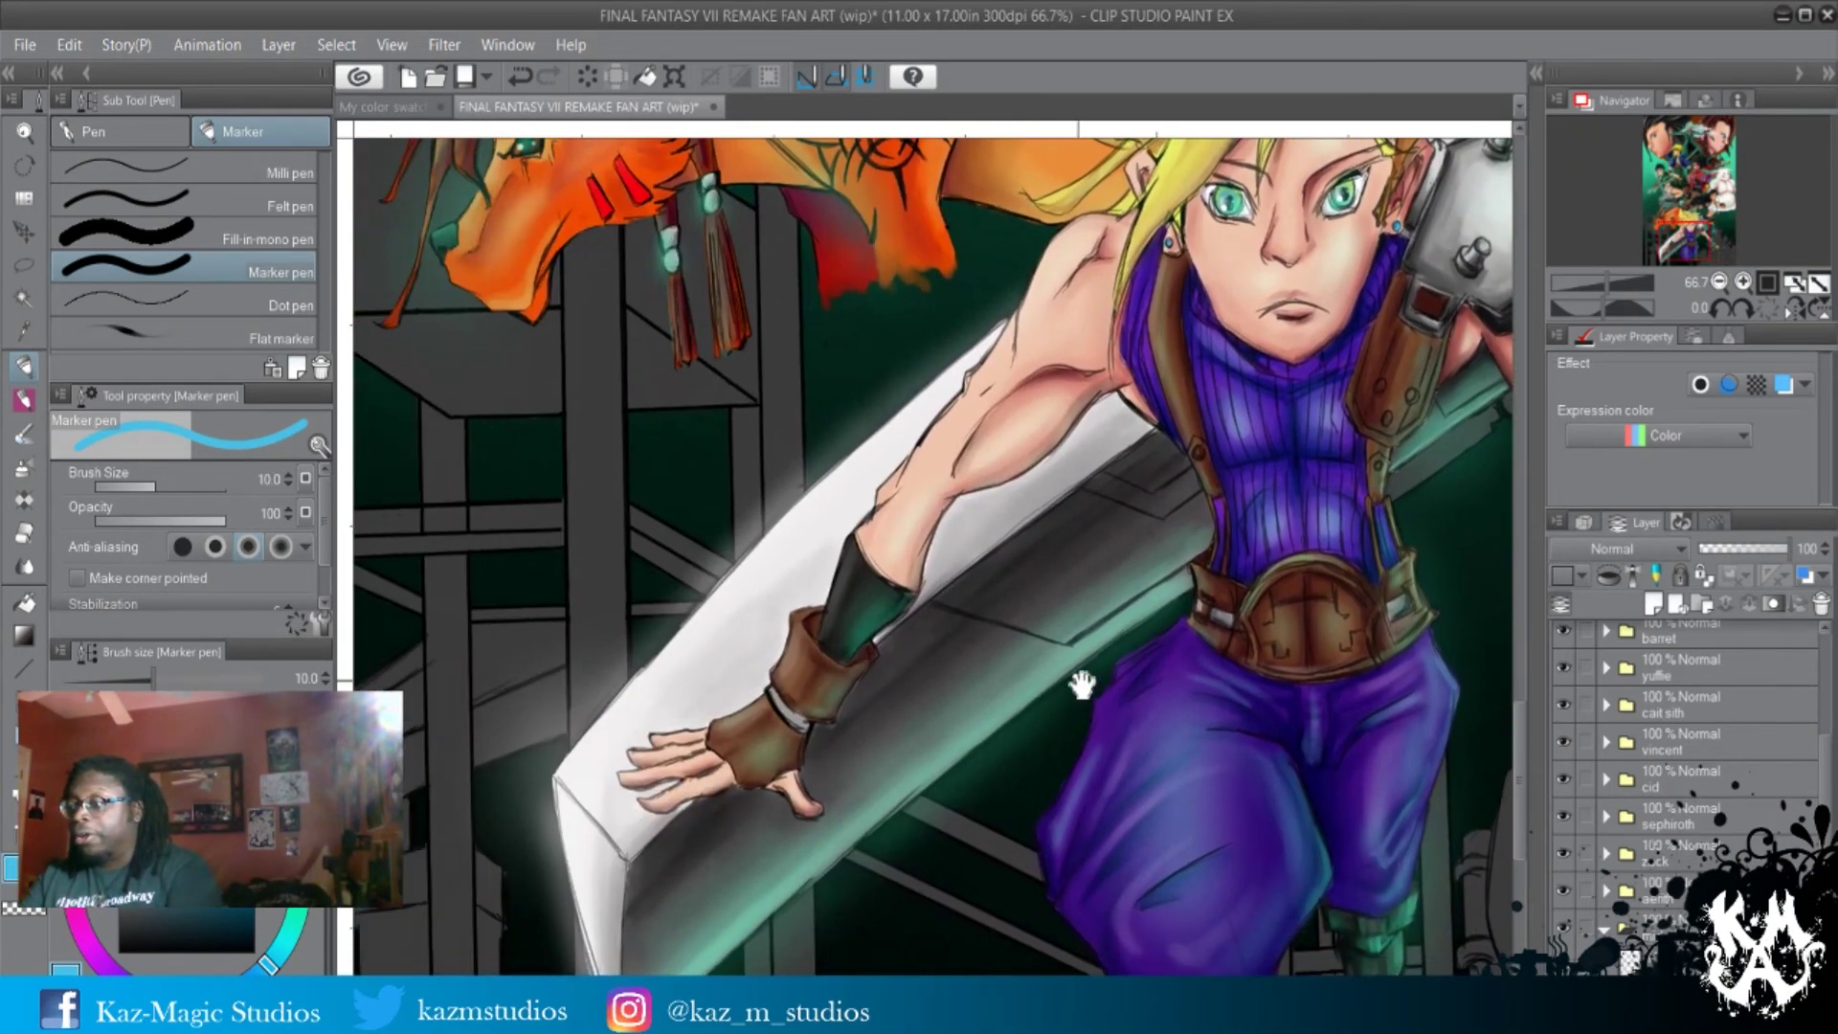
mouse_move(913, 699)
left_mouse_down()
mouse_move(1129, 698)
mouse_move(1018, 670)
left_mouse_up()
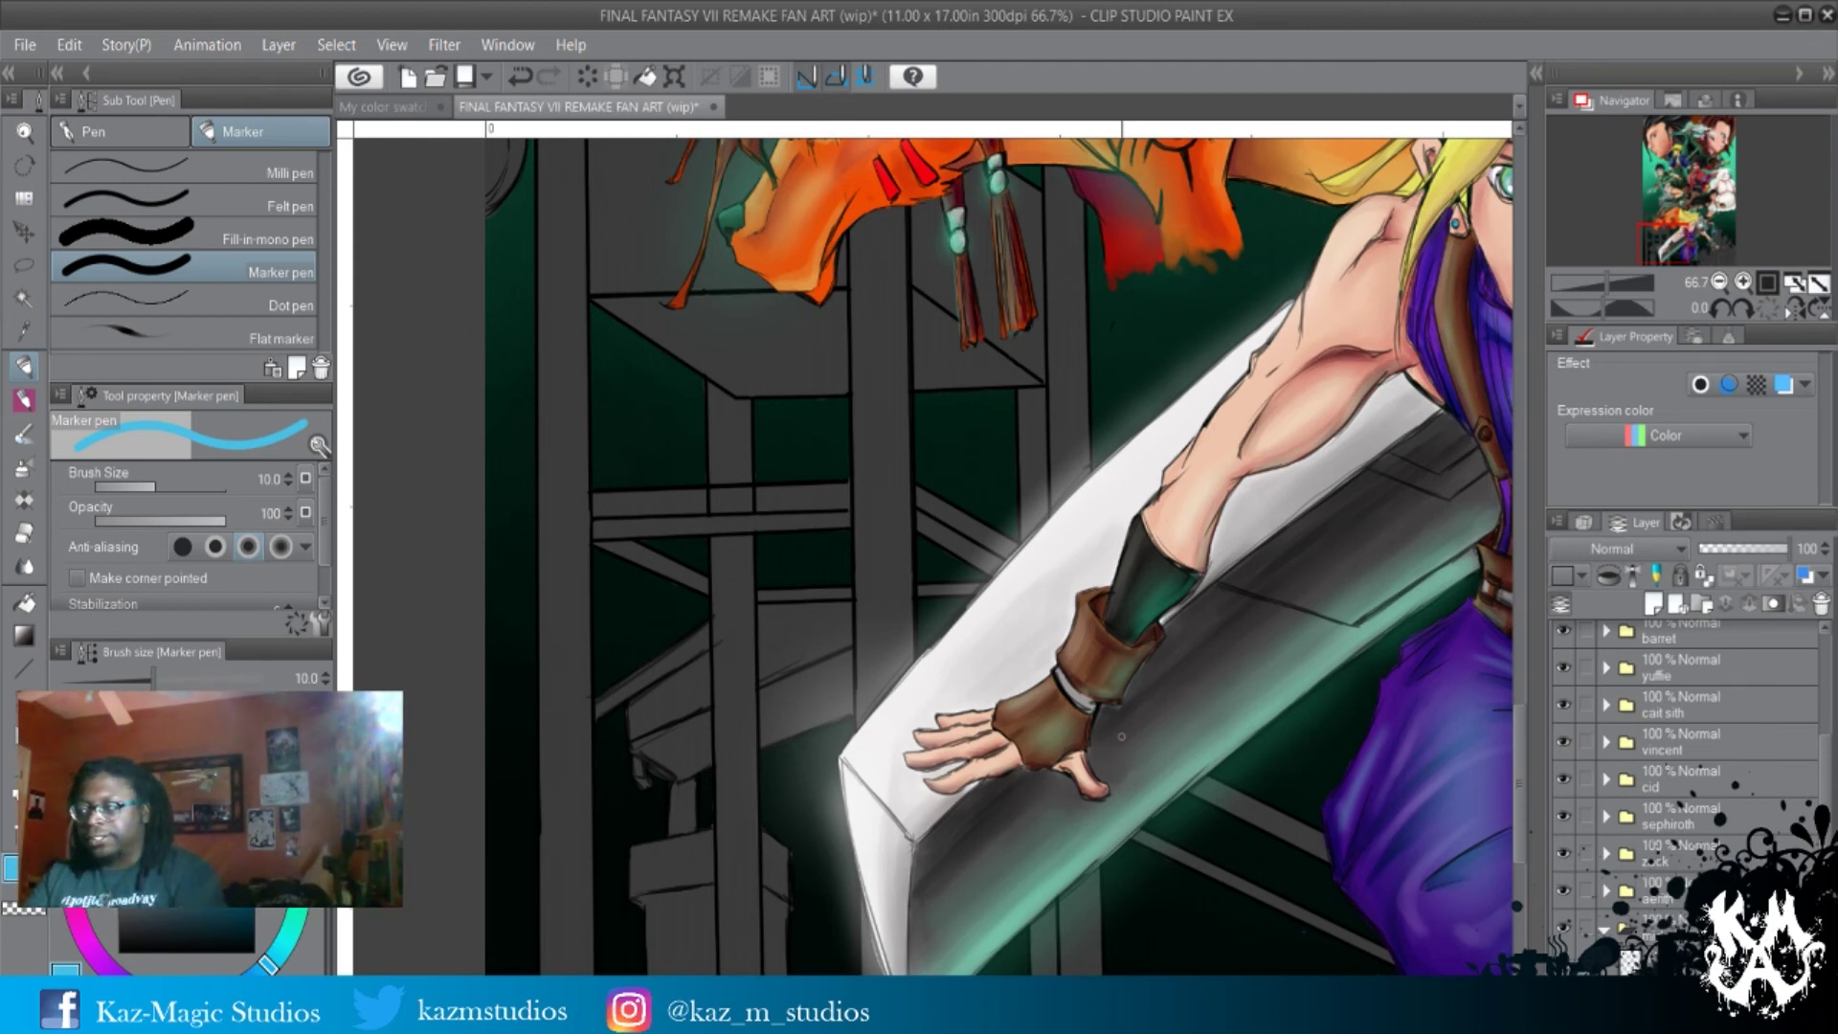
Paint a small light blue light on the lower inner edge of the broken ring-shaped ruin.
left_click_drag(1382, 598, 1168, 522)
left_click_drag(1182, 861, 1093, 432)
left_click_drag(1256, 828, 1256, 603)
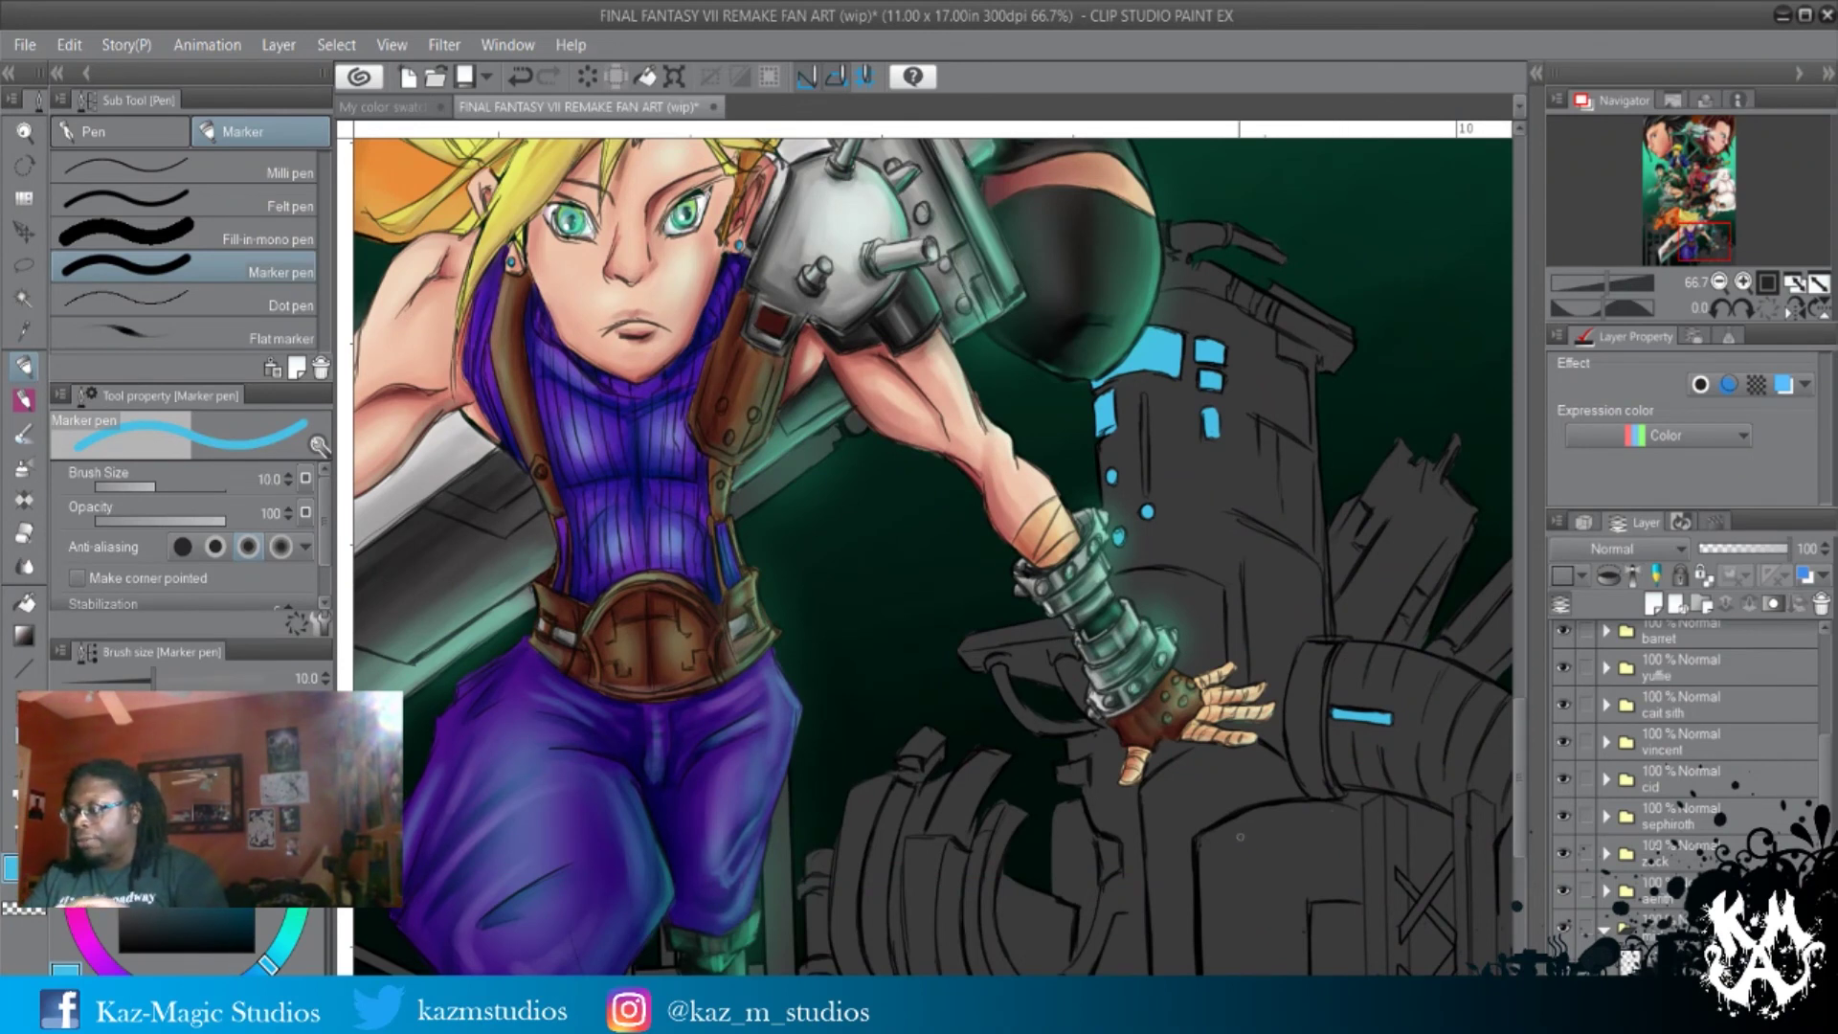
left_click_drag(1124, 935, 1122, 772)
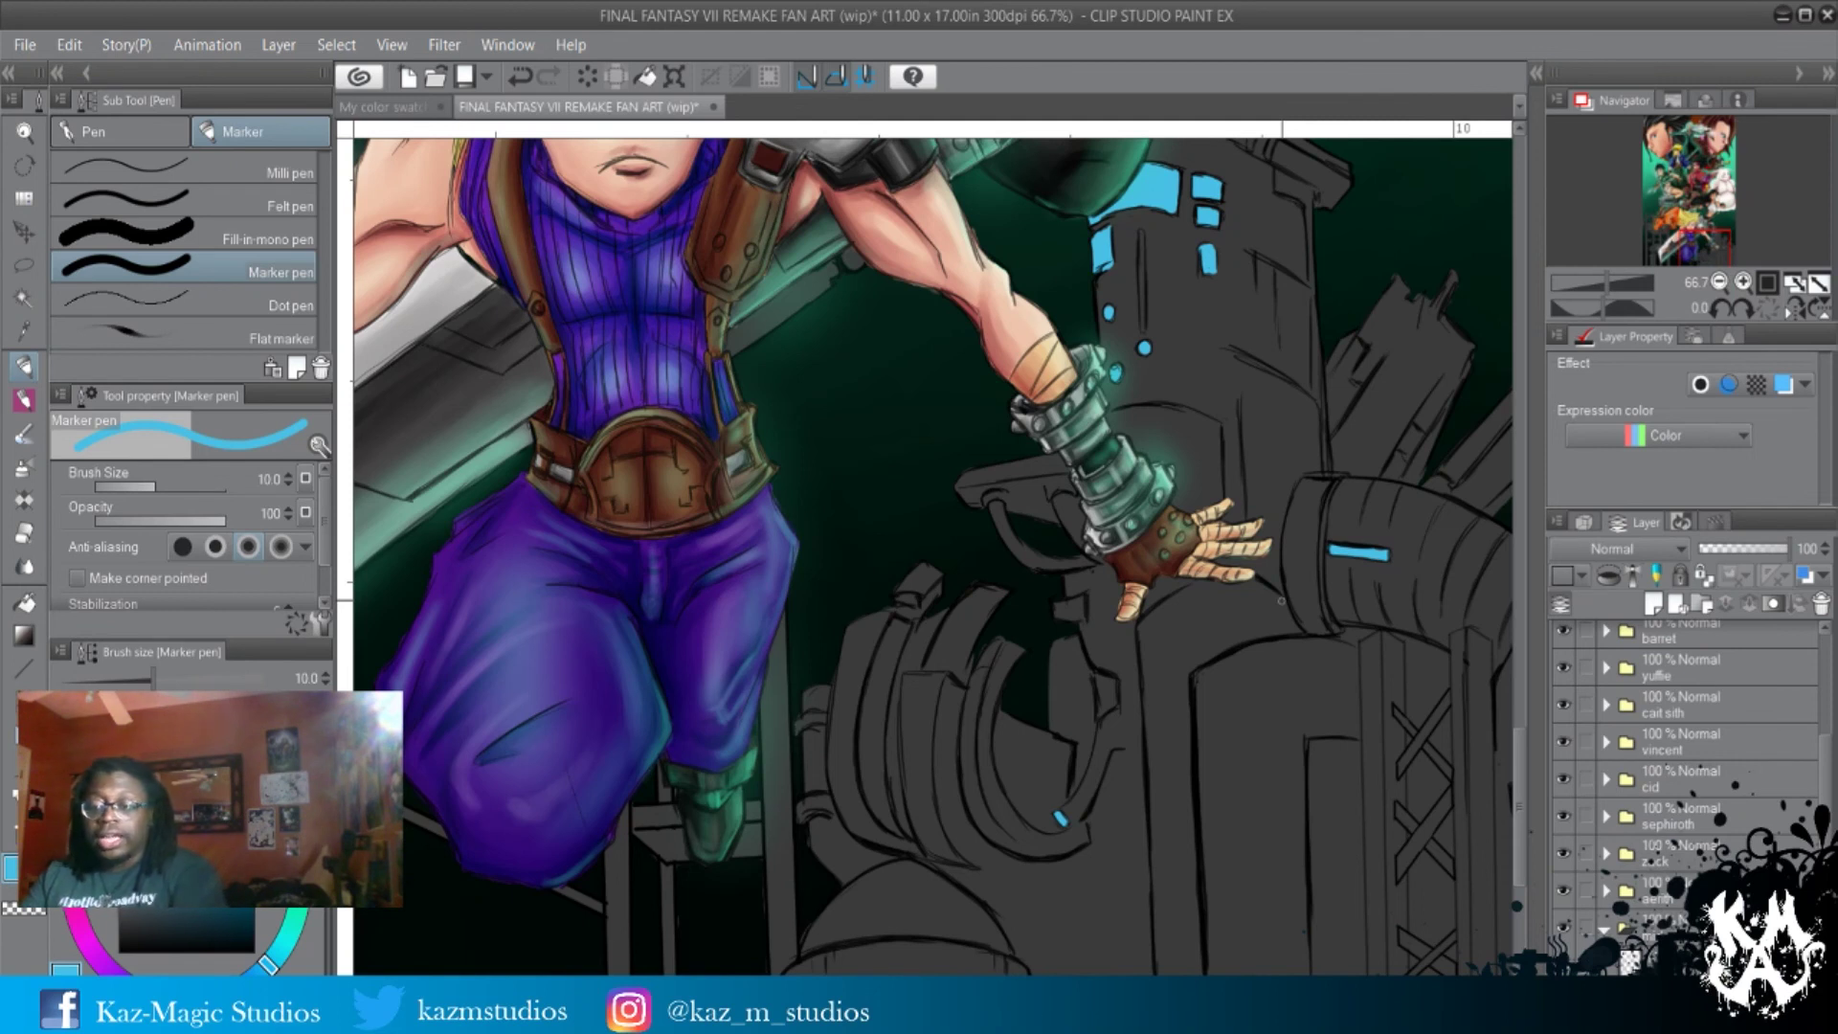
mouse_move(1281, 601)
left_mouse_down()
mouse_move(1202, 705)
mouse_move(1206, 628)
mouse_move(1255, 780)
mouse_move(1295, 744)
left_mouse_up()
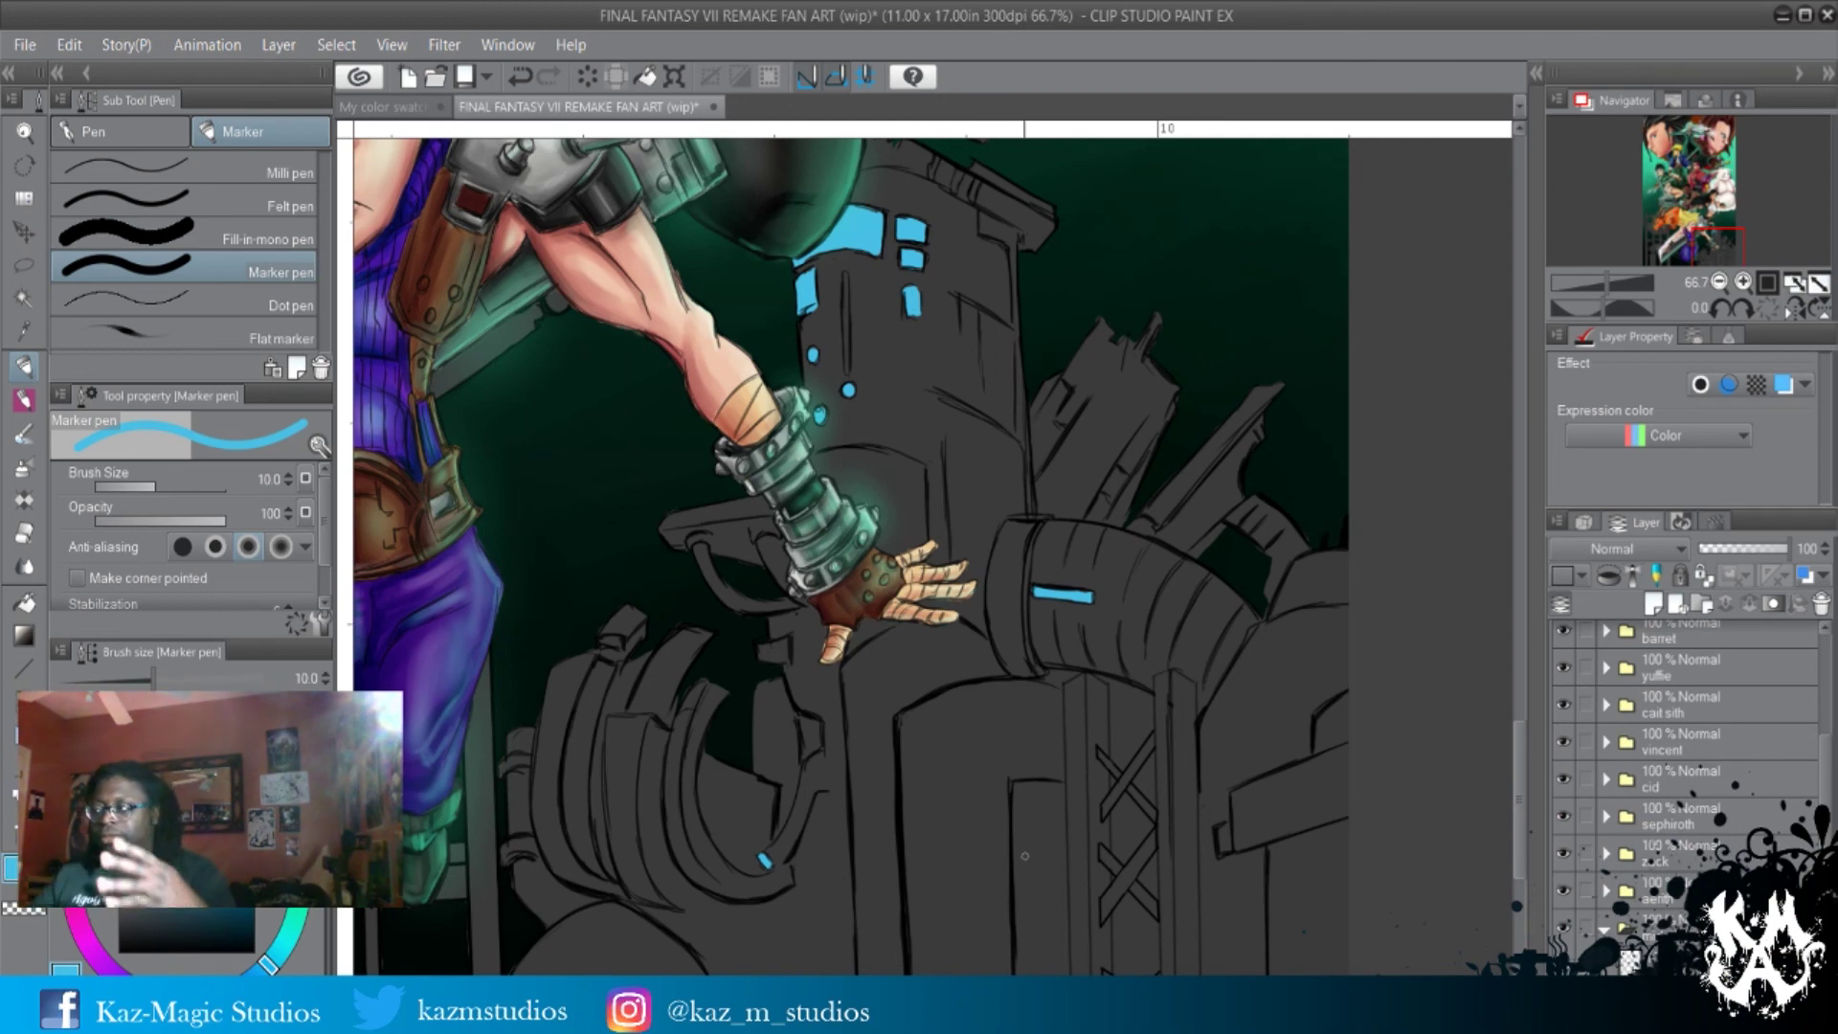
Examine the whole artwork at reduced zoom, from the large portraits down to the ruins with the blue lights.
key("ctrl+minus")
key("ctrl+minus")
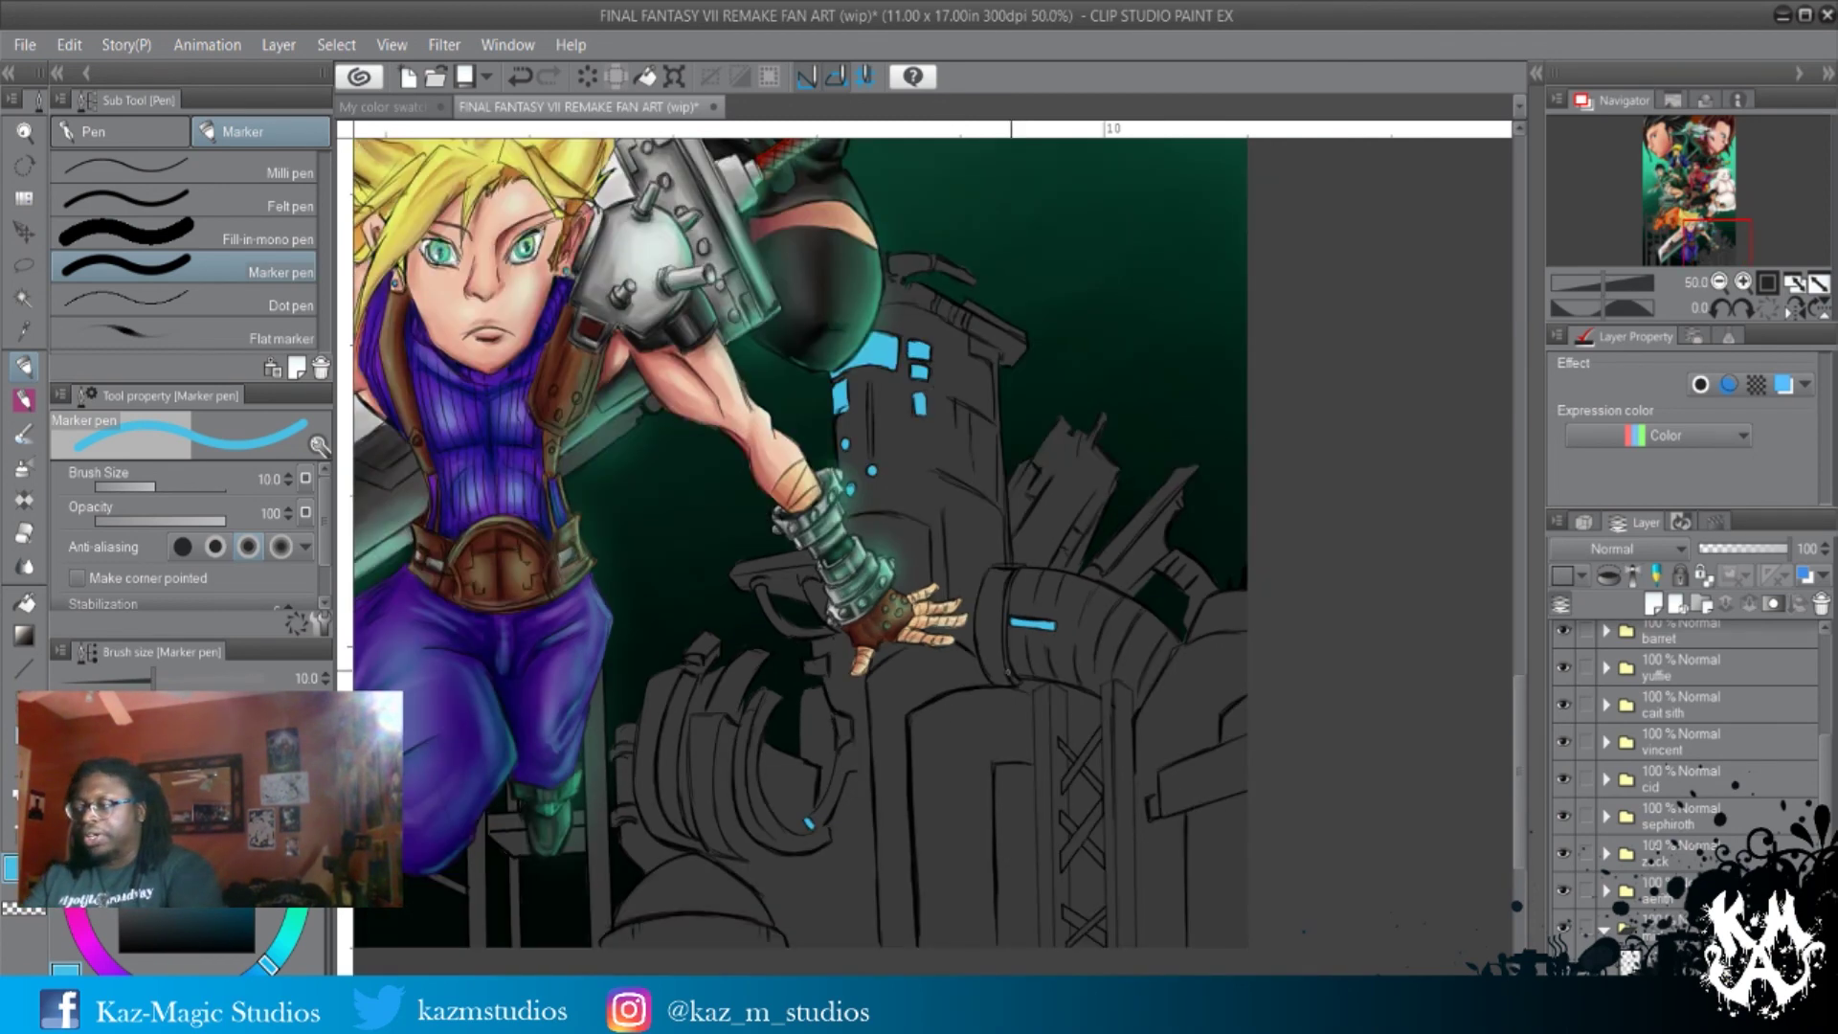
left_click_drag(1034, 578, 1062, 779)
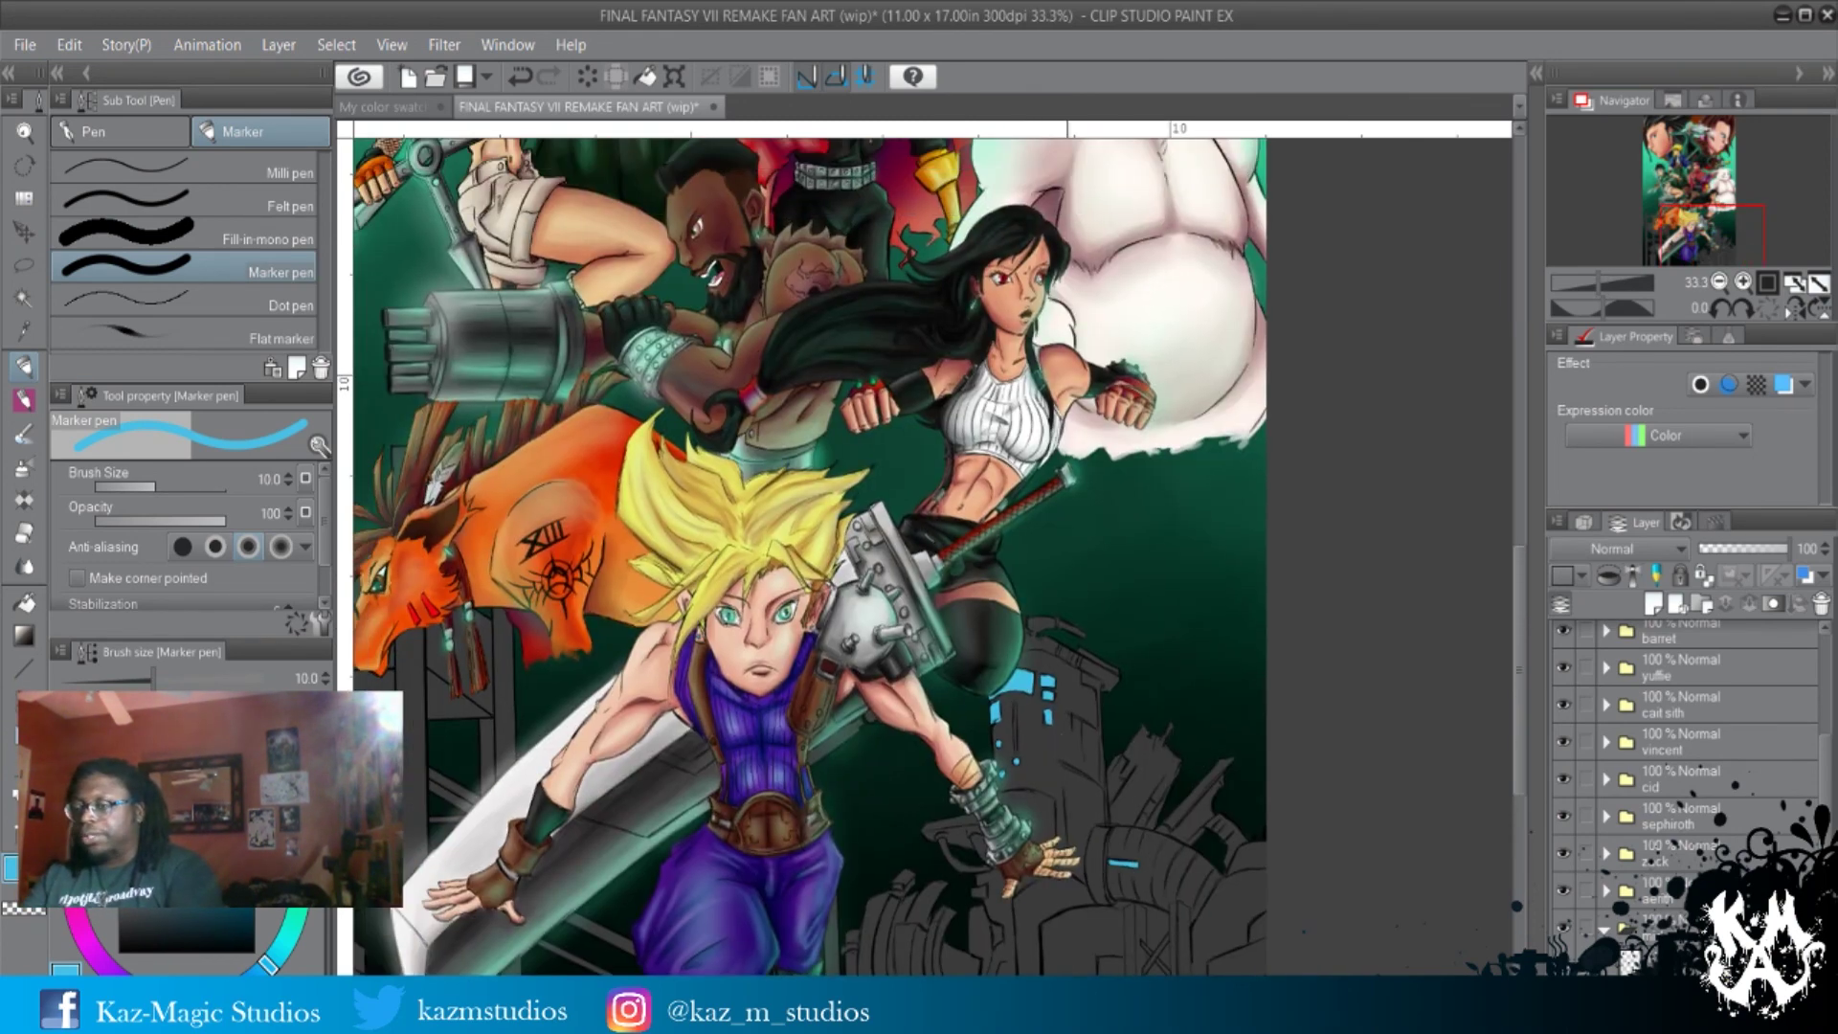
key("ctrl+minus")
scroll(818, 546, "up", 5)
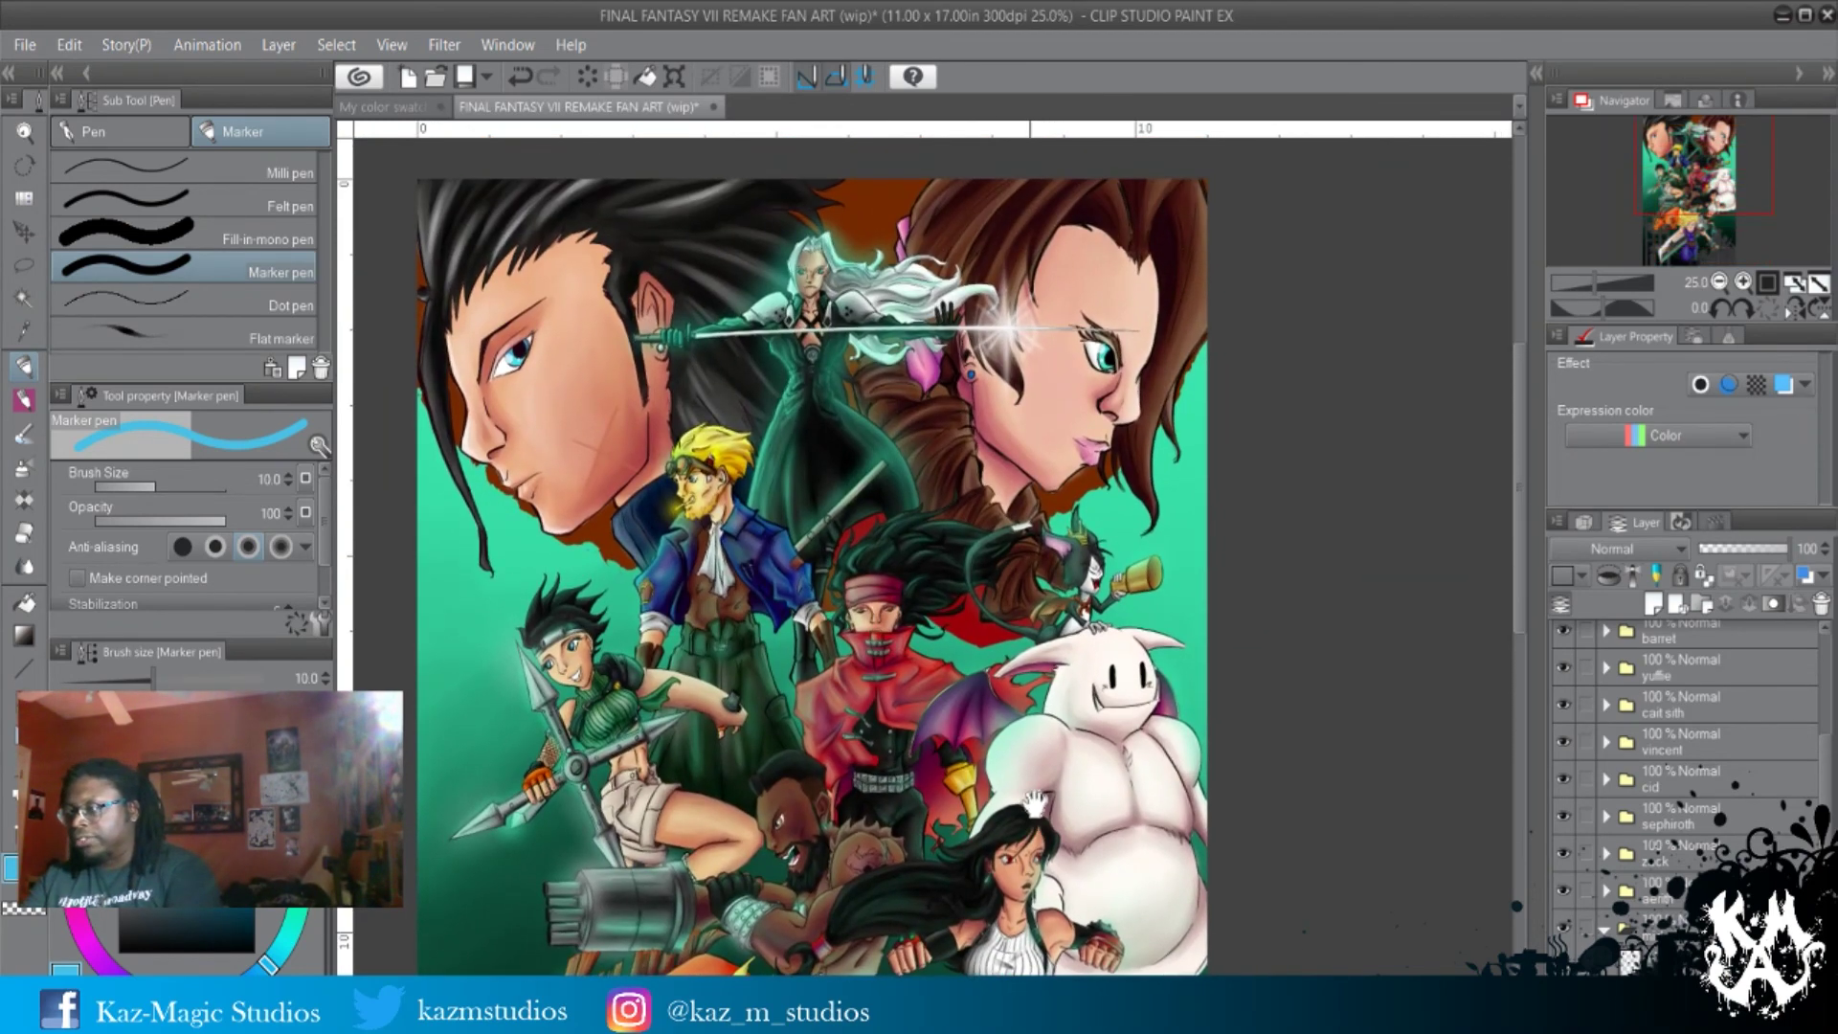
scroll(1046, 788, "down", 2)
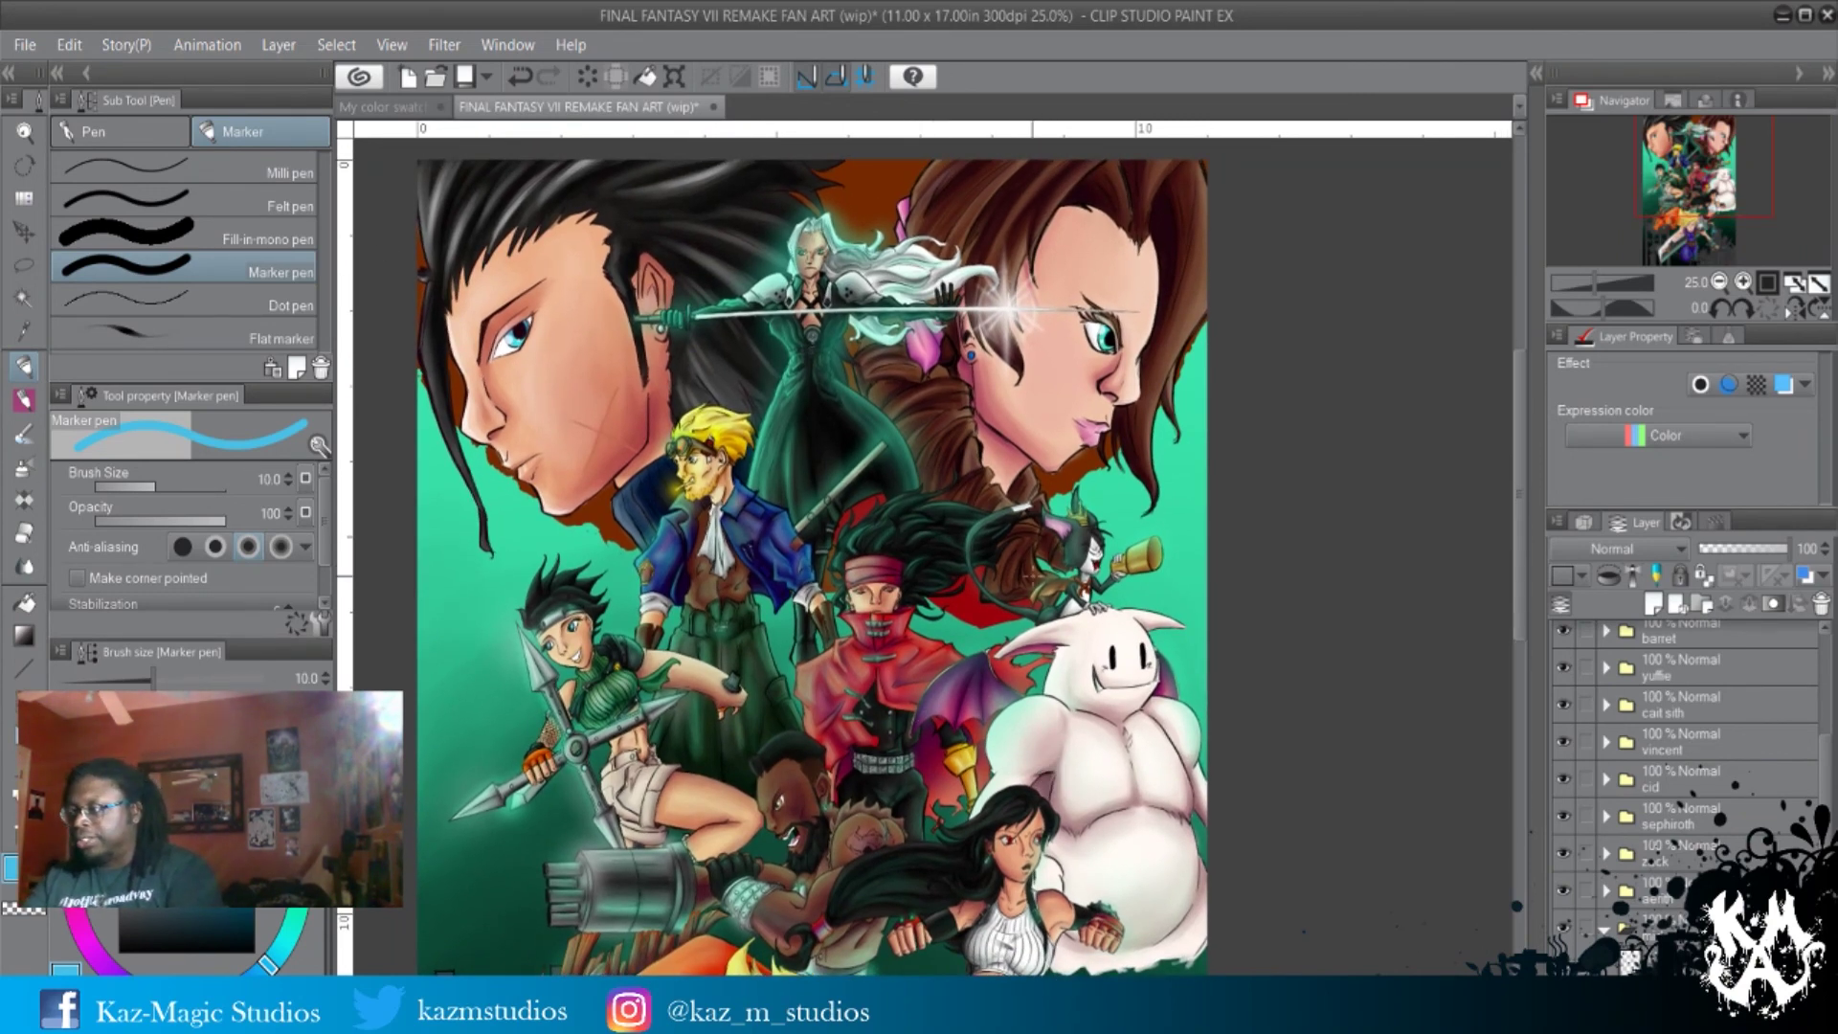
left_click_drag(989, 690, 1019, 545)
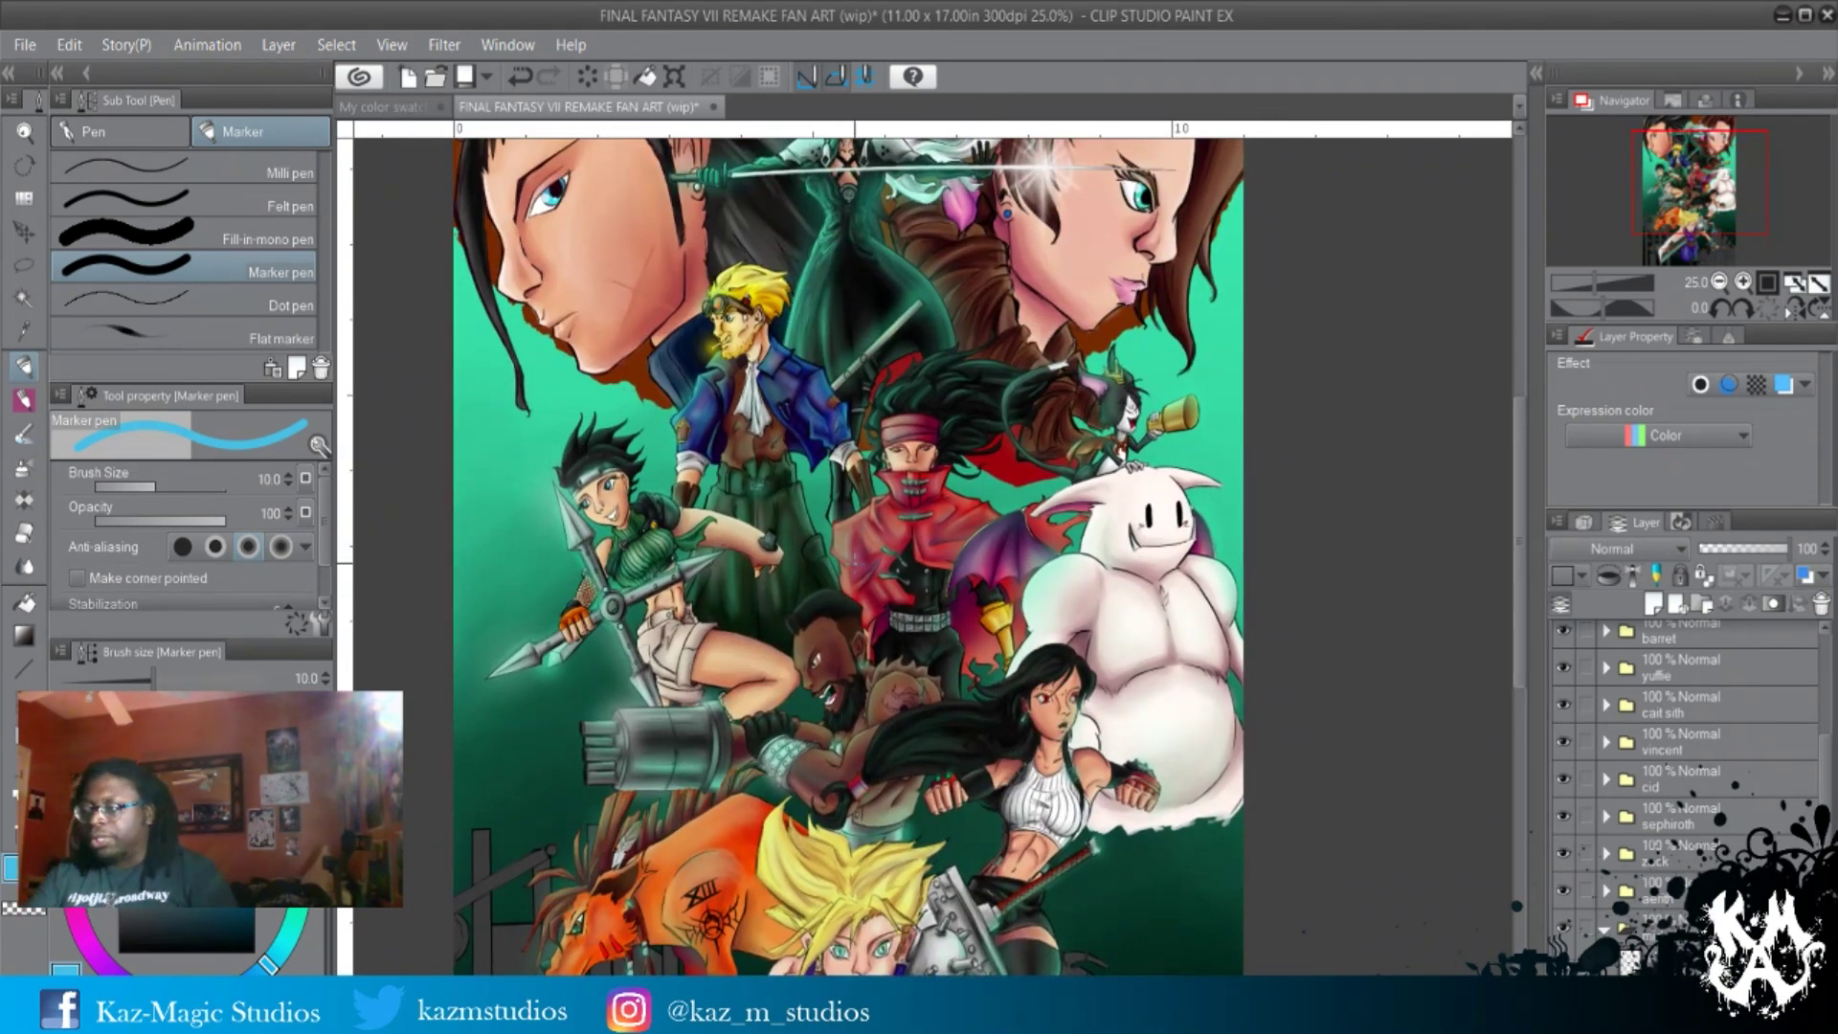
scroll(813, 622, "down", 2)
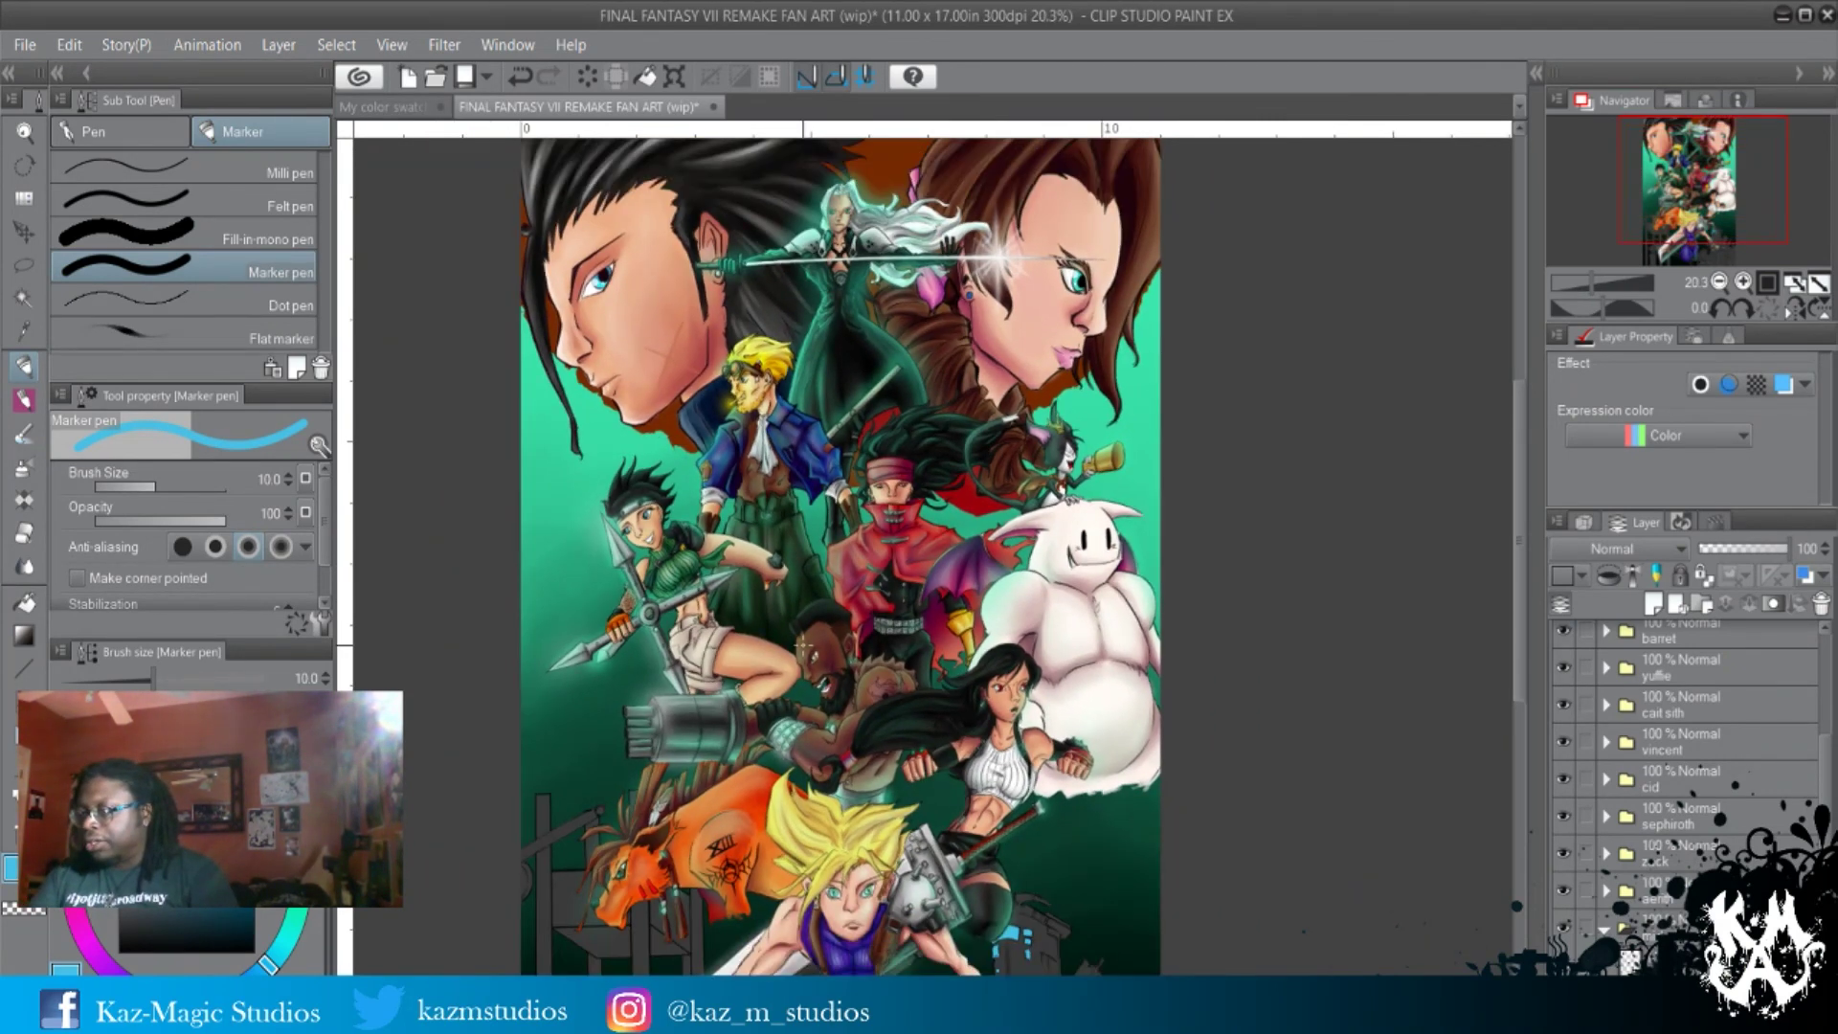
scroll(808, 651, "down", 1)
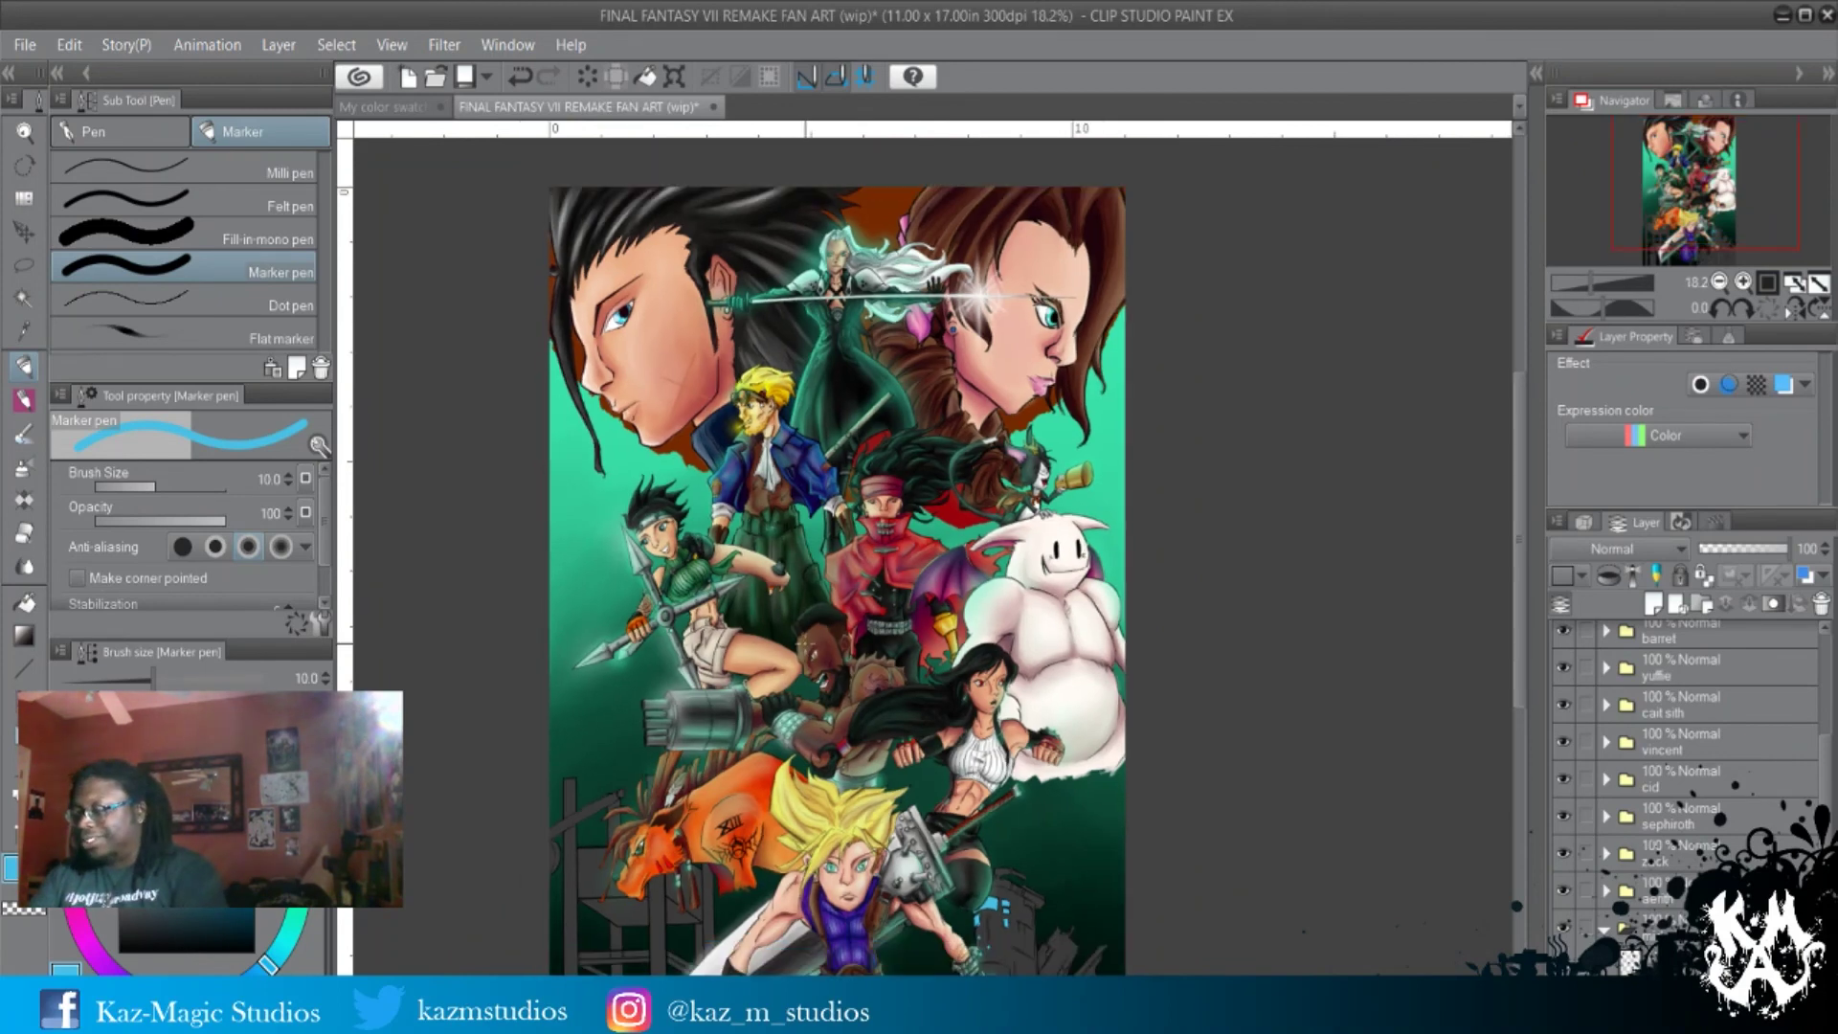
left_click_drag(808, 661, 871, 612)
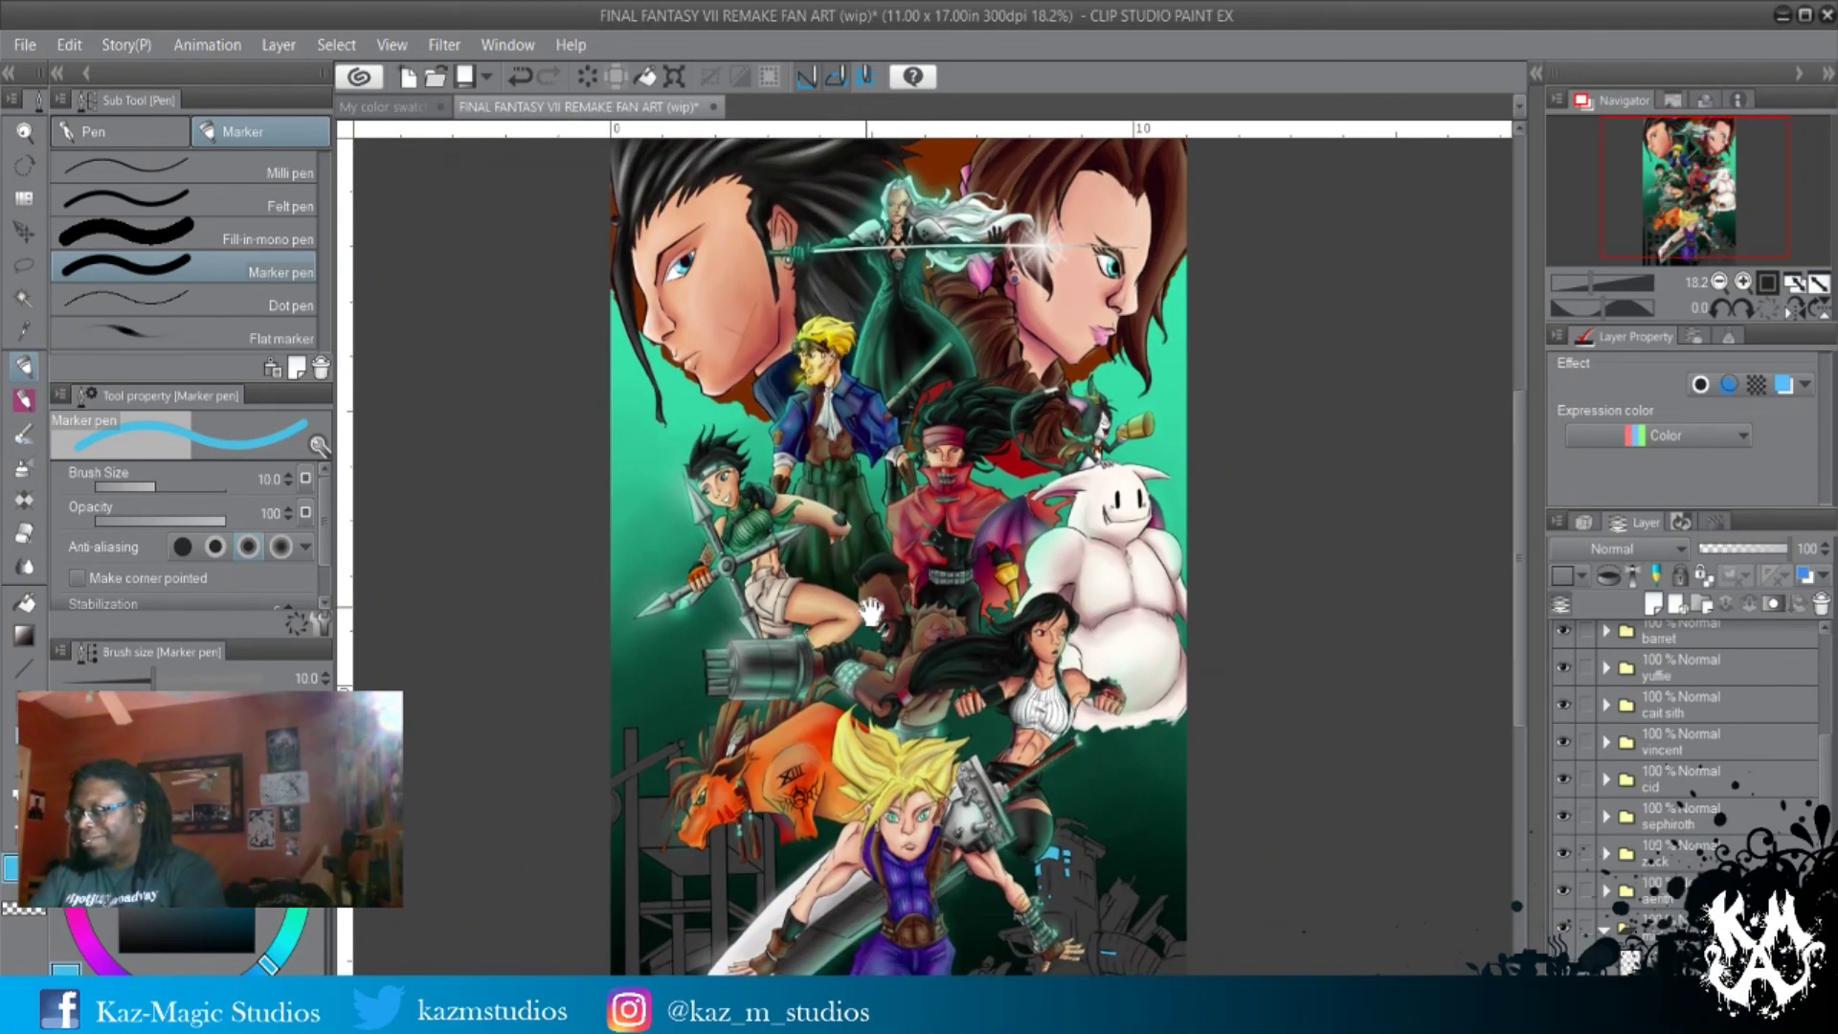